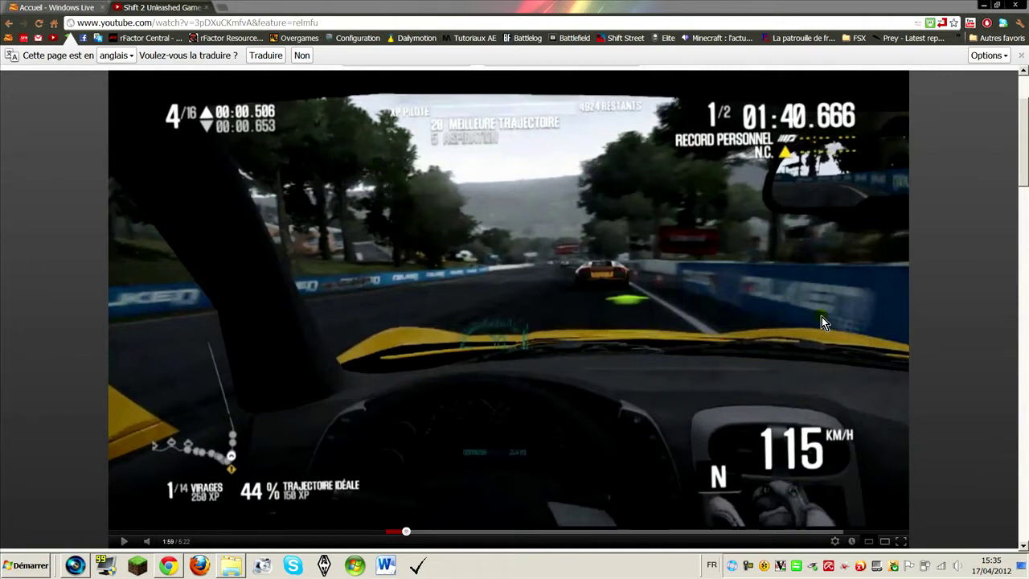
# Play the Shift 2 Unleashed gameplay video to examine its in-car view.
pyautogui.click(124, 541)
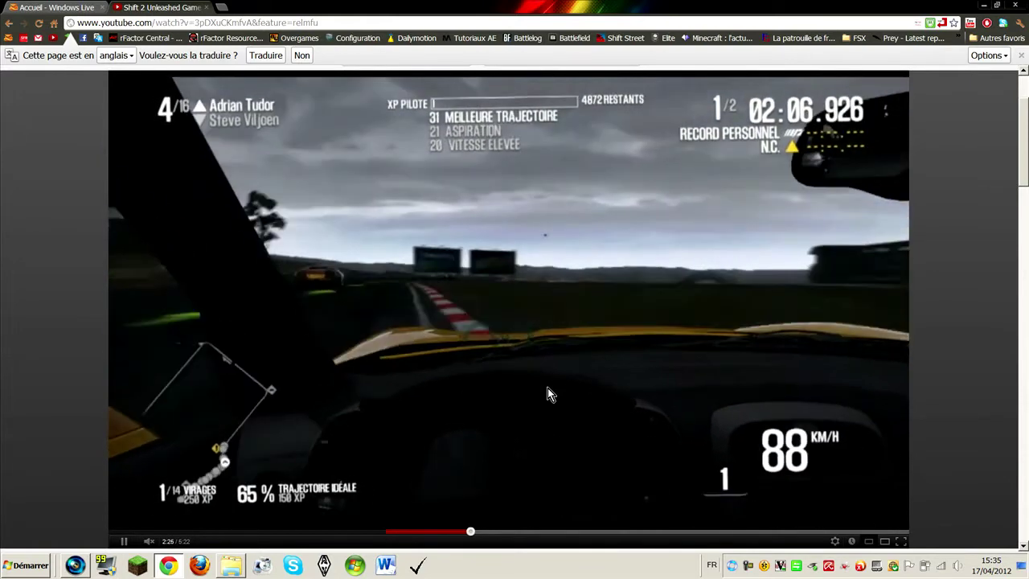
pyautogui.click(555, 371)
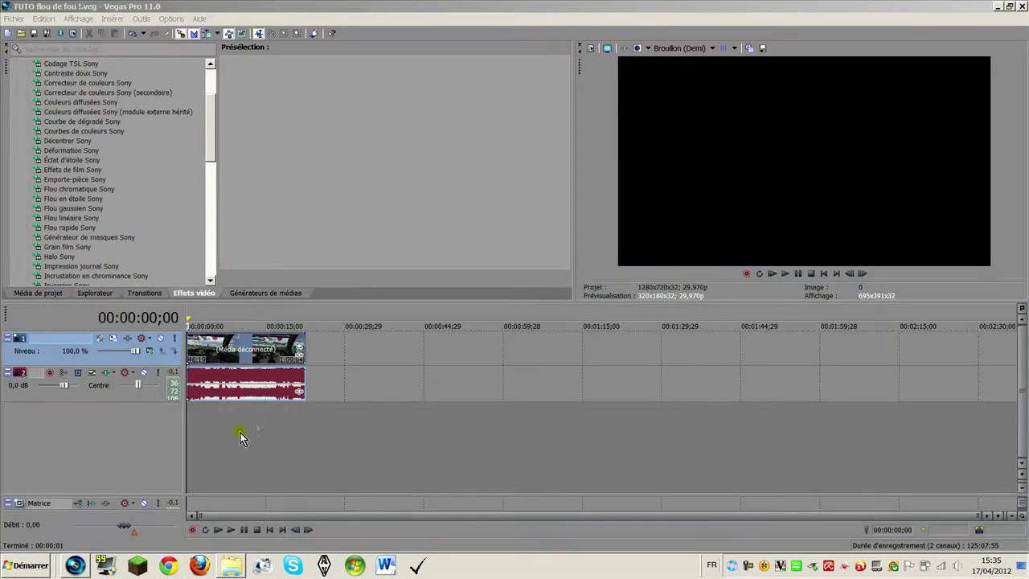
# Switch to Vegas Pro and scrub through the driving clip from its start to its end.
pyautogui.click(201, 356)
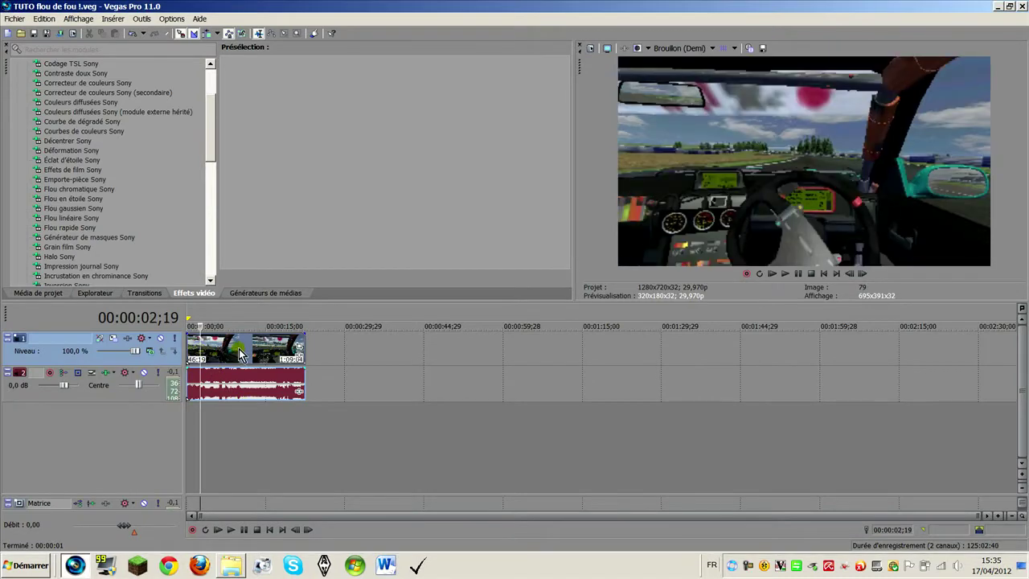
pyautogui.click(238, 356)
pyautogui.scroll(1, 253, 370)
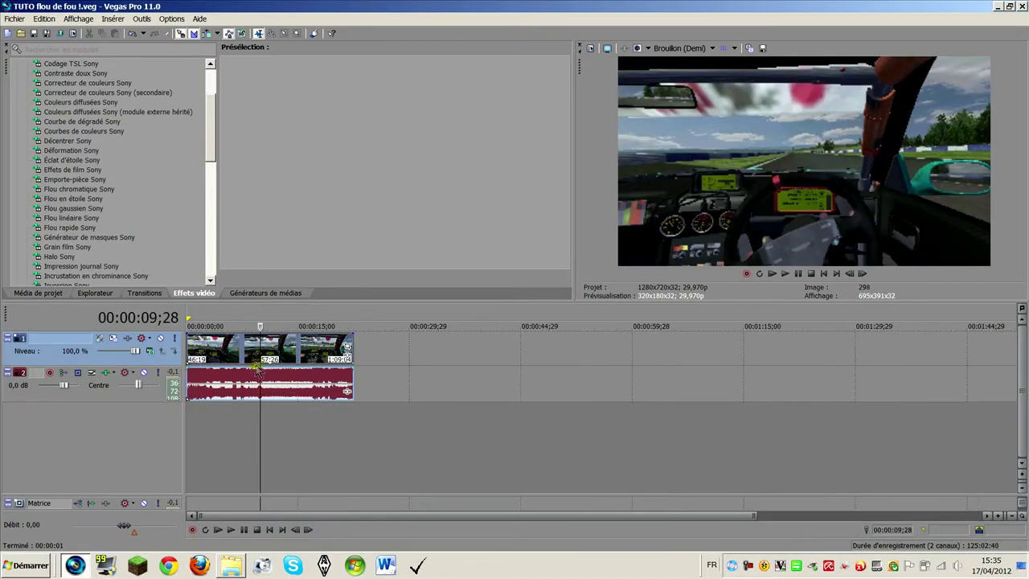
pyautogui.scroll(3, 254, 368)
pyautogui.scroll(1, 257, 363)
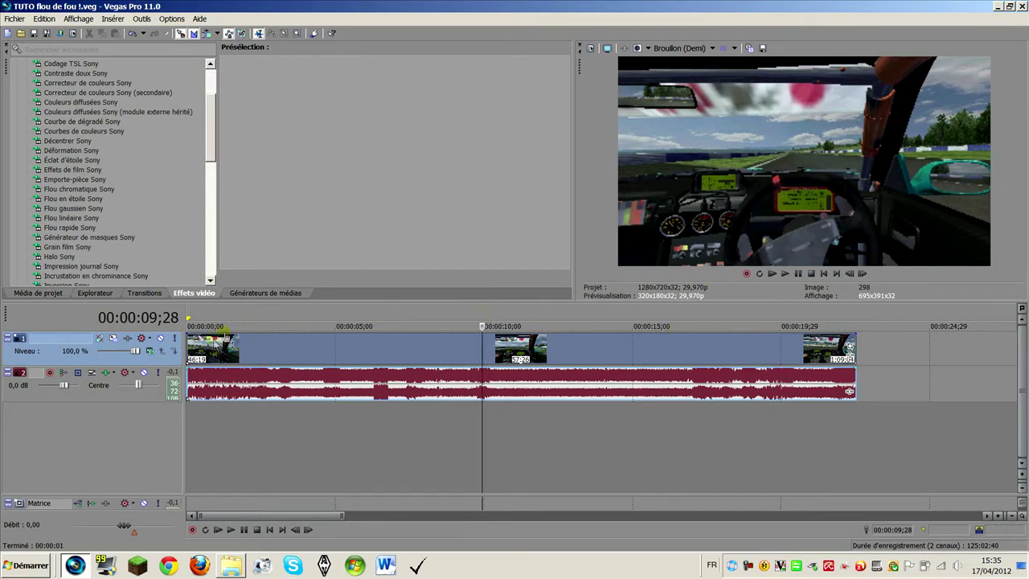
pyautogui.click(191, 346)
pyautogui.click(817, 353)
pyautogui.click(834, 347)
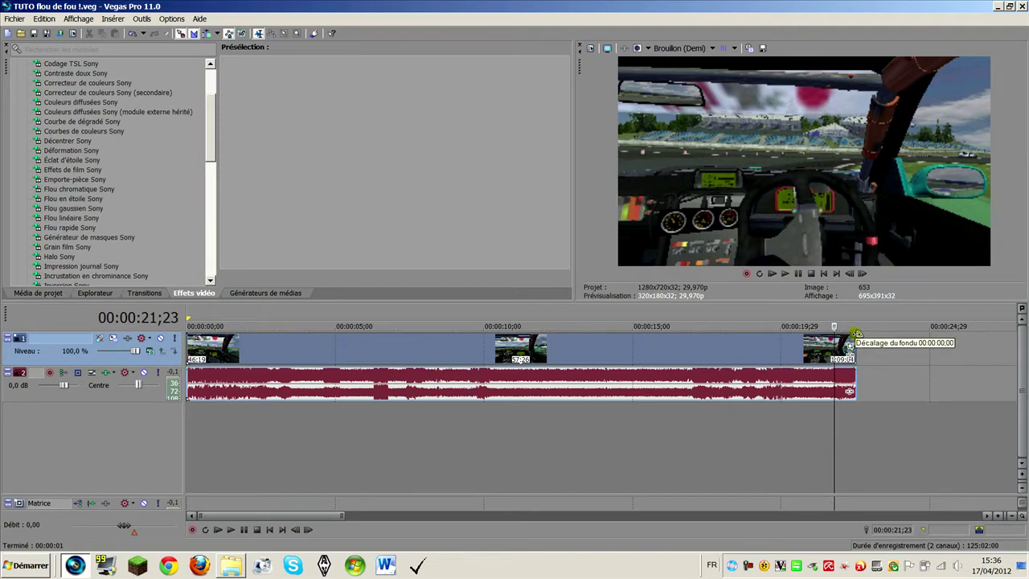
pyautogui.click(194, 354)
pyautogui.click(257, 350)
pyautogui.click(368, 350)
pyautogui.click(435, 351)
pyautogui.click(499, 358)
pyautogui.click(376, 351)
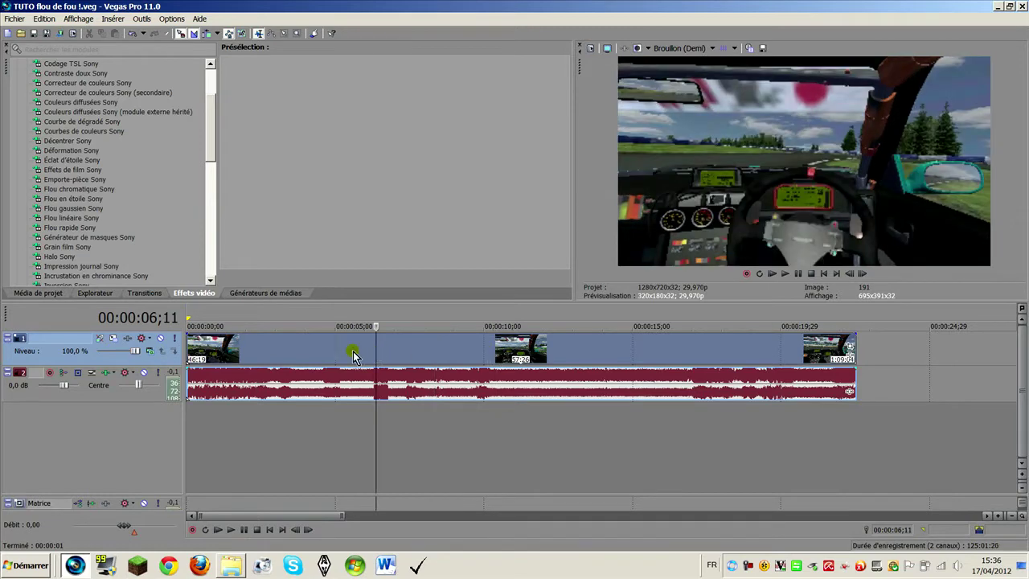
# Split the driving clip about five seconds in and delete the part before the cut.
pyautogui.click(313, 351)
pyautogui.click(267, 351)
pyautogui.click(313, 351)
pyautogui.click(328, 354)
pyautogui.click(338, 354)
pyautogui.press('s')
pyautogui.click(287, 352)
pyautogui.press('Delete')
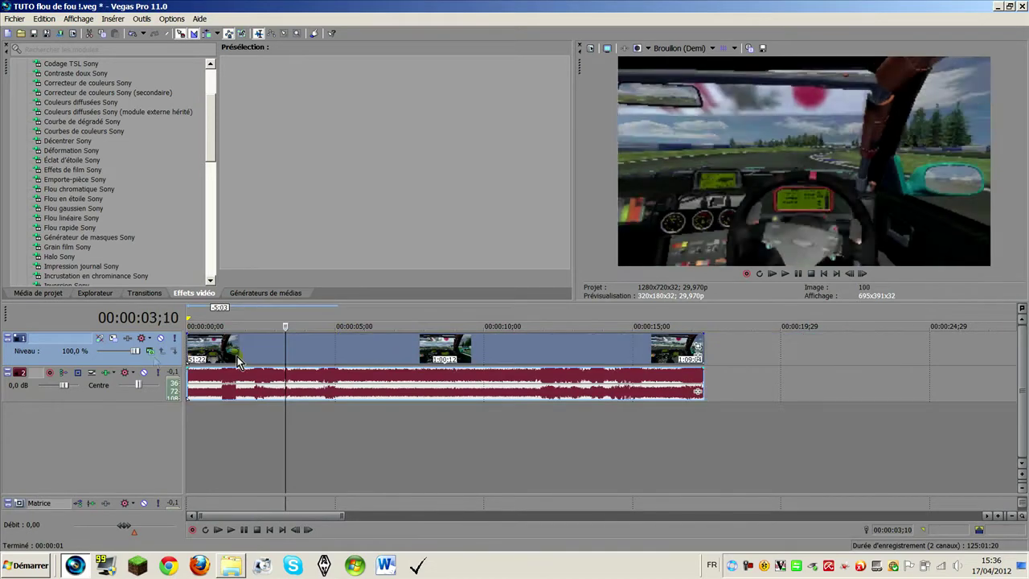
# Review the project's video properties and accept them without changes.
pyautogui.click(238, 364)
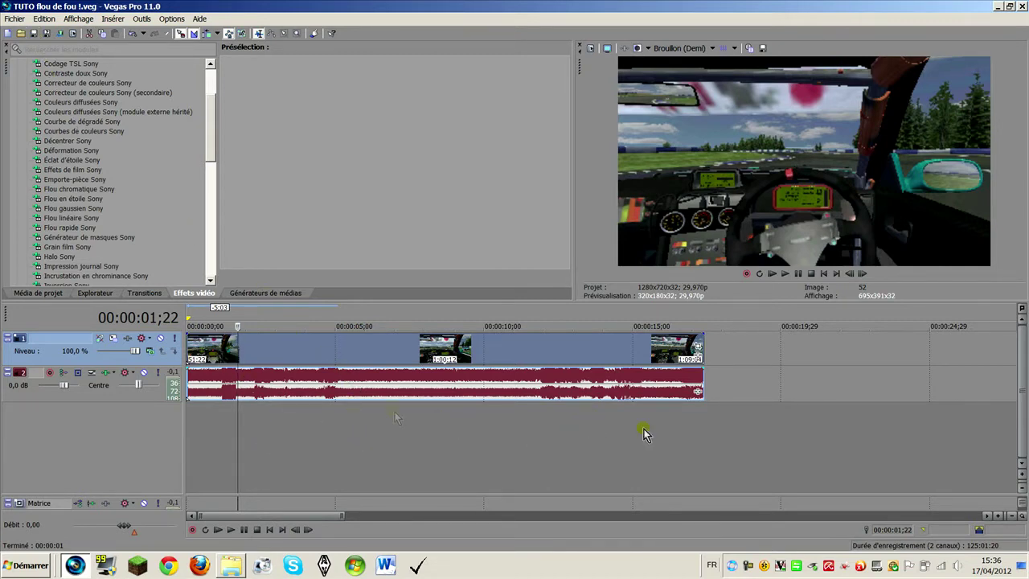
pyautogui.click(590, 47)
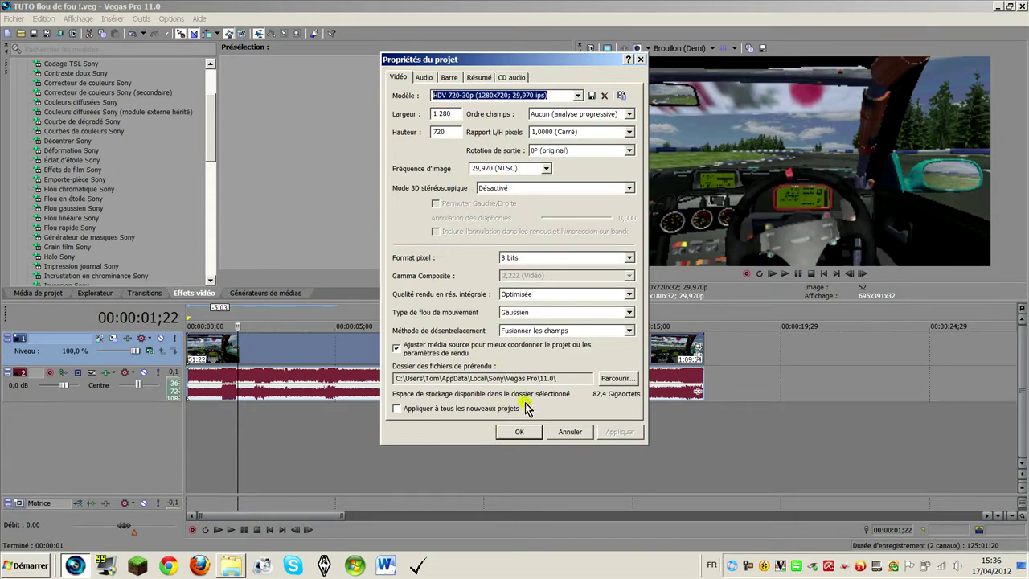
pyautogui.click(519, 432)
# Add a short fade-in and fade-out to the driving clip and insert an empty video track above it.
pyautogui.click(196, 357)
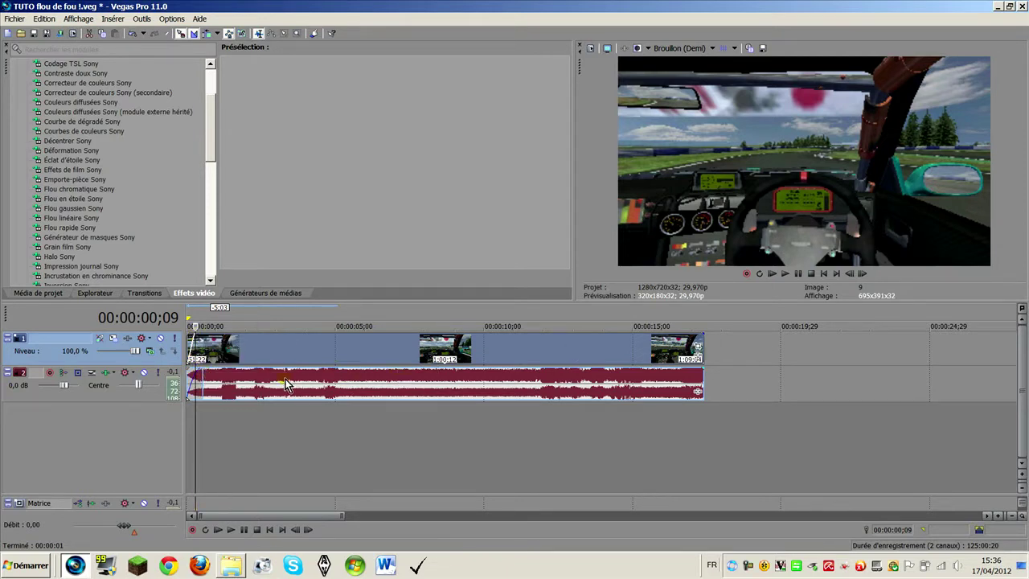
pyautogui.moveTo(705, 336); pyautogui.dragTo(695, 335)
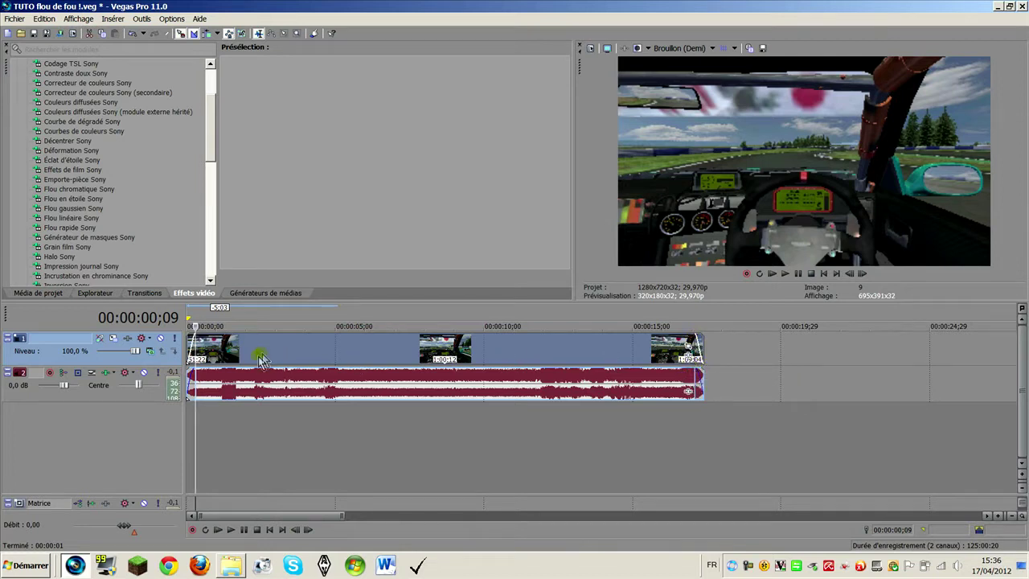
pyautogui.rightClick(739, 341)
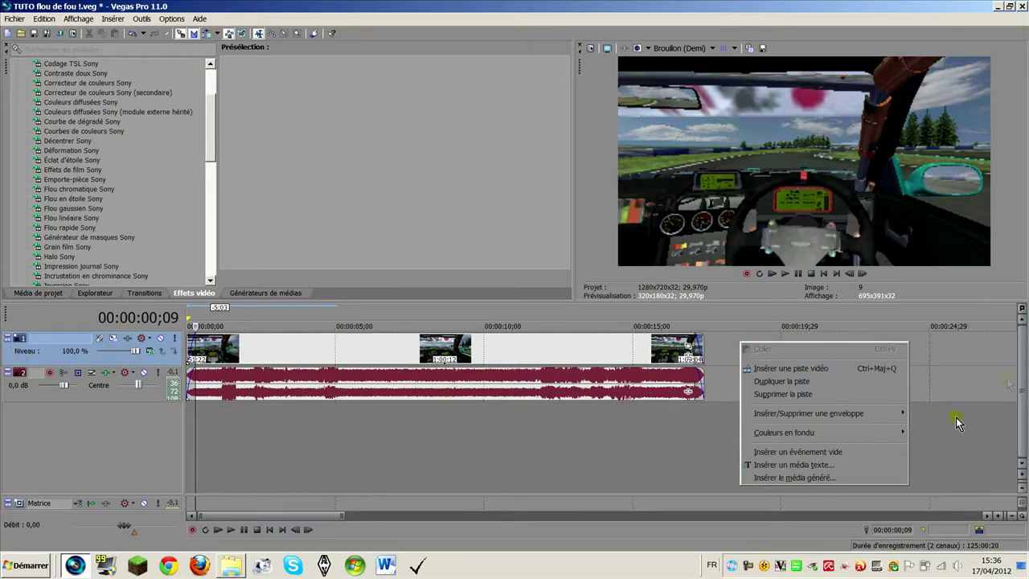
pyautogui.click(799, 368)
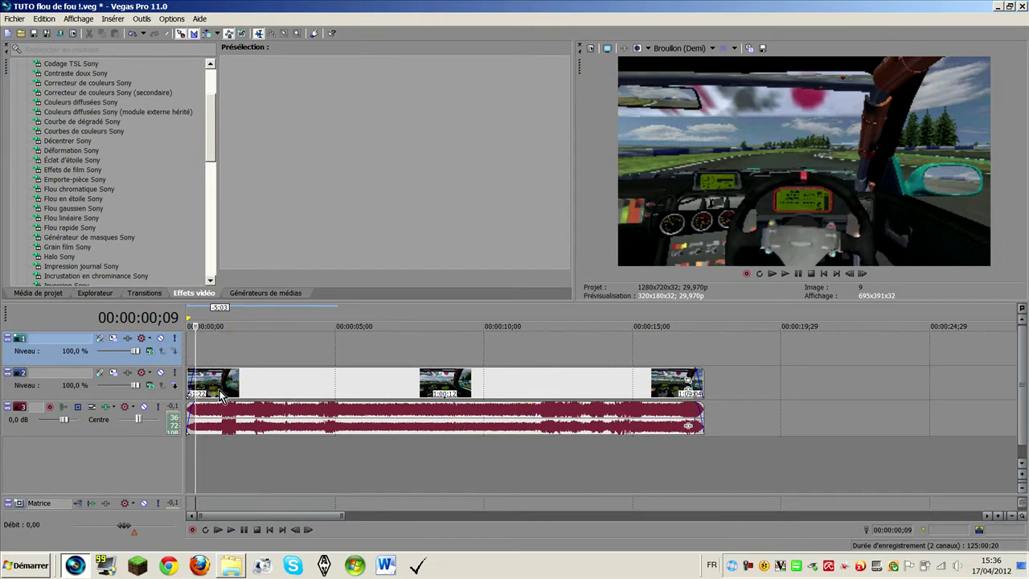
# Move the clip's audio onto a new audio track placed between the two video tracks.
pyautogui.click(515, 424)
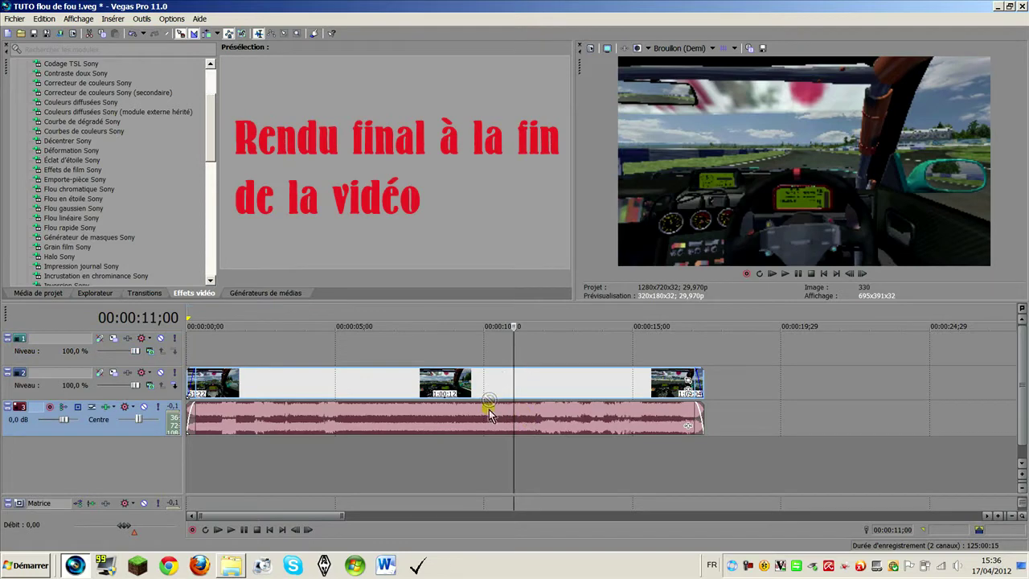
pyautogui.rightClick(778, 427)
pyautogui.click(800, 307)
pyautogui.moveTo(450, 467); pyautogui.dragTo(438, 425)
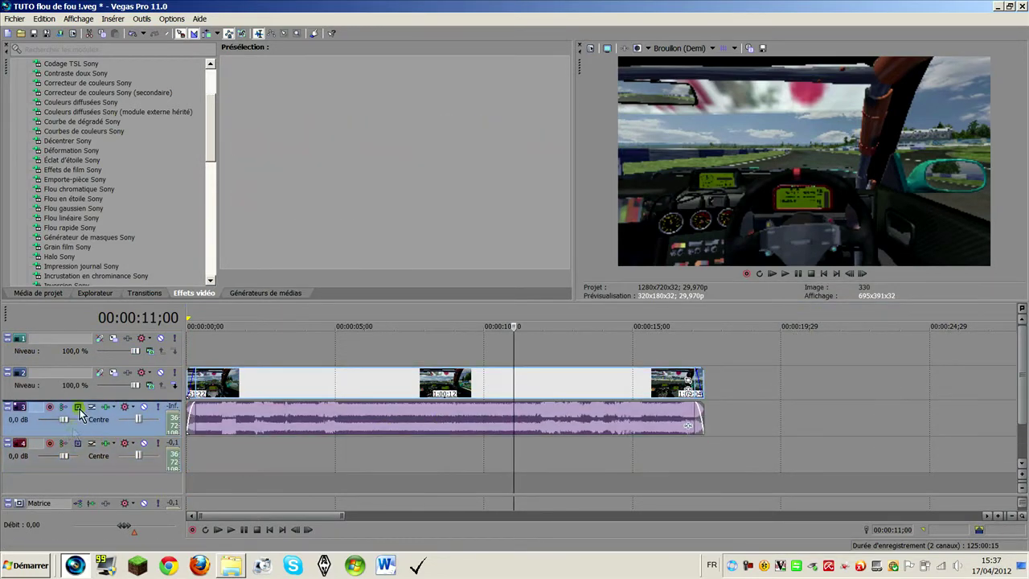
pyautogui.moveTo(81, 412); pyautogui.dragTo(82, 380)
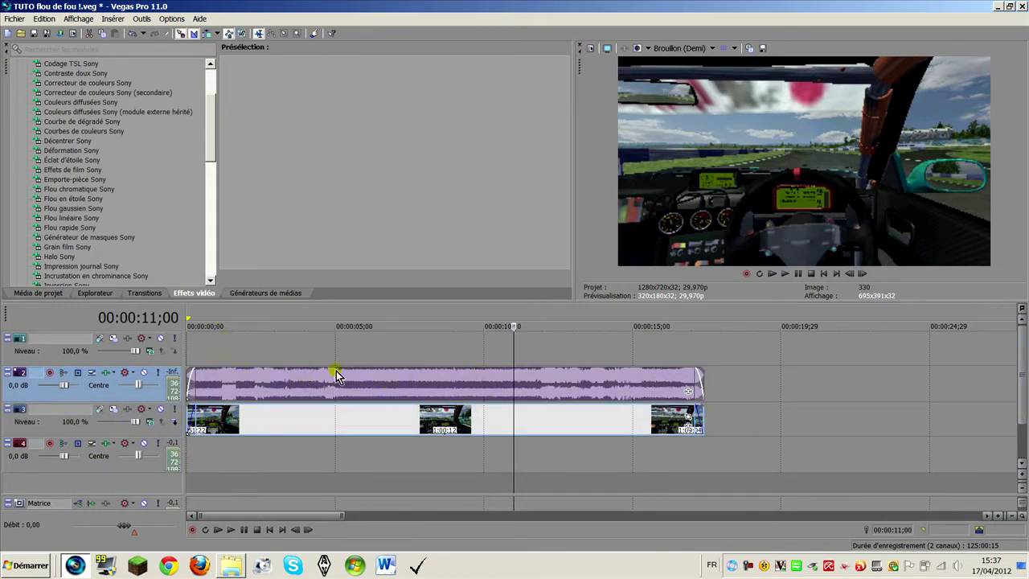
# Copy the driving video clip and paste it at the start of the empty top video track.
pyautogui.click(186, 415)
pyautogui.click(272, 420)
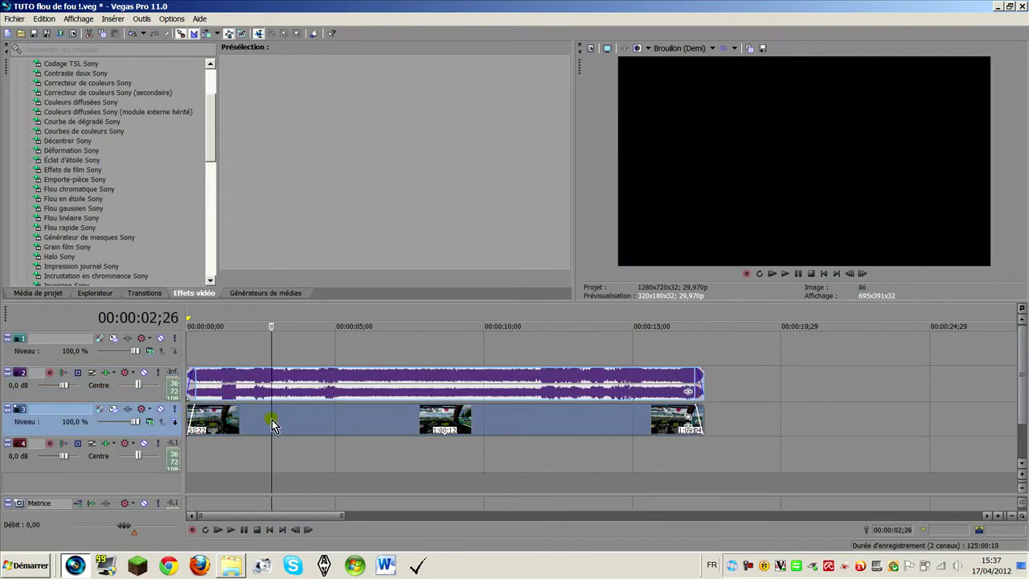
pyautogui.click(235, 418)
pyautogui.click(263, 420)
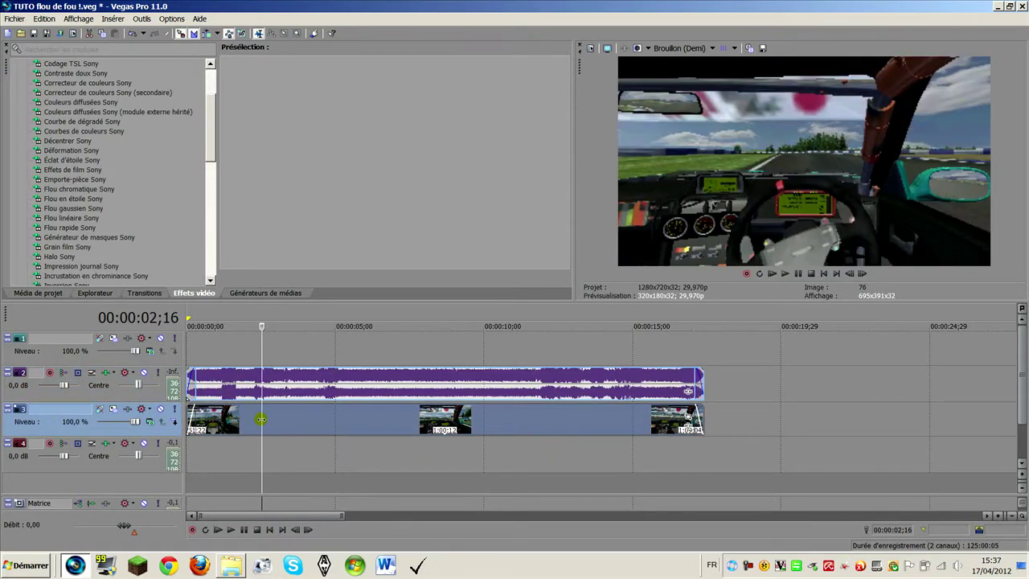
pyautogui.click(211, 426)
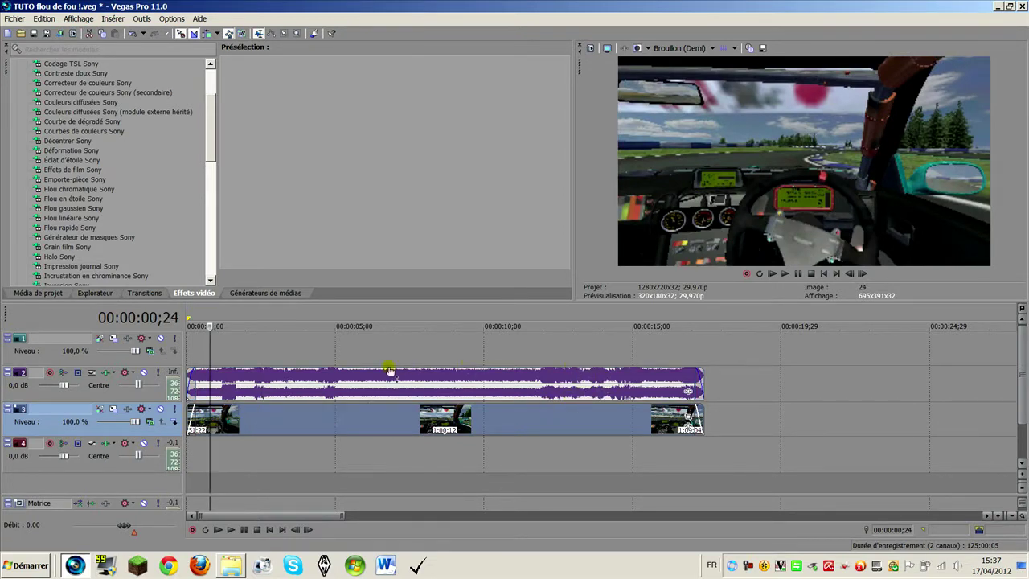
pyautogui.click(202, 426)
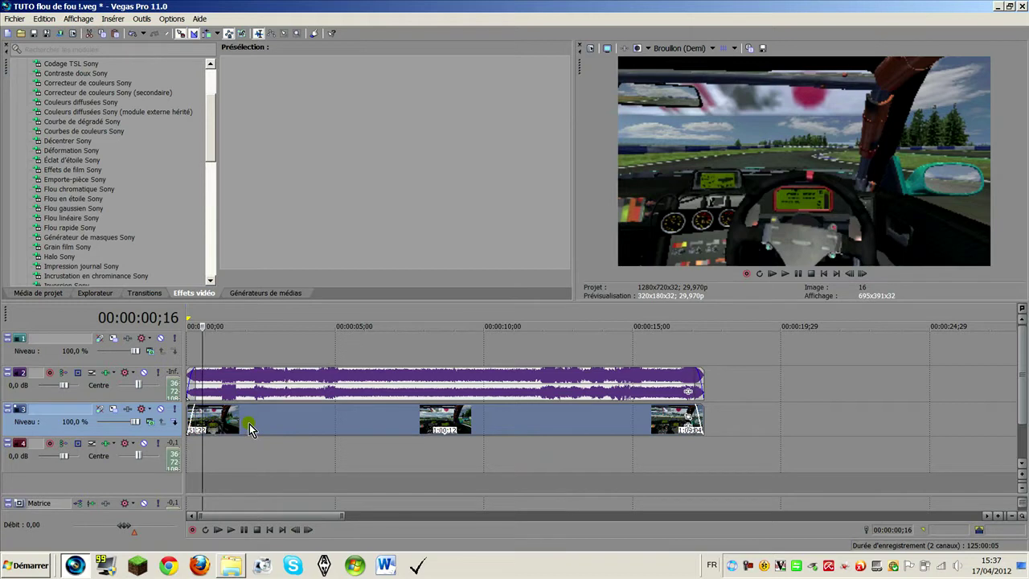
pyautogui.click(188, 344)
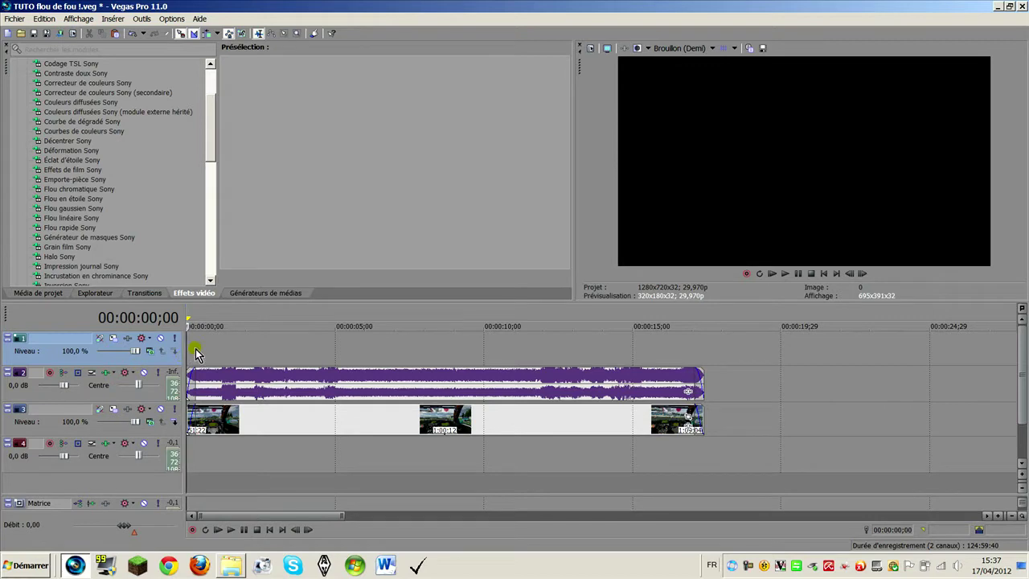
pyautogui.hotkey('ctrl', 'v')
# Check the duplicated clip with the top video track soloed, and leave solo off.
pyautogui.click(327, 349)
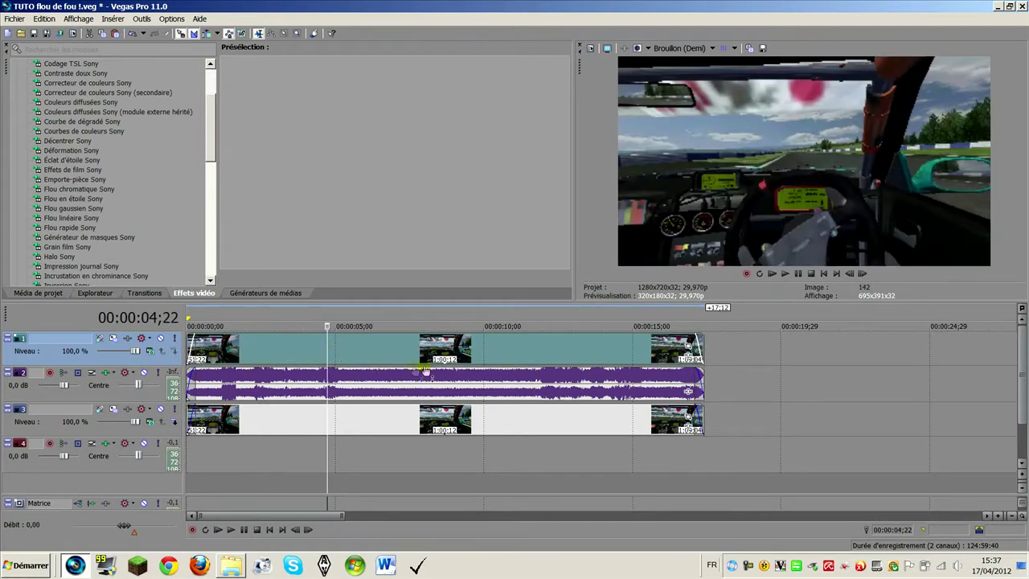
pyautogui.click(439, 363)
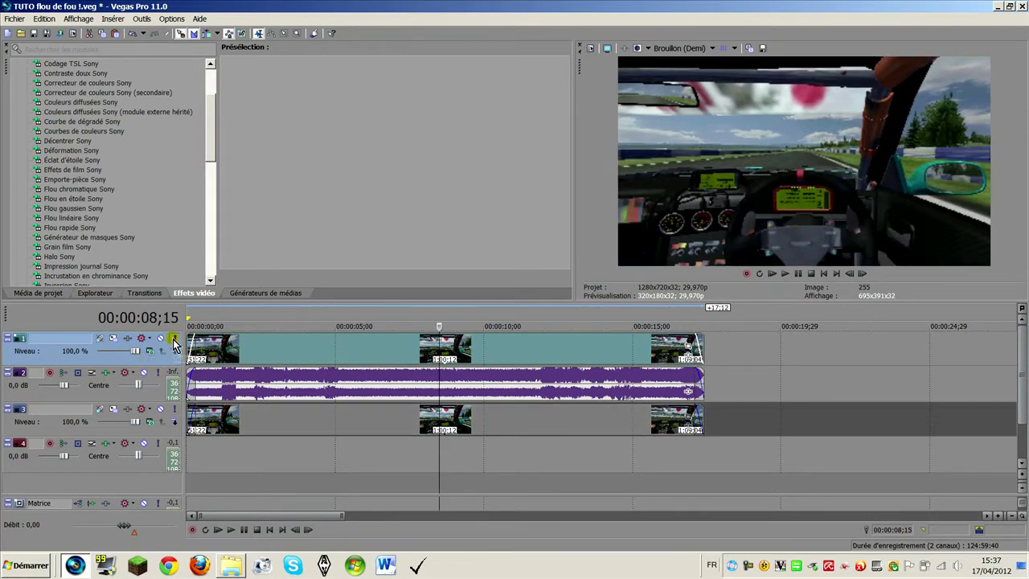
pyautogui.click(174, 339)
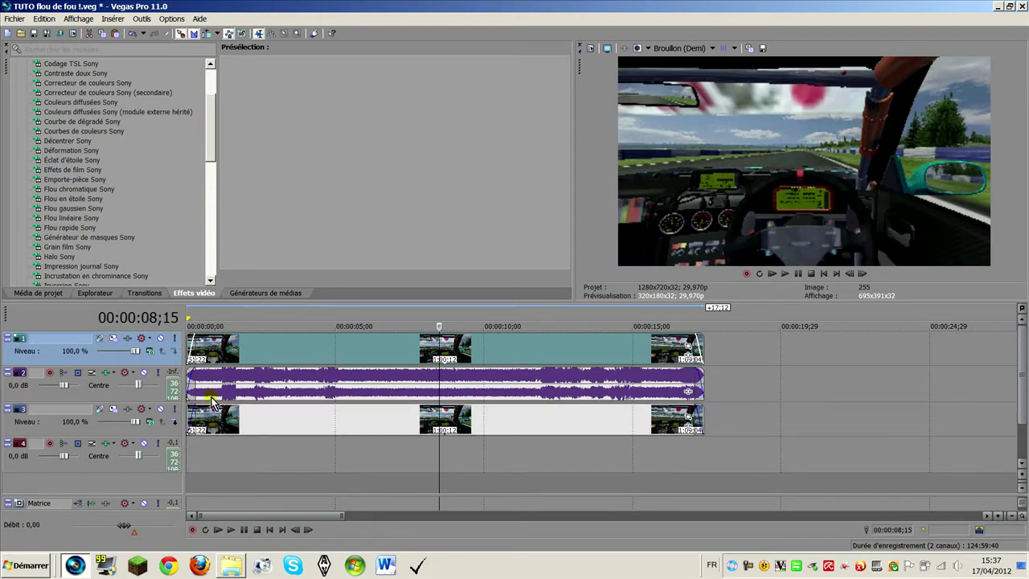
# Place the playhead exactly at the end of the clips, at 00:00:17;12.
pyautogui.click(701, 380)
pyautogui.scroll(6, 683, 391)
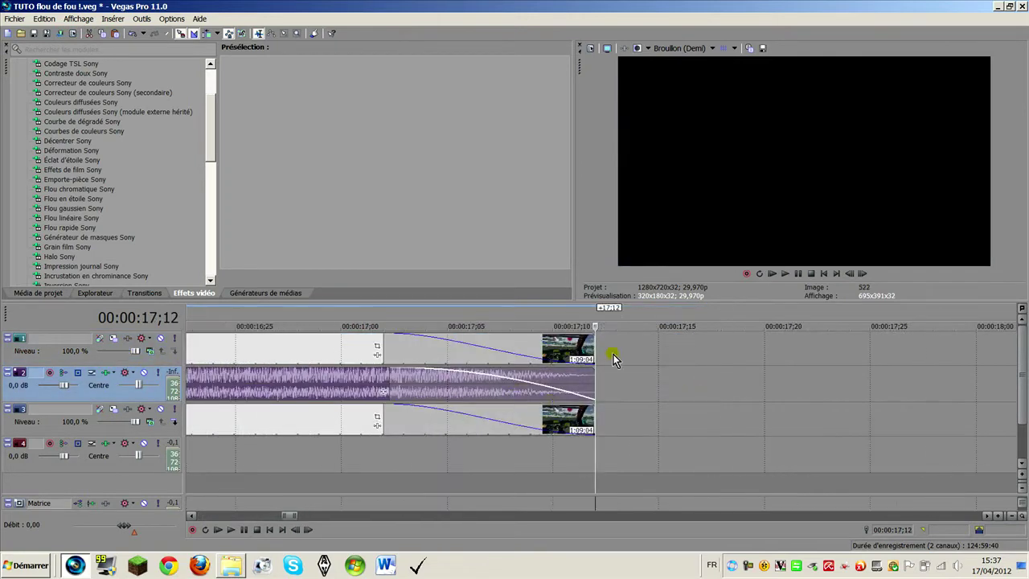
pyautogui.scroll(-6, 491, 431)
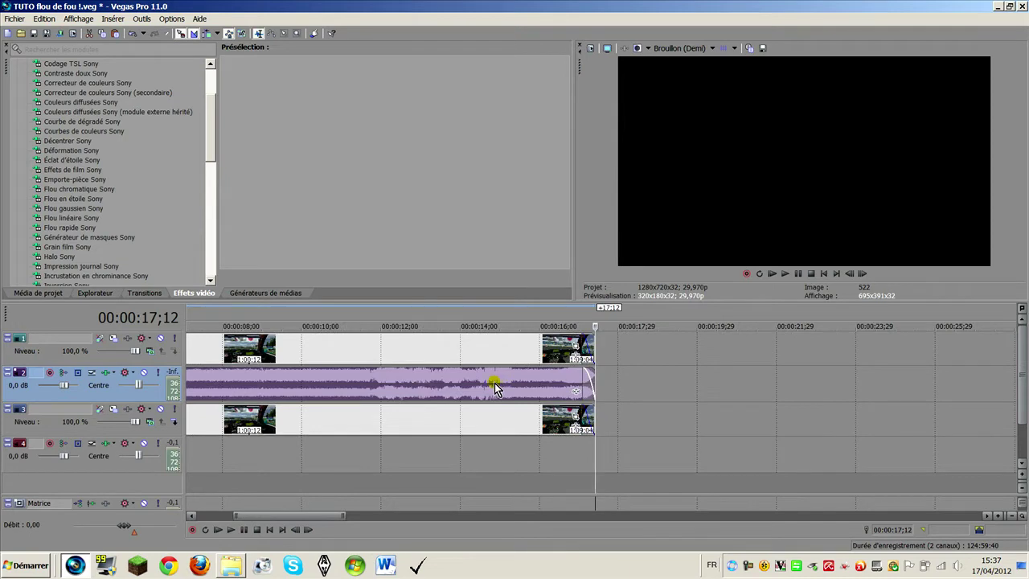
pyautogui.scroll(-2, 492, 382)
pyautogui.scroll(-2, 283, 388)
pyautogui.scroll(2, 346, 368)
pyautogui.scroll(-2, 390, 362)
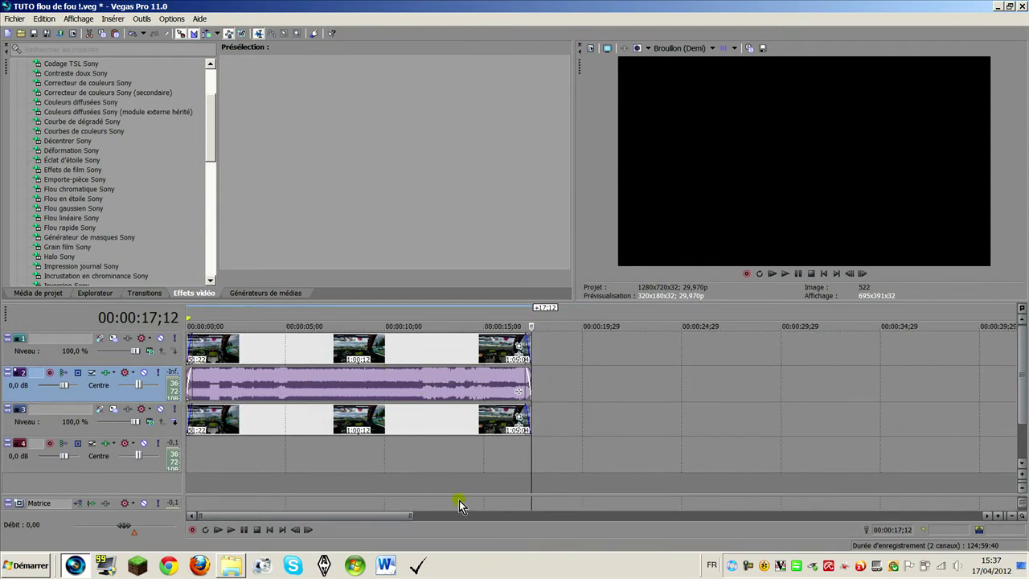
# Open Pan/Crop for the duplicated clip on the top track and enable its mask.
pyautogui.click(518, 344)
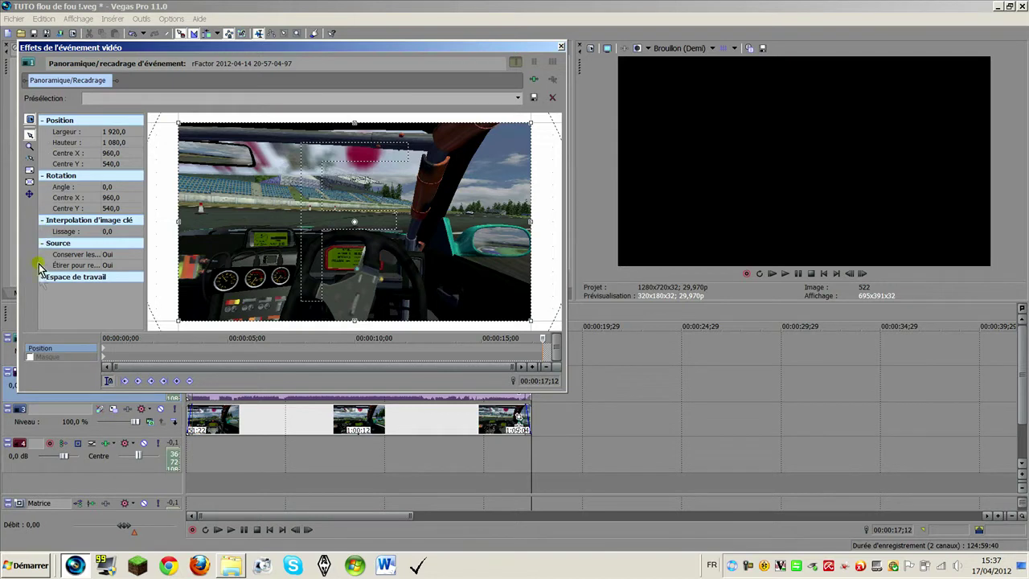
pyautogui.click(48, 356)
pyautogui.click(30, 357)
pyautogui.scroll(1, 281, 266)
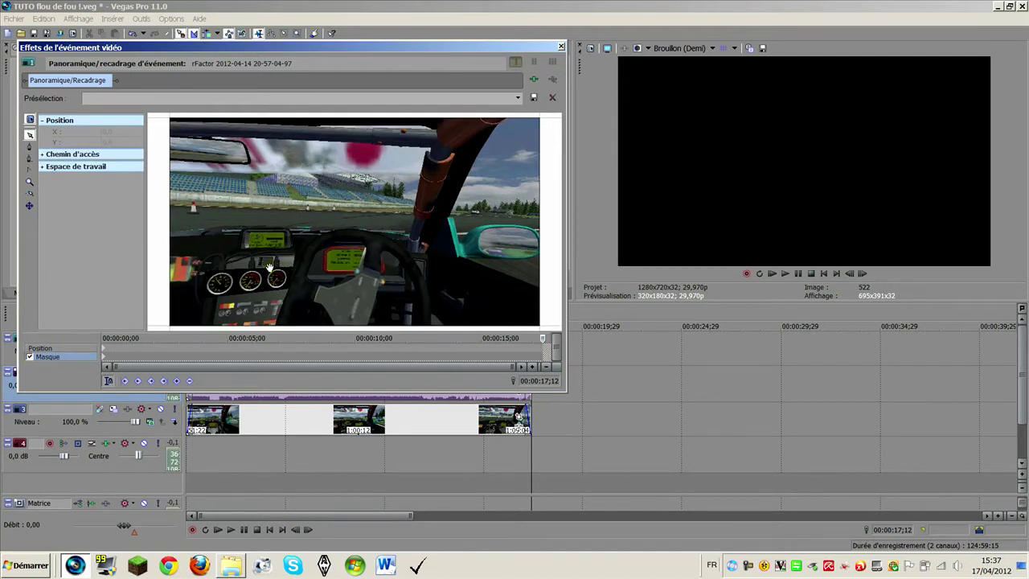
# Trace a mask path with the anchor tool along the dashboard's upper edge and up the inner side of the windscreen pillar.
pyautogui.click(30, 150)
pyautogui.scroll(2, 347, 198)
pyautogui.scroll(-1, 453, 255)
pyautogui.scroll(1, 412, 254)
pyautogui.scroll(-1, 174, 230)
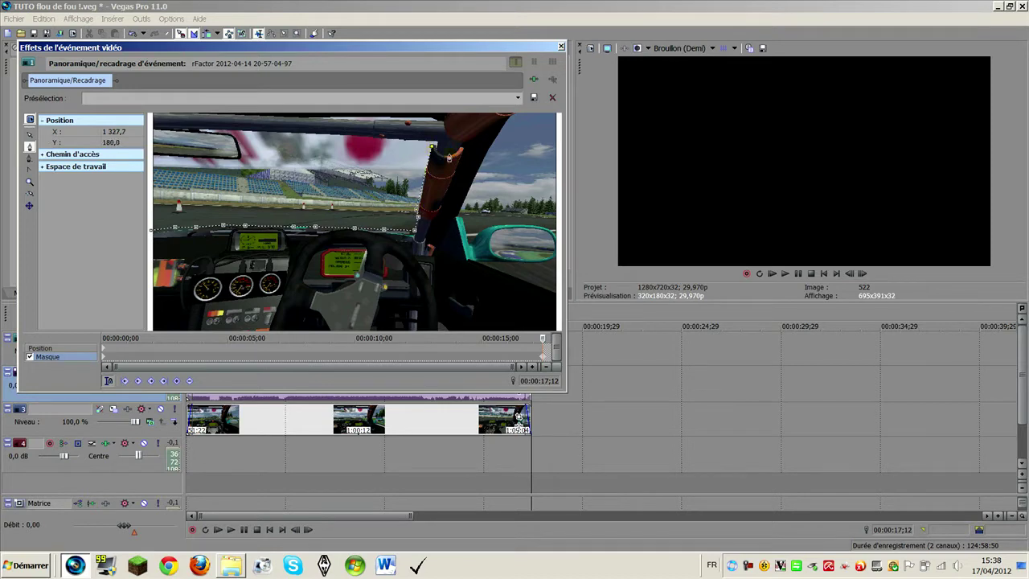
pyautogui.moveTo(438, 150); pyautogui.dragTo(466, 133)
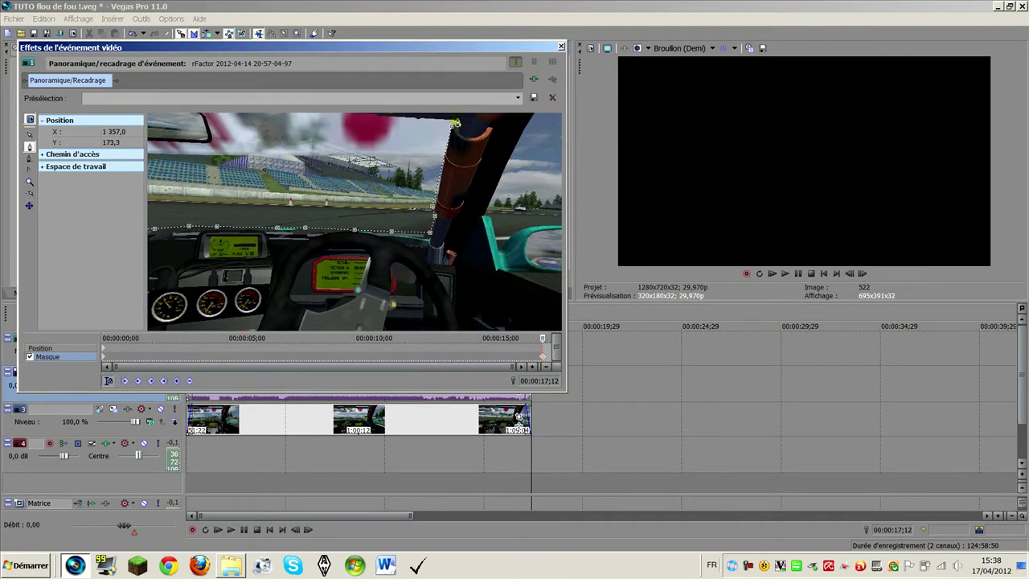
pyautogui.moveTo(409, 141); pyautogui.dragTo(406, 160)
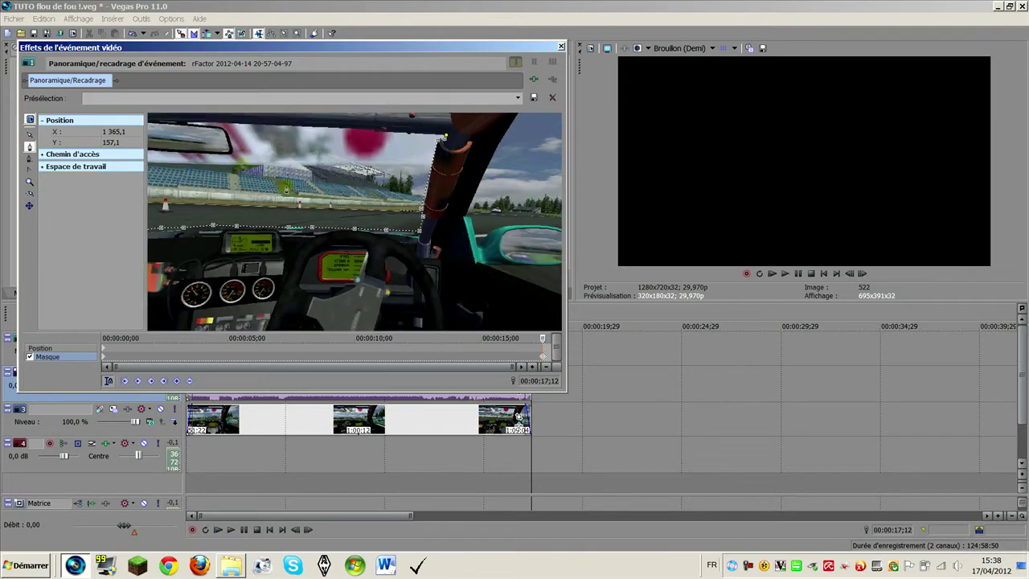
# Extend the mask path from the pillar along the roof bar's lower edge to the rear-view mirror.
pyautogui.moveTo(287, 188); pyautogui.dragTo(249, 154)
pyautogui.click(203, 131)
pyautogui.scroll(3, 203, 131)
pyautogui.scroll(-2, 203, 131)
pyautogui.click(30, 135)
pyautogui.moveTo(209, 164); pyautogui.dragTo(439, 246)
pyautogui.scroll(3, 282, 229)
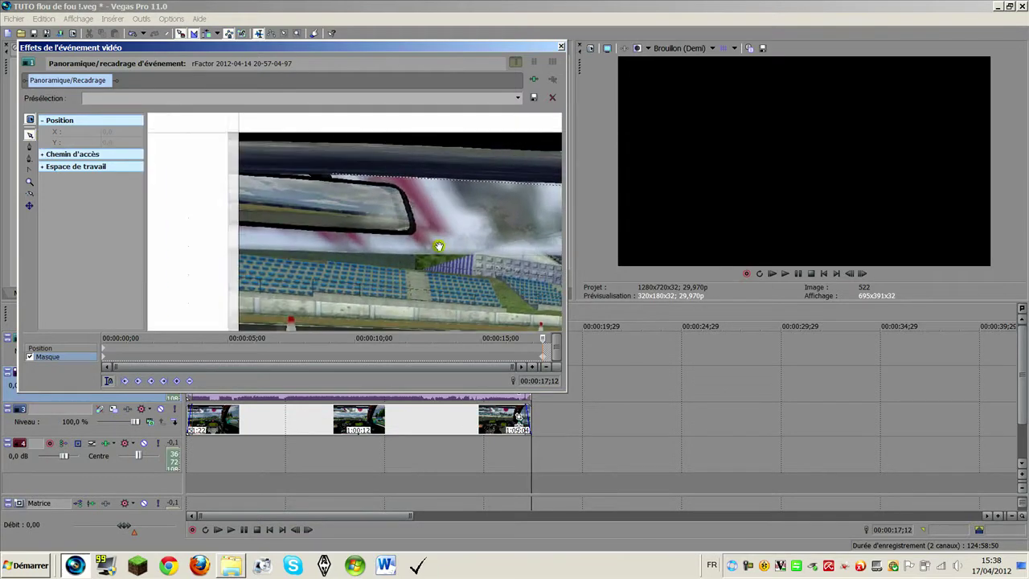
pyautogui.click(29, 147)
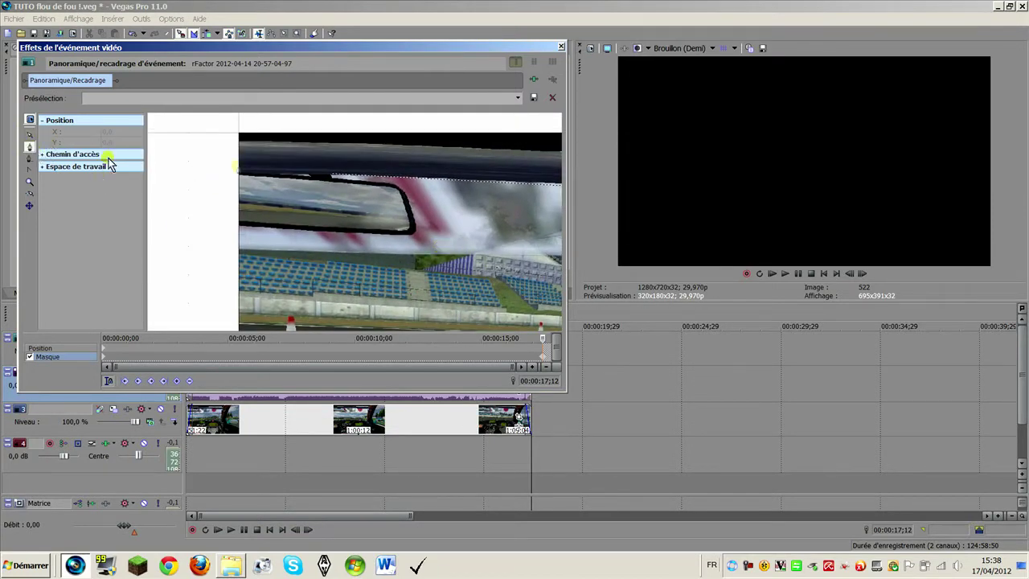
pyautogui.click(332, 174)
pyautogui.click(131, 34)
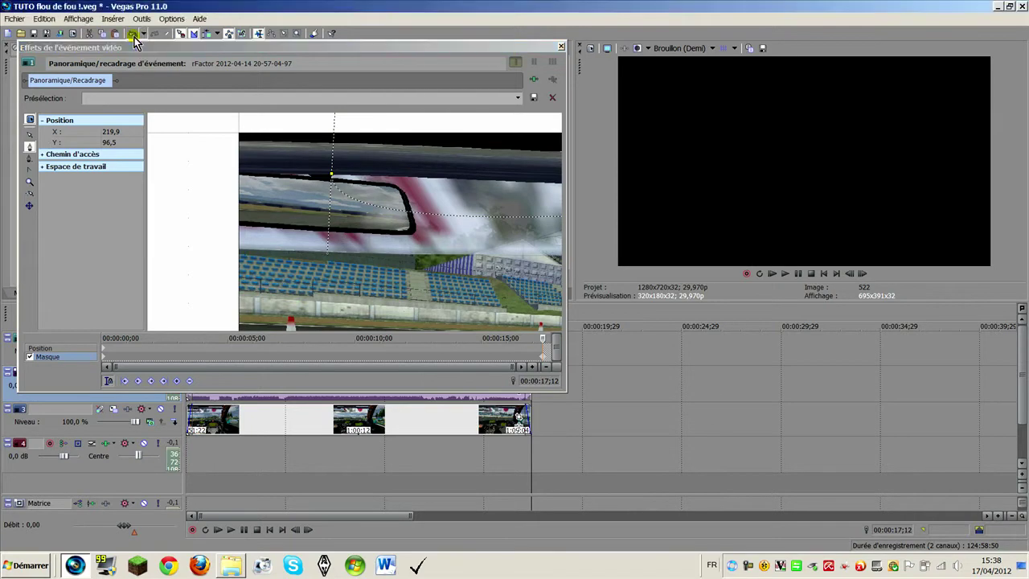
# Continue the mask path with the anchor tool around the rear-view mirror's outline and out to the frame's left edge.
pyautogui.click(29, 134)
pyautogui.moveTo(279, 177); pyautogui.dragTo(437, 251)
pyautogui.scroll(5, 413, 246)
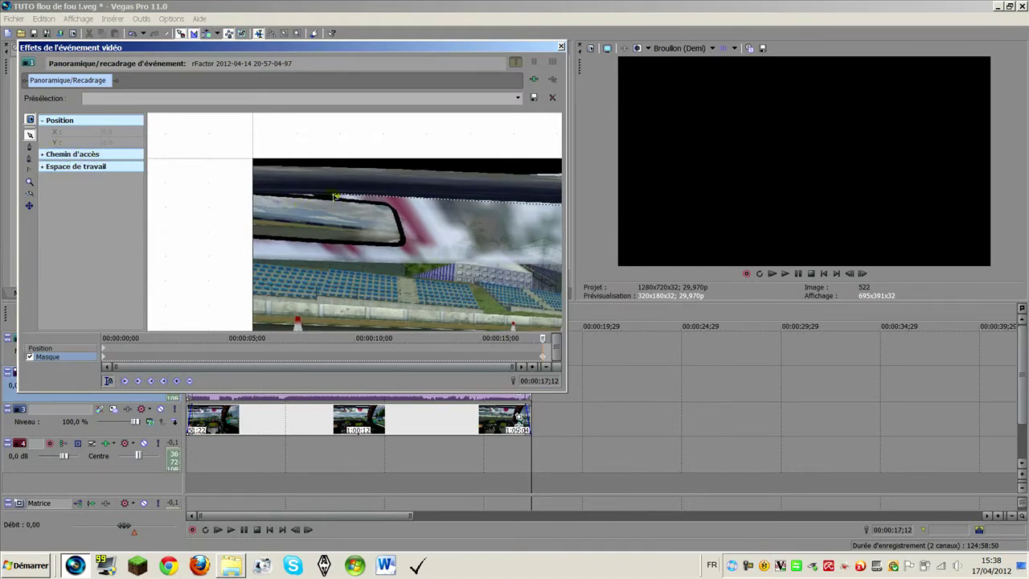
pyautogui.click(29, 147)
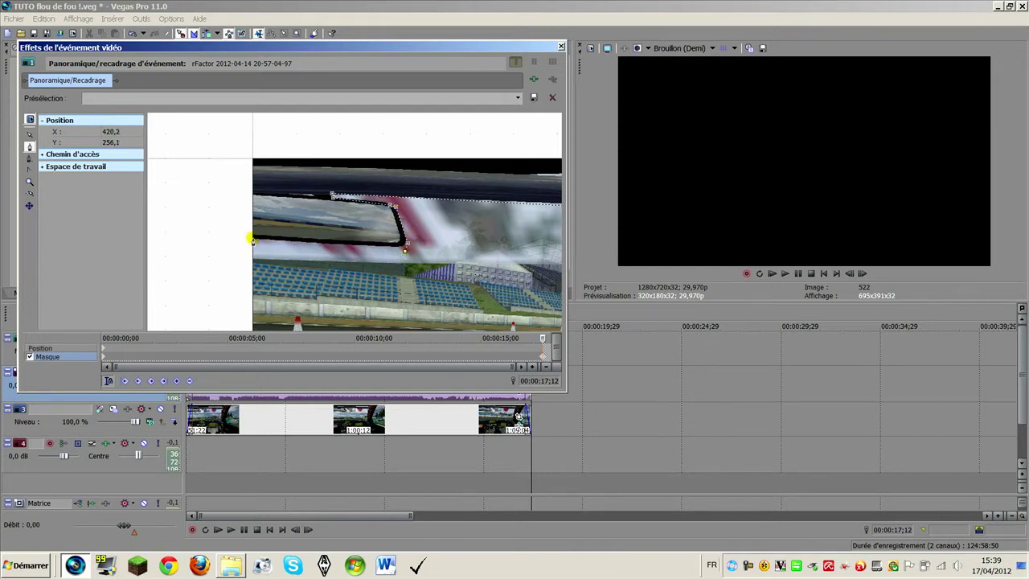
pyautogui.click(251, 240)
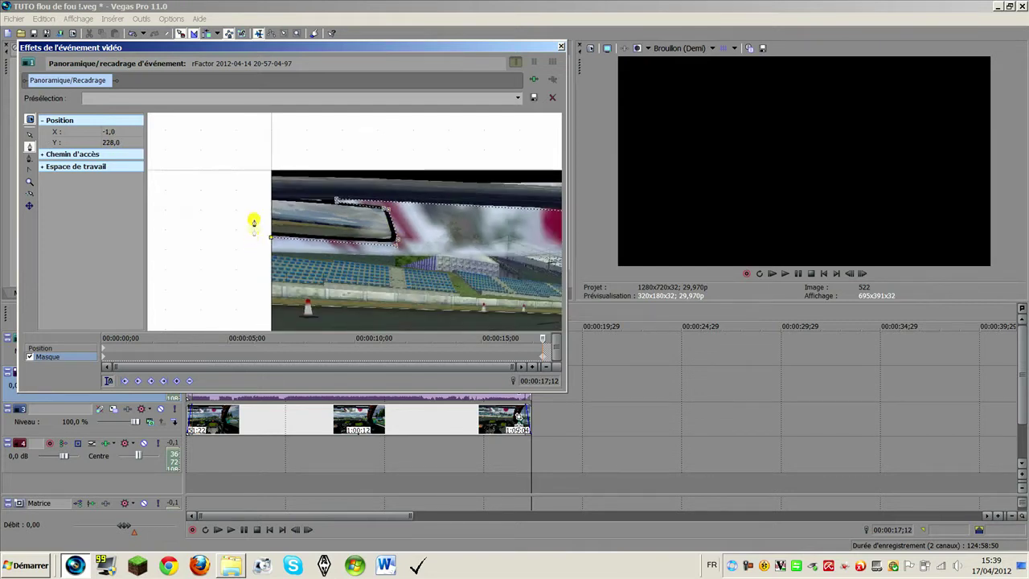
# Extend the mask path up to the upper-left corner of the video frame.
pyautogui.scroll(-3, 225, 205)
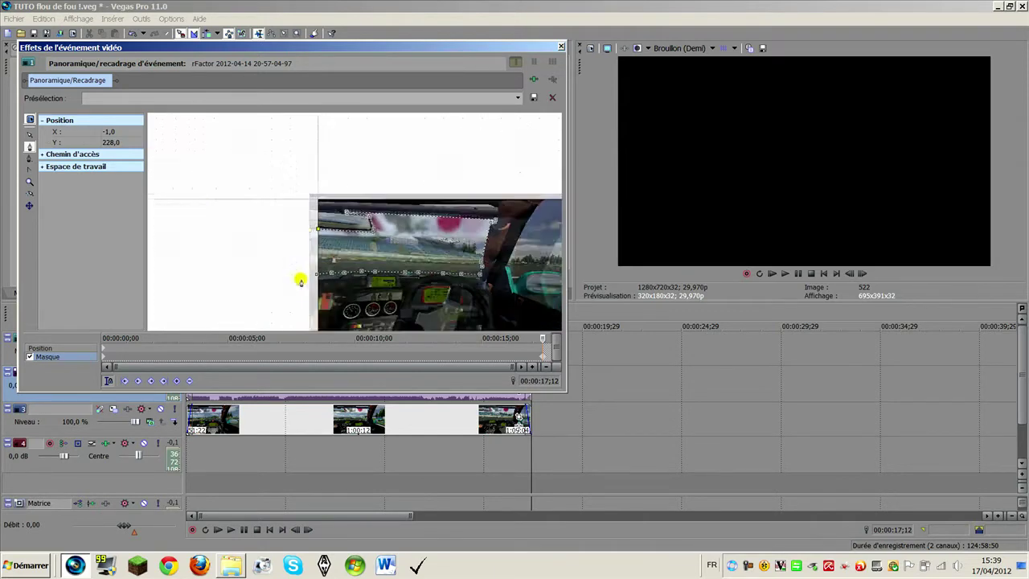
pyautogui.scroll(3, 315, 294)
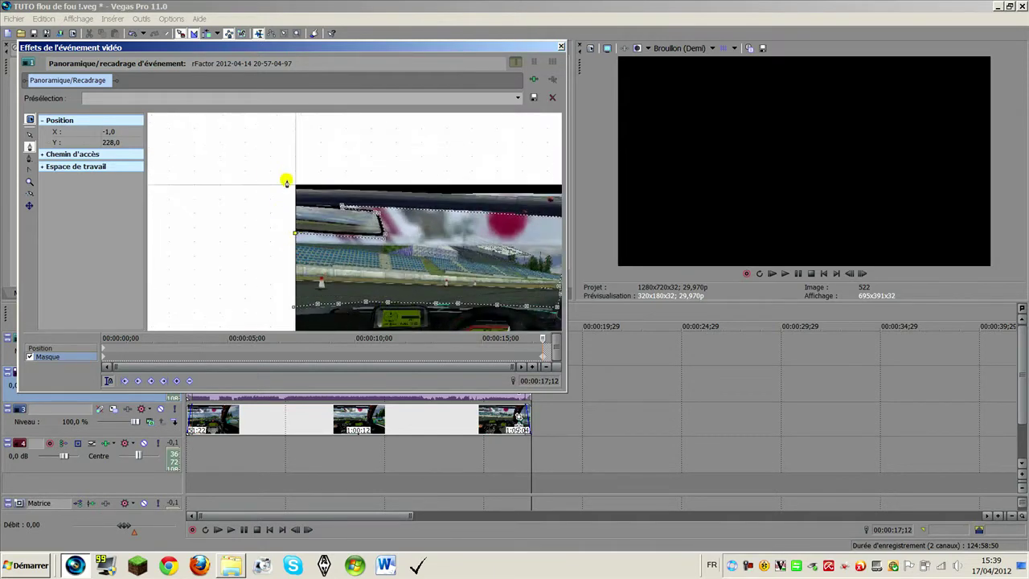
pyautogui.click(293, 184)
pyautogui.scroll(-5, 292, 184)
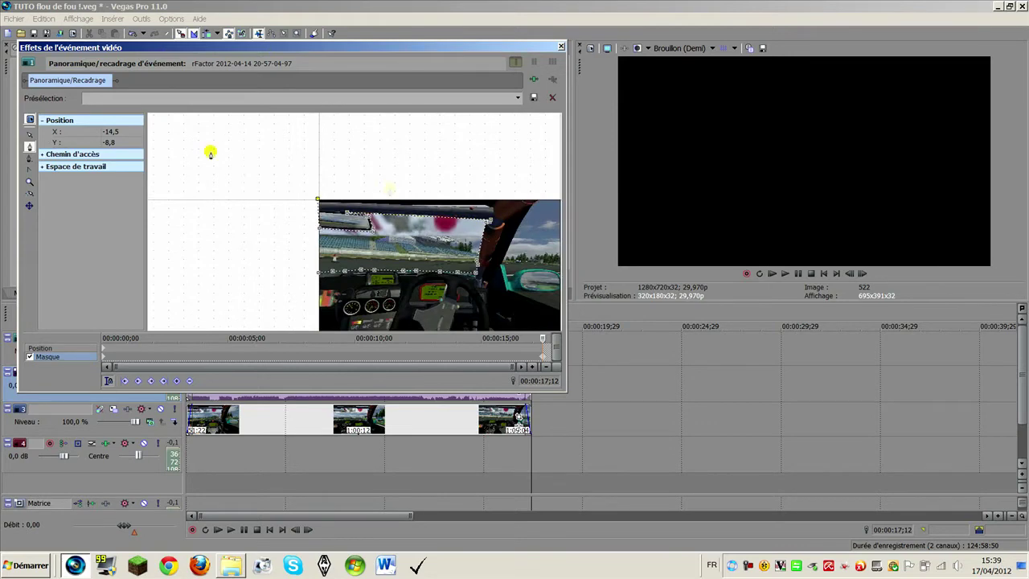
# Continue the mask path from the corner anchor across the frame's top edge, down the pillar's outer side and around the wing mirror.
pyautogui.click(30, 135)
pyautogui.moveTo(324, 161); pyautogui.dragTo(243, 207)
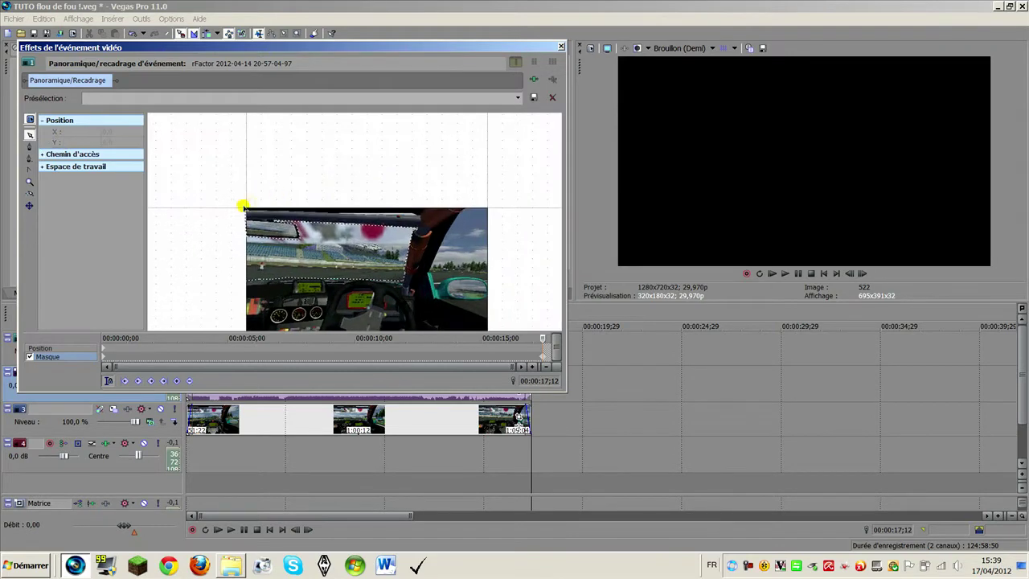
pyautogui.click(243, 208)
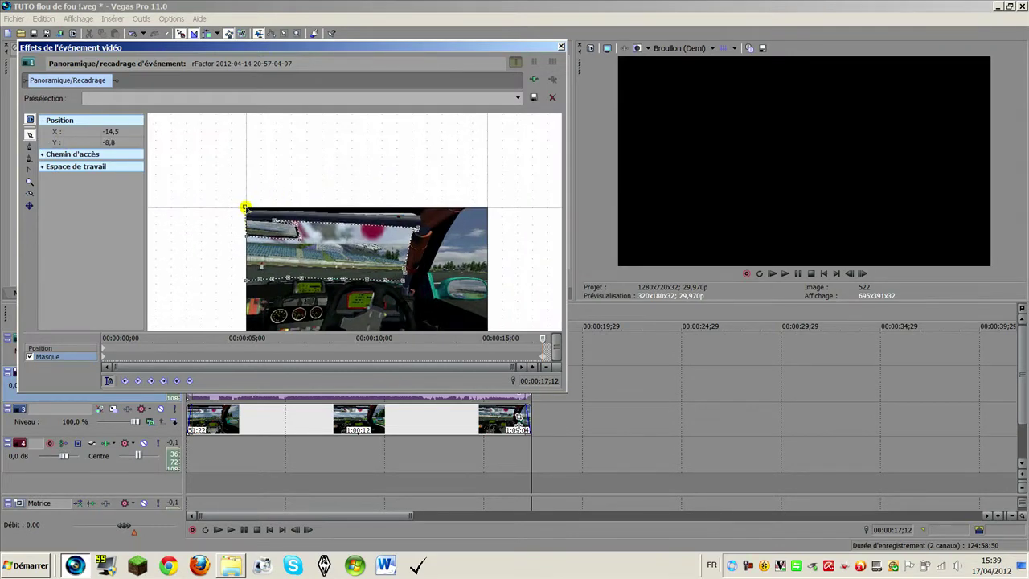
pyautogui.click(32, 147)
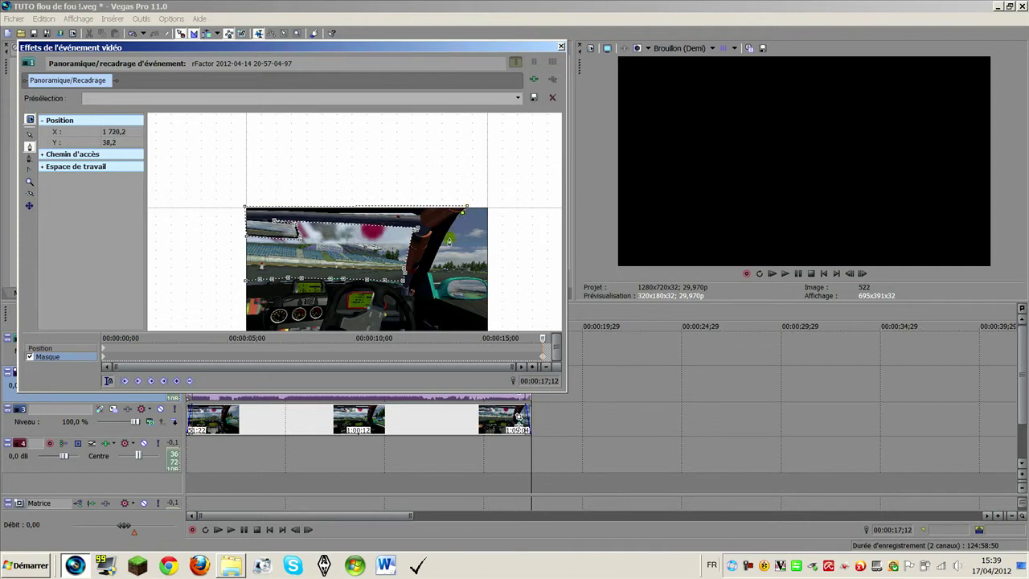
pyautogui.click(430, 270)
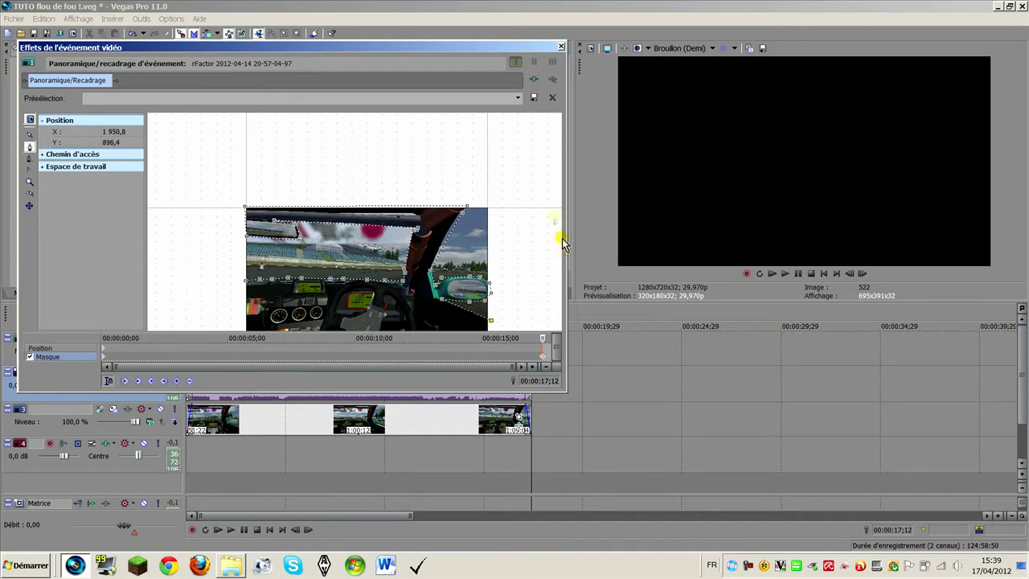
# Run the mask path around the frame's two lower corners and close it at its first anchor on the left edge.
pyautogui.scroll(-1, 491, 298)
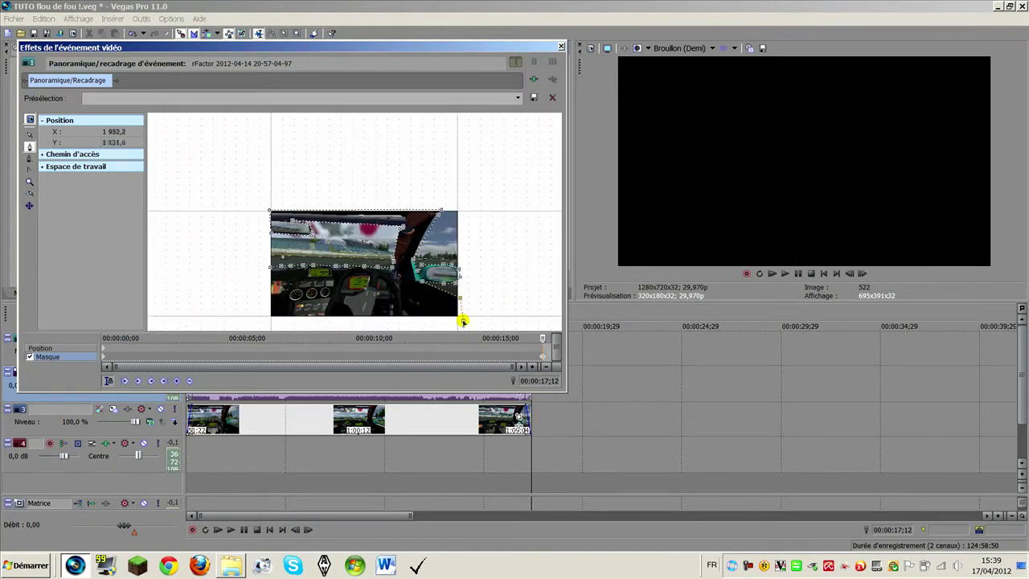
pyautogui.click(266, 319)
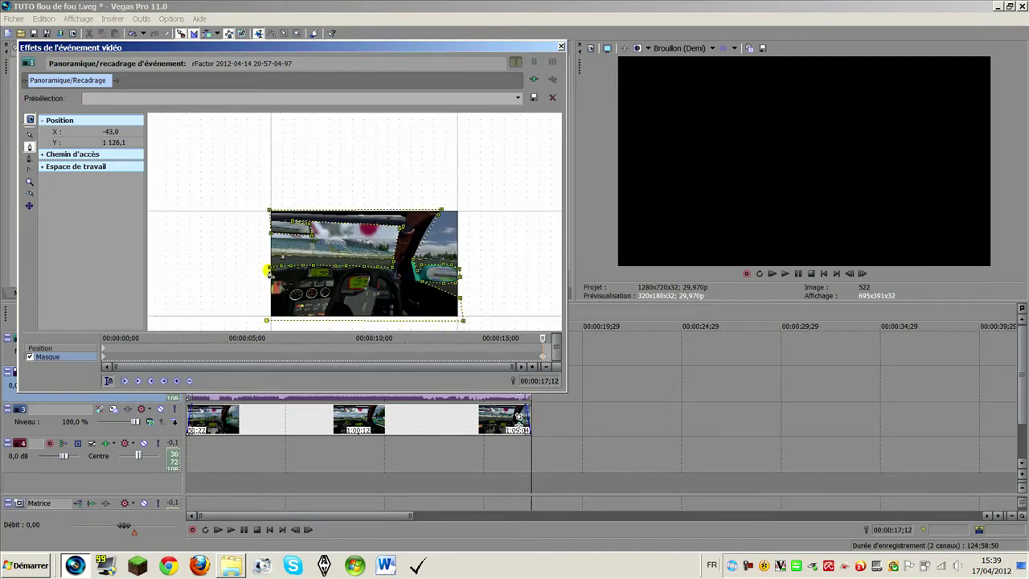
pyautogui.click(268, 271)
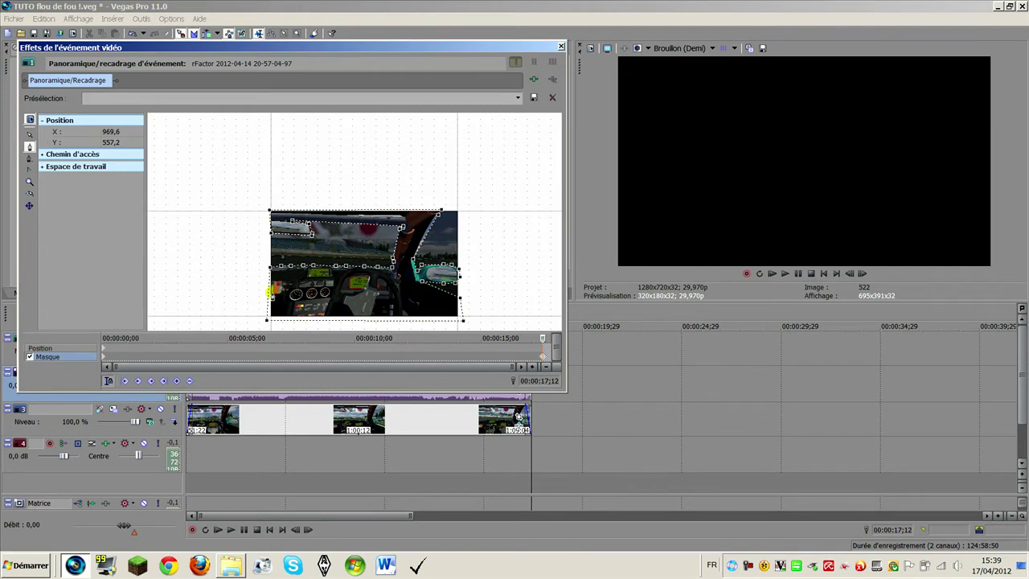
# Move the finished mask keyframe from the clip's end to its start at 00:00:00;00, and close the Pan/Crop window.
pyautogui.click(106, 358)
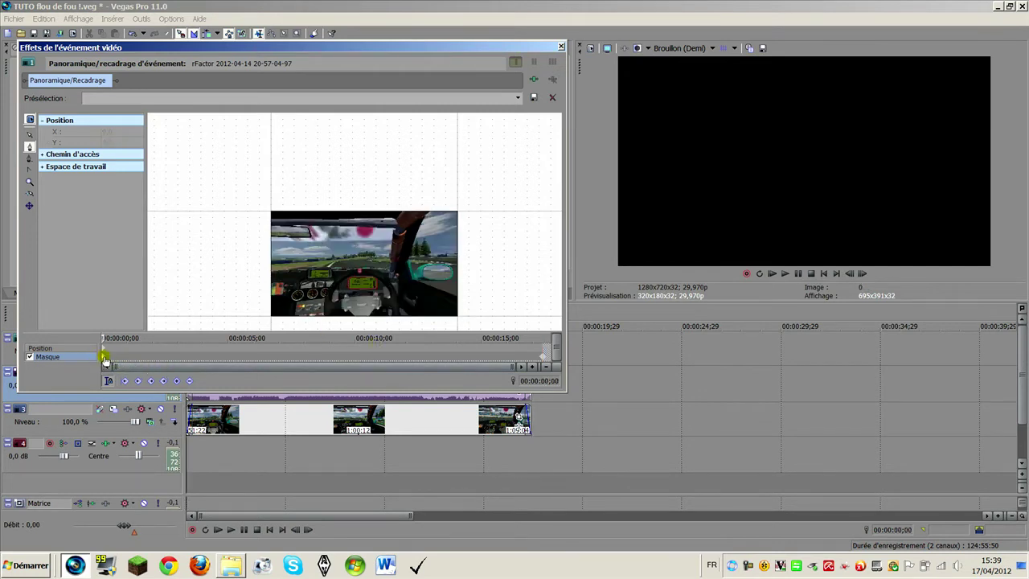
pyautogui.moveTo(105, 354); pyautogui.dragTo(537, 360)
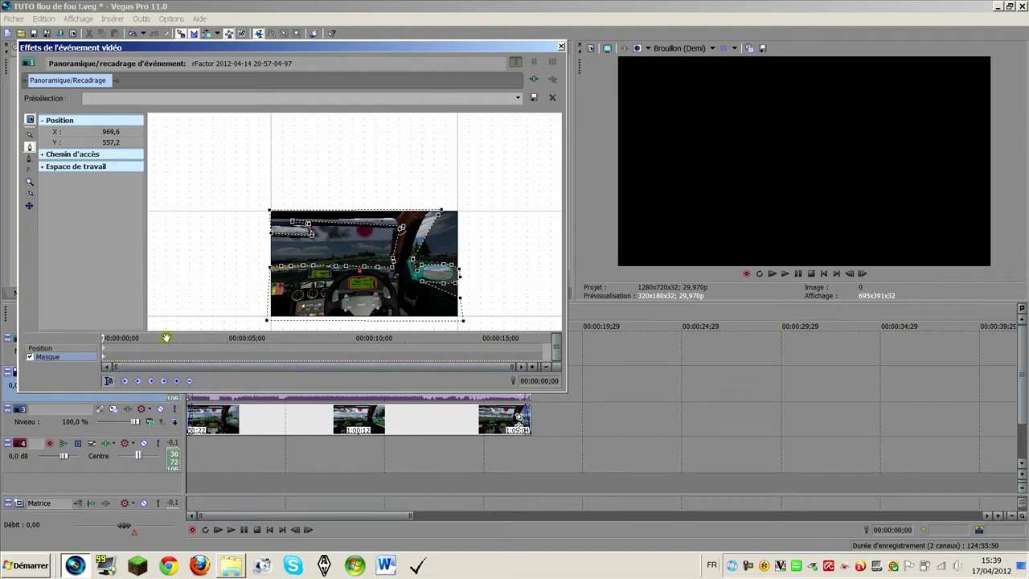
pyautogui.click(561, 46)
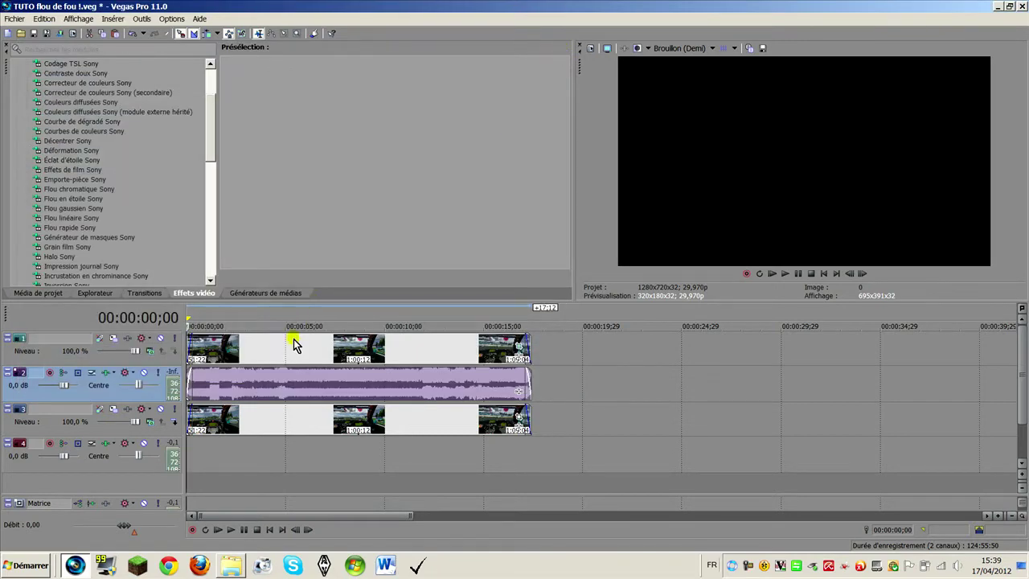
# Check the masked cockpit at several points of the clip with the top video track soloed, and leave solo off.
pyautogui.click(294, 342)
pyautogui.click(174, 338)
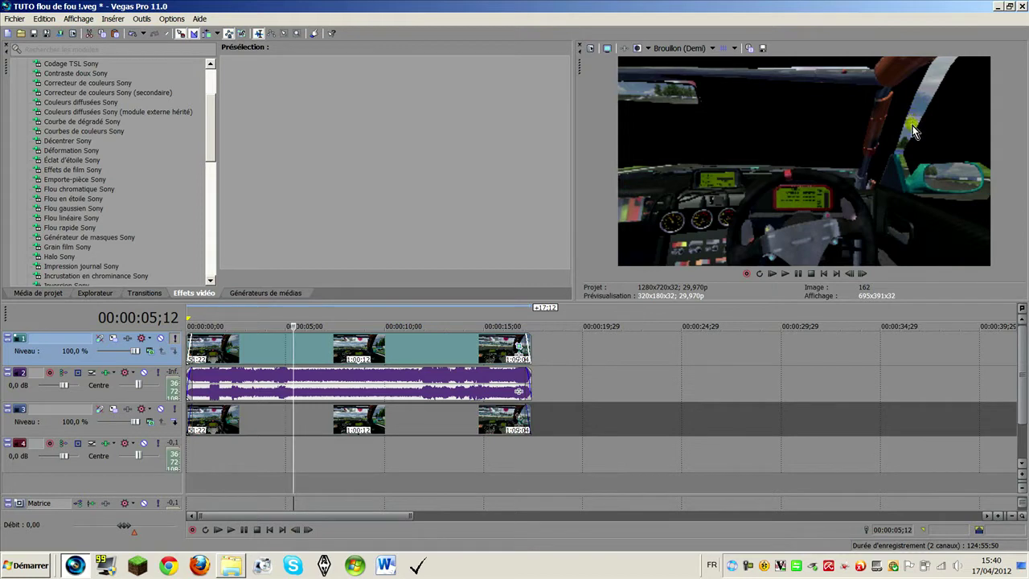
pyautogui.click(175, 338)
pyautogui.click(175, 338)
pyautogui.click(403, 350)
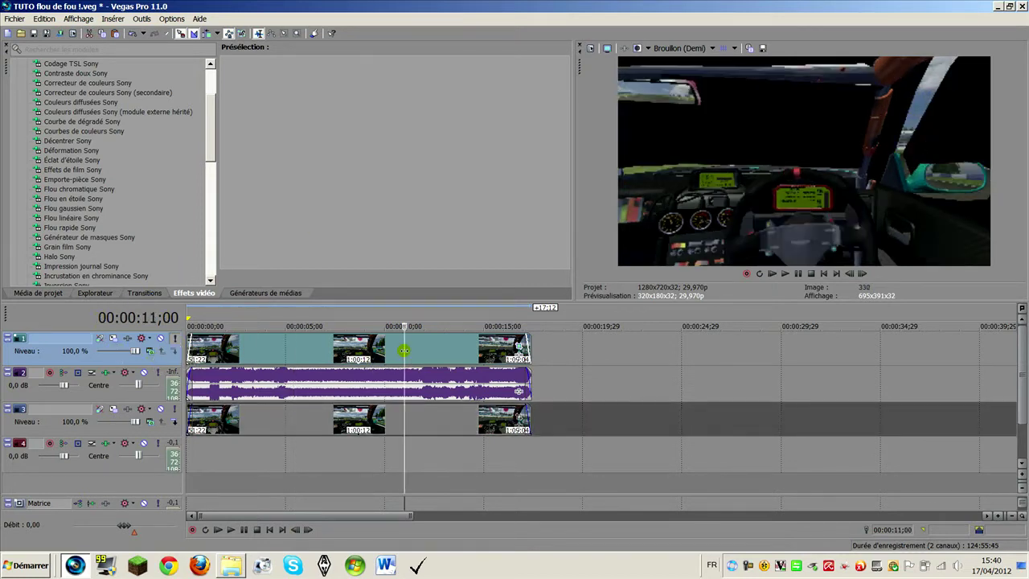
pyautogui.click(336, 356)
pyautogui.click(260, 356)
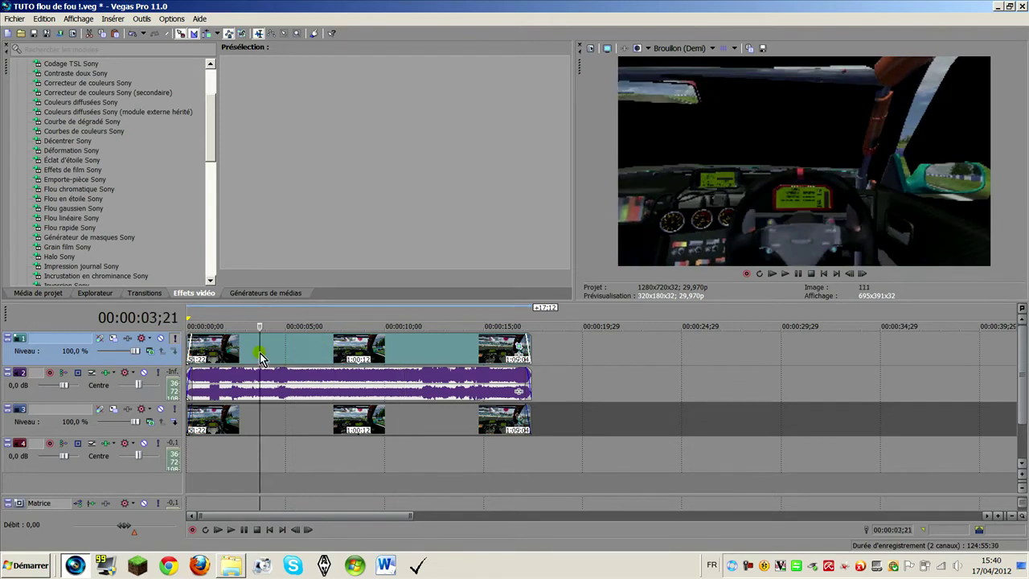
pyautogui.click(175, 338)
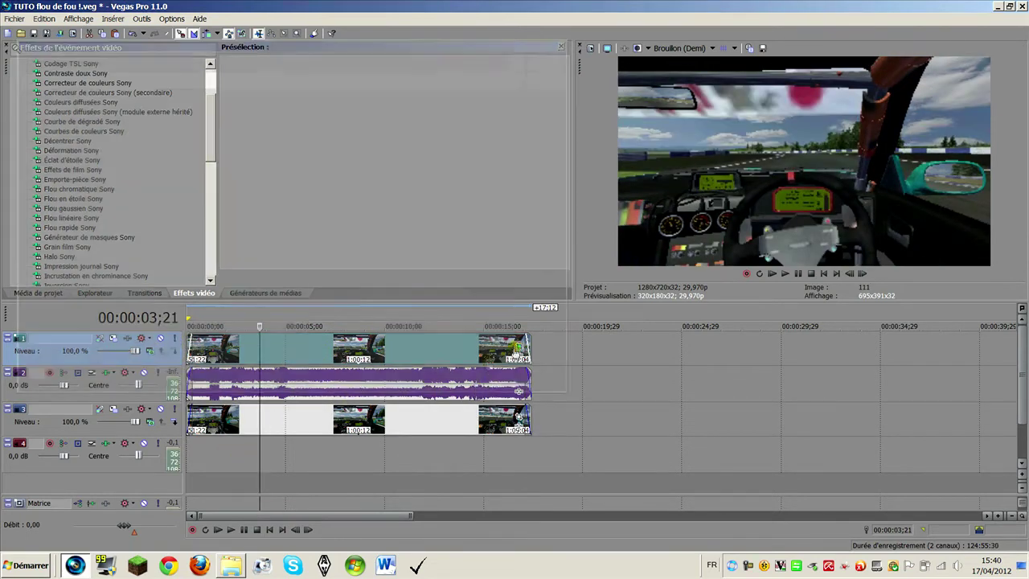
# Reopen Pan/Crop for the top clip and shift the whole mask at 00:00:00;00 to about X 960.8, Y 580.5.
pyautogui.click(518, 345)
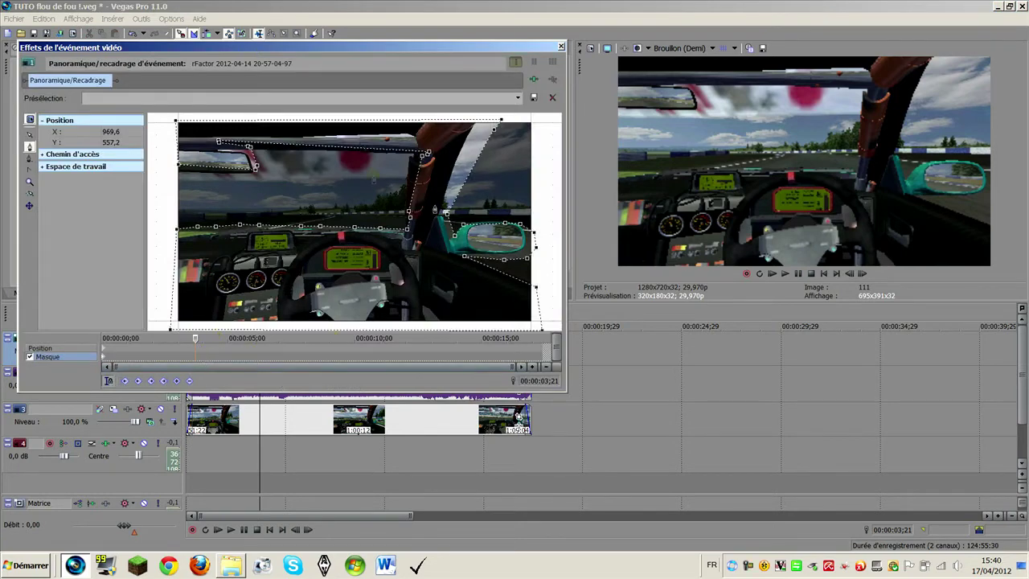
pyautogui.click(104, 354)
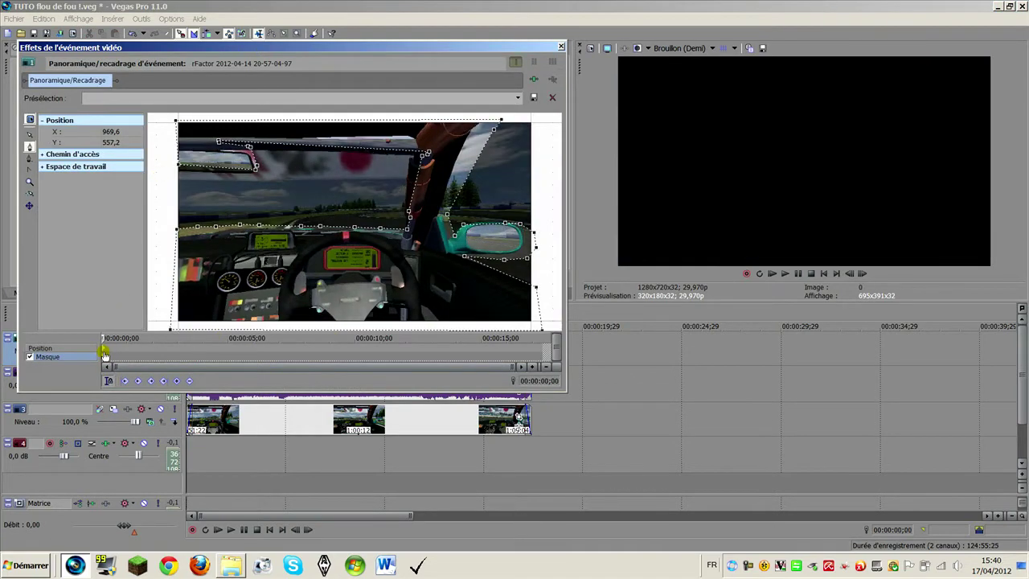
pyautogui.click(541, 359)
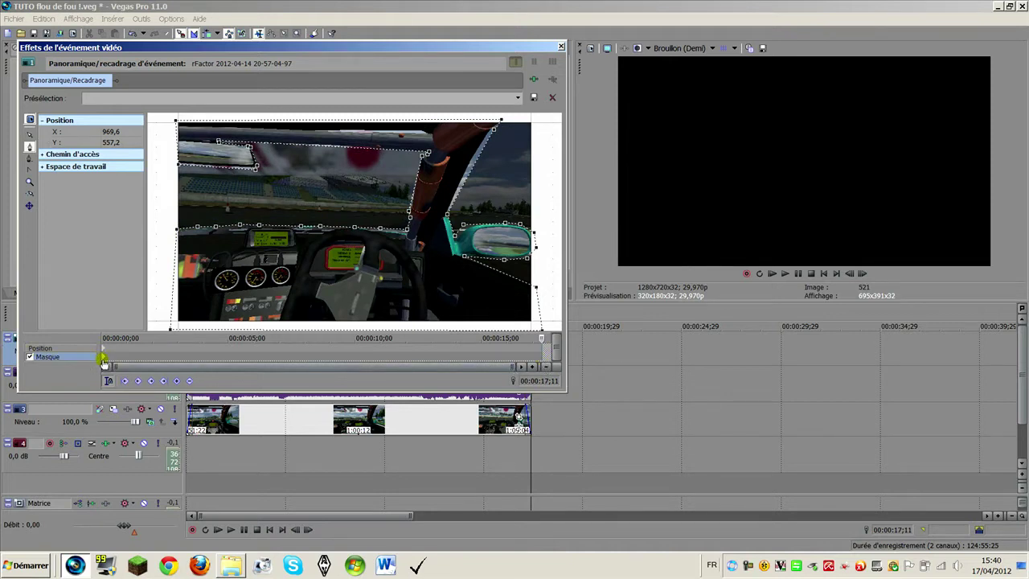
pyautogui.click(103, 359)
pyautogui.click(30, 135)
pyautogui.moveTo(453, 216)
pyautogui.mouseDown()
pyautogui.moveTo(439, 218)
pyautogui.moveTo(447, 221)
pyautogui.mouseUp()
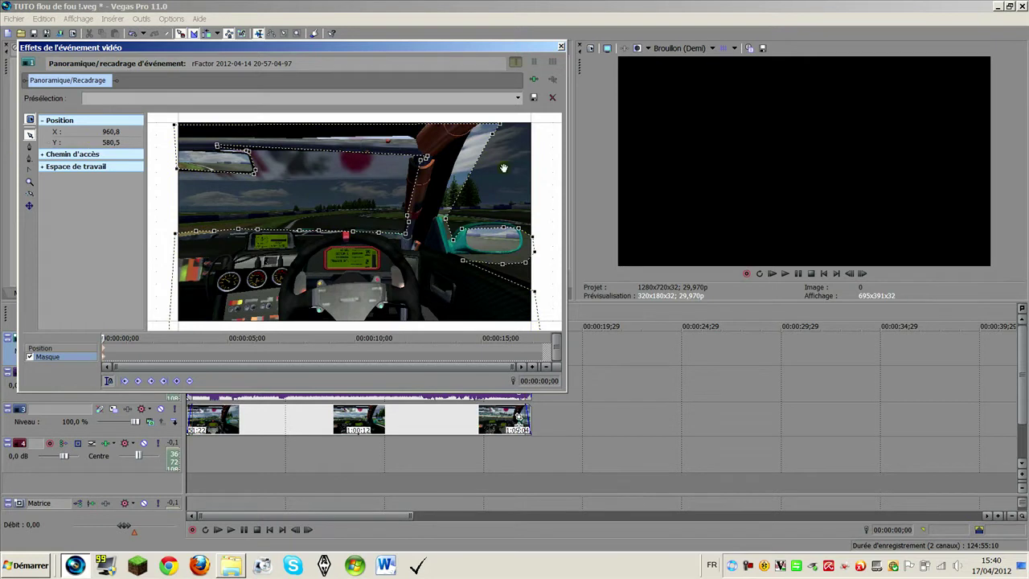
# Adjust the mask anchors at the side window's lower corner and around the wing mirror to fit the first frame.
pyautogui.click(447, 223)
pyautogui.moveTo(446, 222); pyautogui.dragTo(500, 218)
pyautogui.moveTo(461, 228); pyautogui.dragTo(450, 234)
# Fit the mask anchors around the rear-view mirror closely to its outline.
pyautogui.moveTo(252, 173); pyautogui.dragTo(253, 175)
pyautogui.moveTo(176, 169); pyautogui.dragTo(175, 166)
pyautogui.moveTo(253, 174); pyautogui.dragTo(253, 174)
pyautogui.moveTo(247, 151); pyautogui.dragTo(250, 153)
pyautogui.scroll(5, 212, 153)
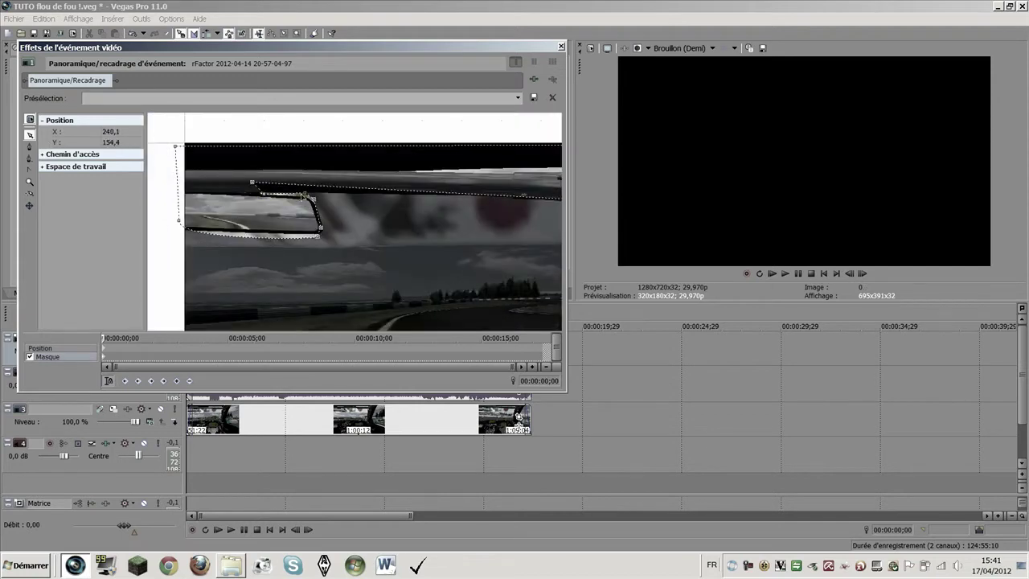
# Refine the mask anchors at the windscreen's upper corner beside the pillar.
pyautogui.scroll(-4, 257, 186)
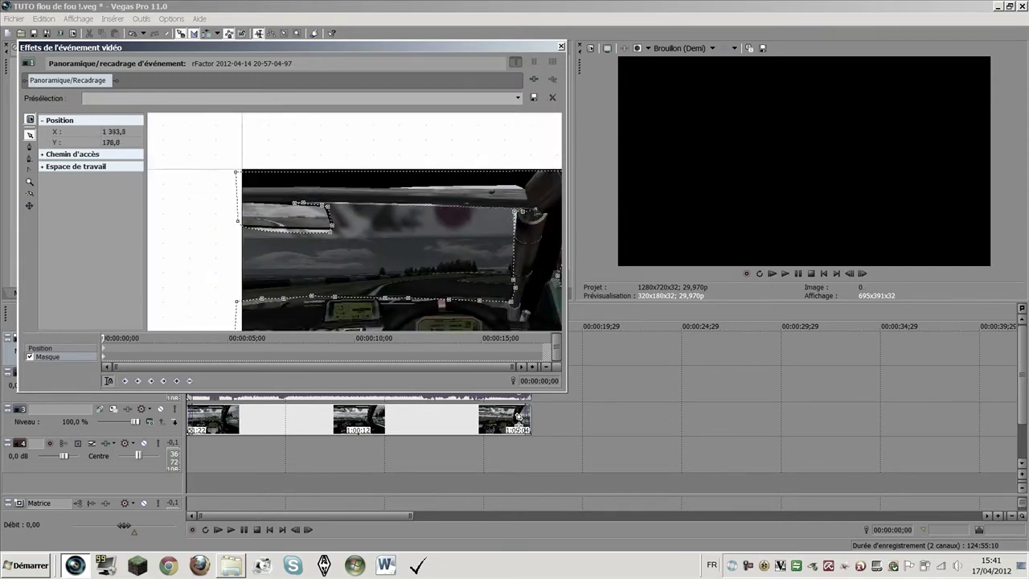
pyautogui.scroll(-1, 520, 235)
pyautogui.scroll(6, 514, 277)
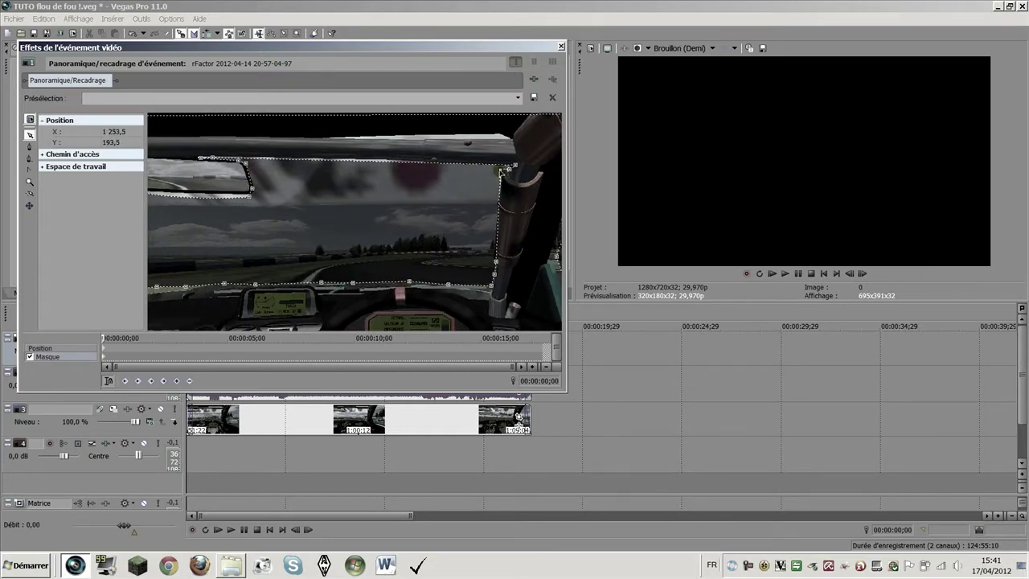
pyautogui.scroll(-4, 498, 181)
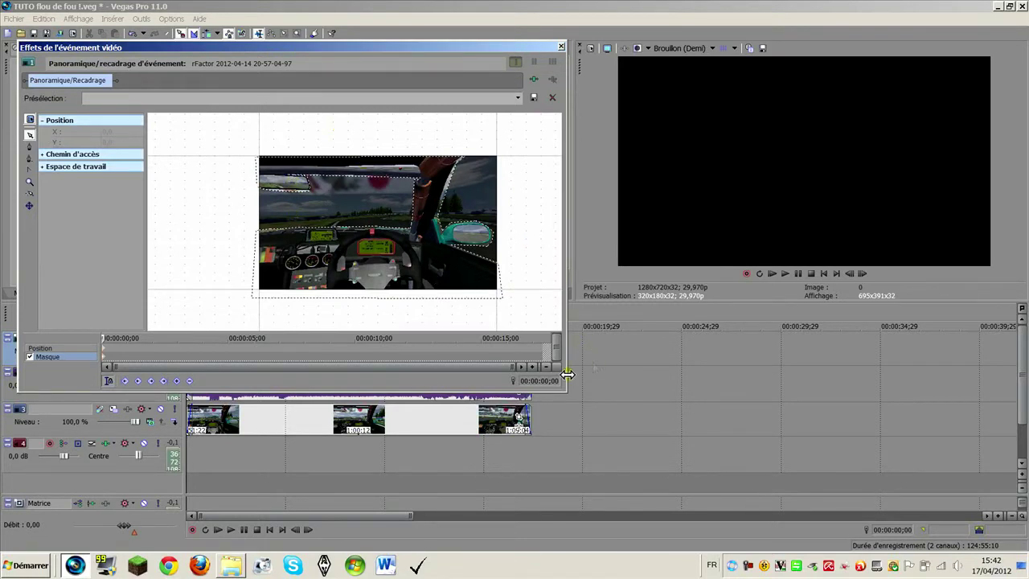
# Check the clip's picture near its end at 00:00:17;05, and return to the mask at 00:00:00;00.
pyautogui.click(536, 348)
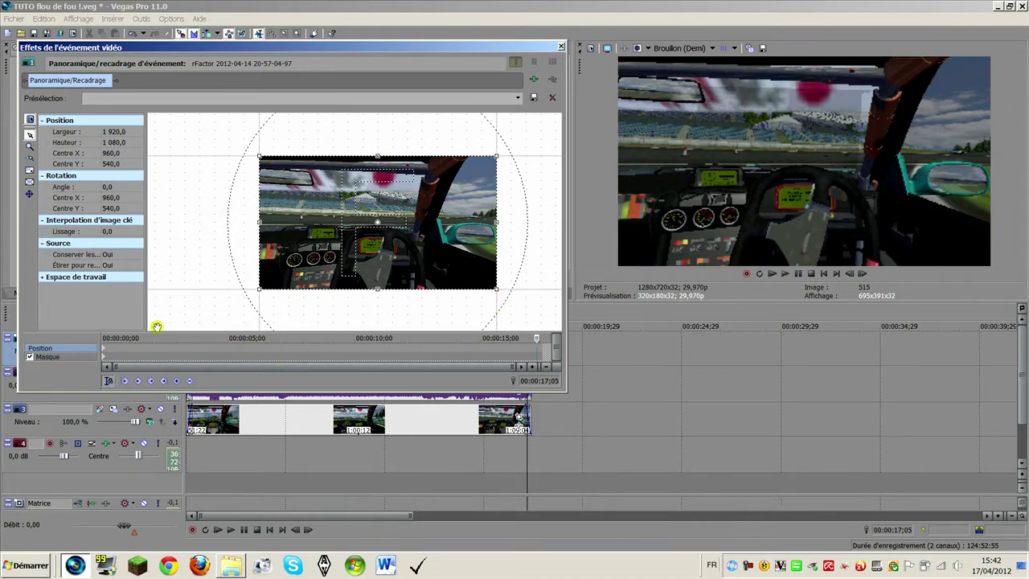
pyautogui.click(102, 350)
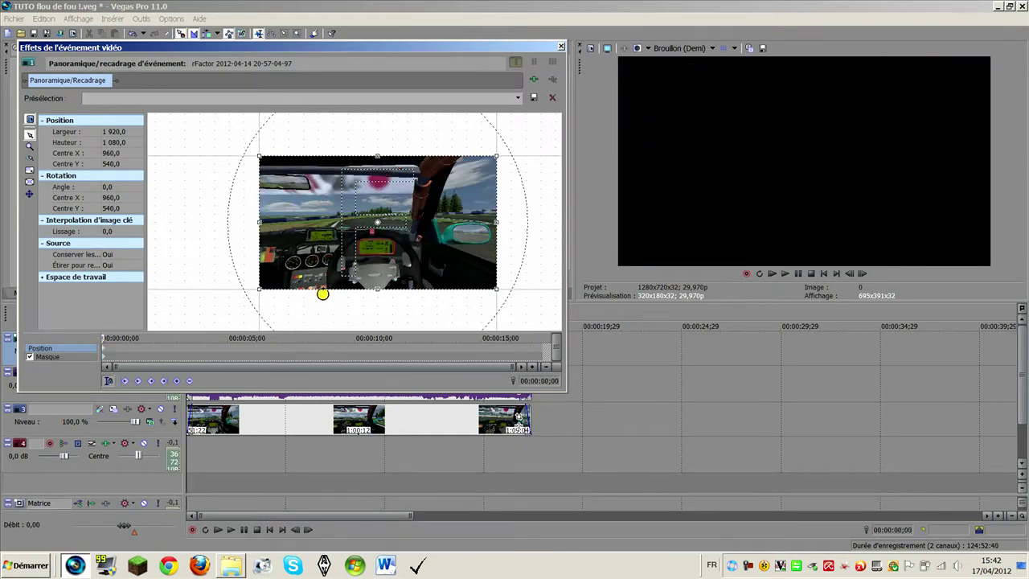
pyautogui.click(69, 358)
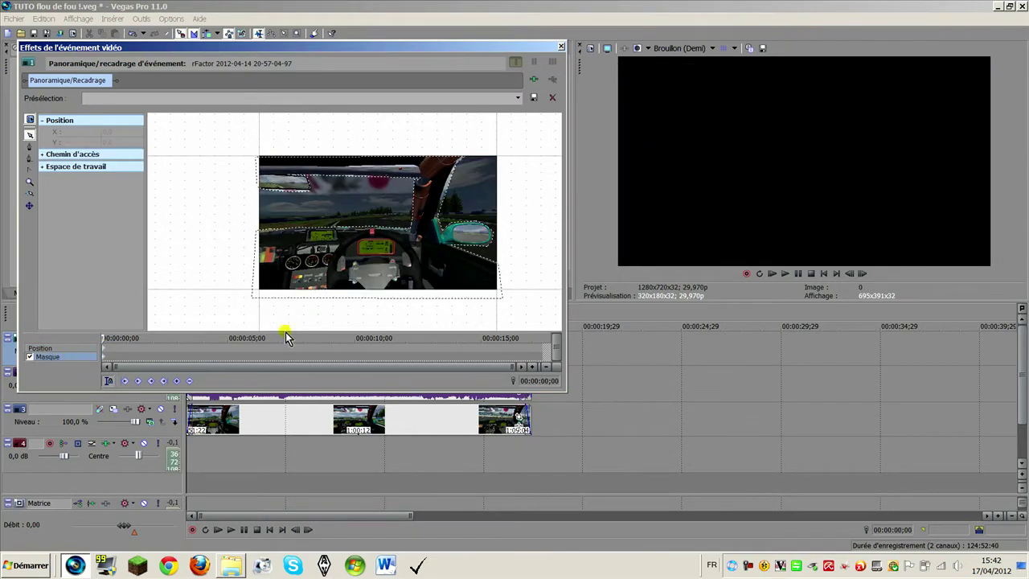
pyautogui.scroll(3, 420, 259)
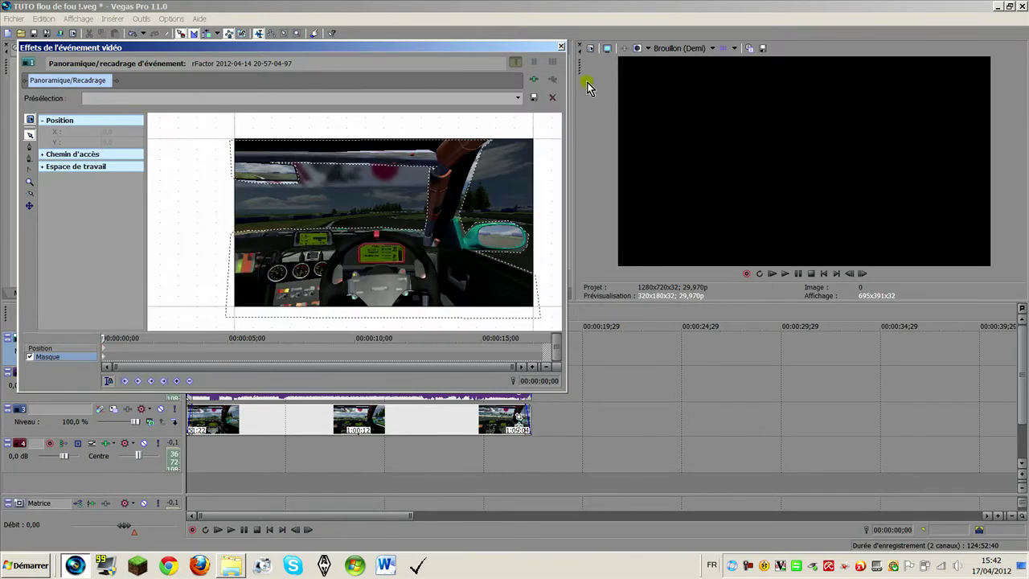
# Close the mask editor and solo the top video track at 00:00:04;21.
pyautogui.click(562, 46)
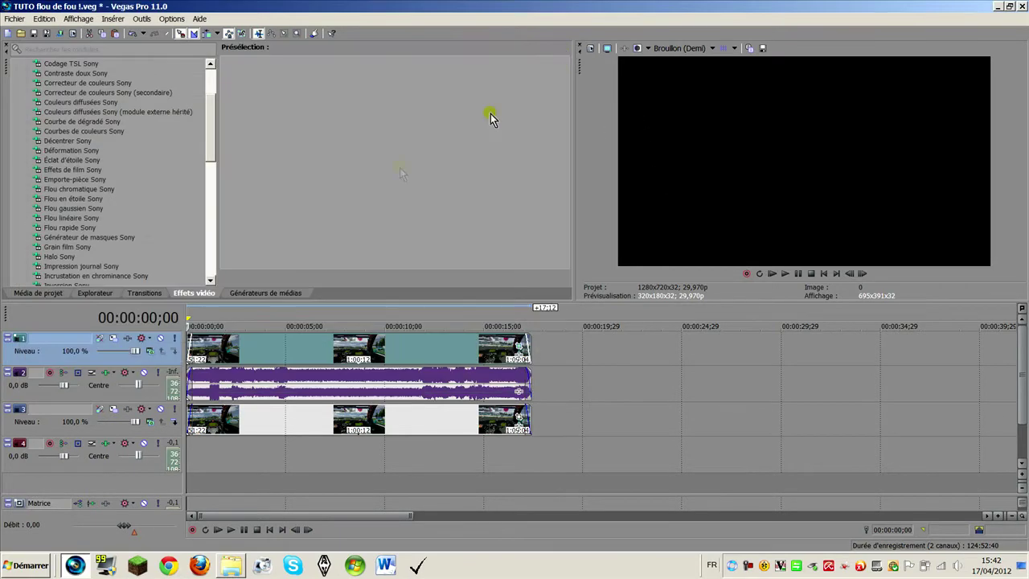
pyautogui.click(279, 353)
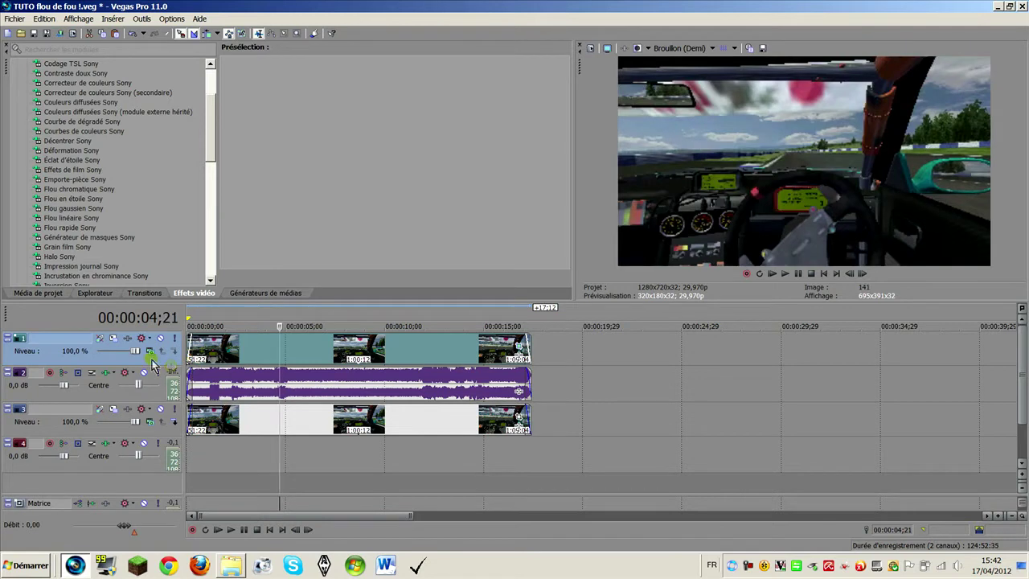
pyautogui.click(173, 339)
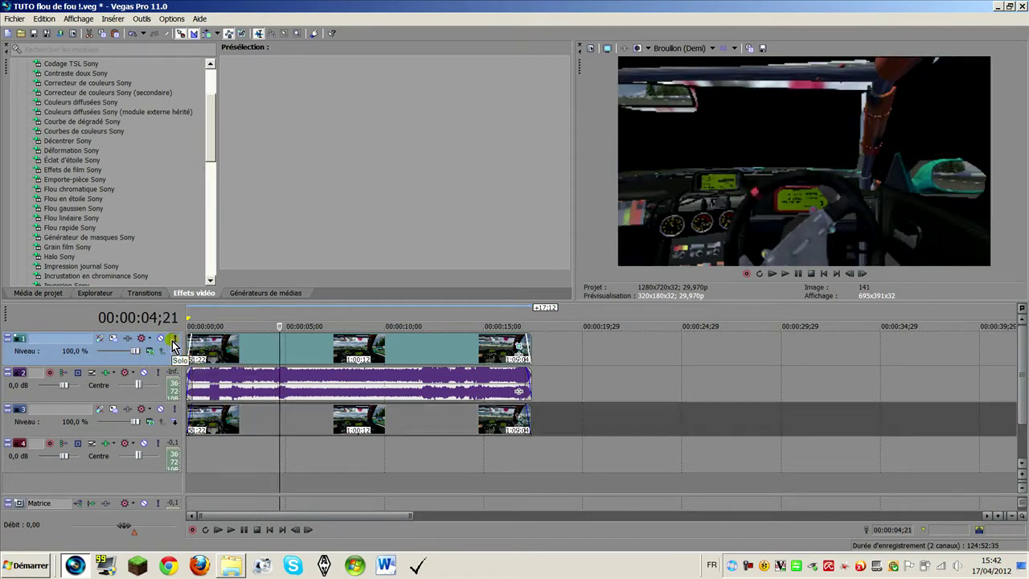
# Check how the mask fits the cockpit at points throughout the soloed clip, and save the project.
pyautogui.click(241, 347)
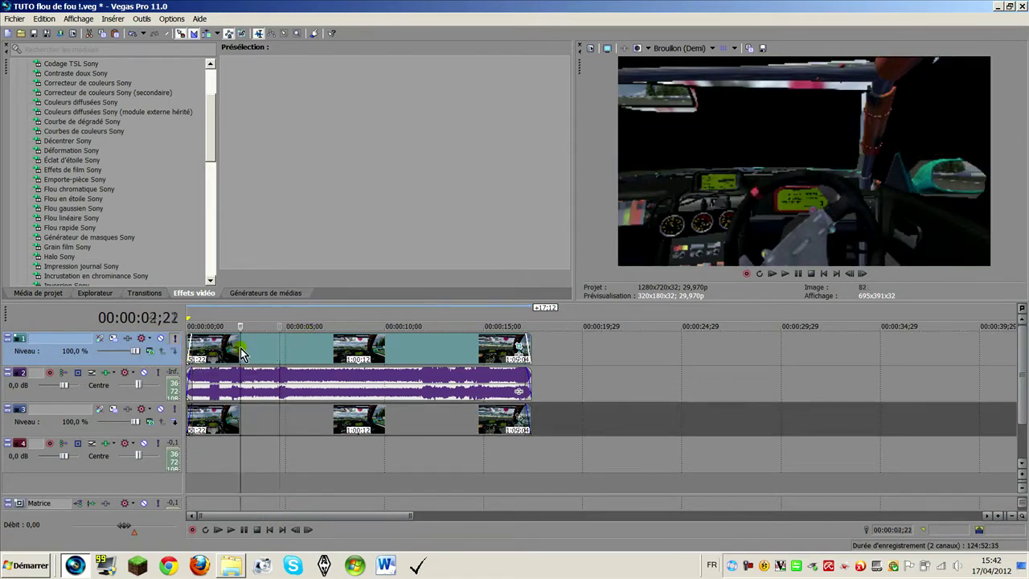
pyautogui.click(208, 343)
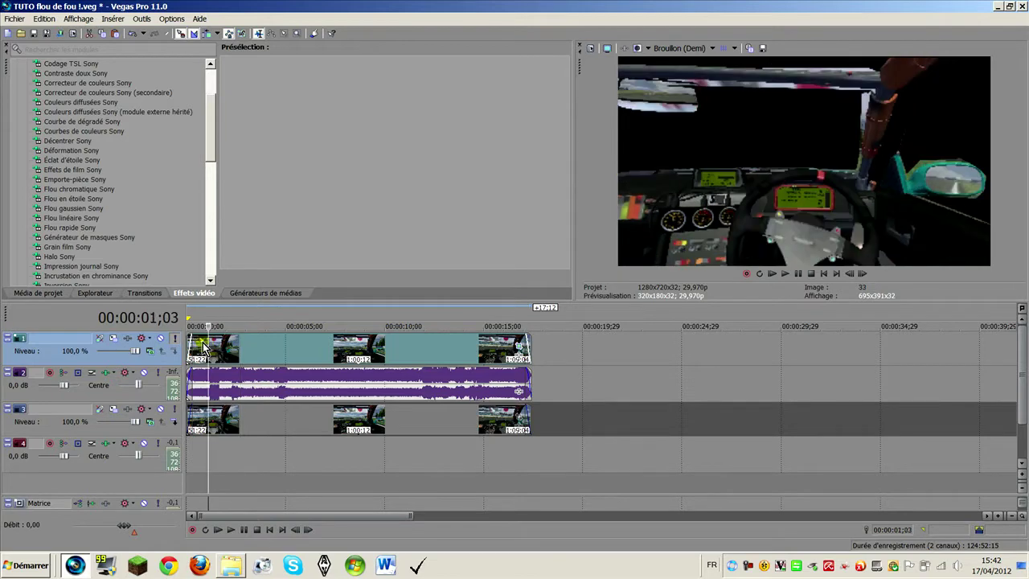
pyautogui.click(240, 347)
pyautogui.click(262, 347)
pyautogui.click(288, 347)
pyautogui.click(304, 347)
pyautogui.click(331, 347)
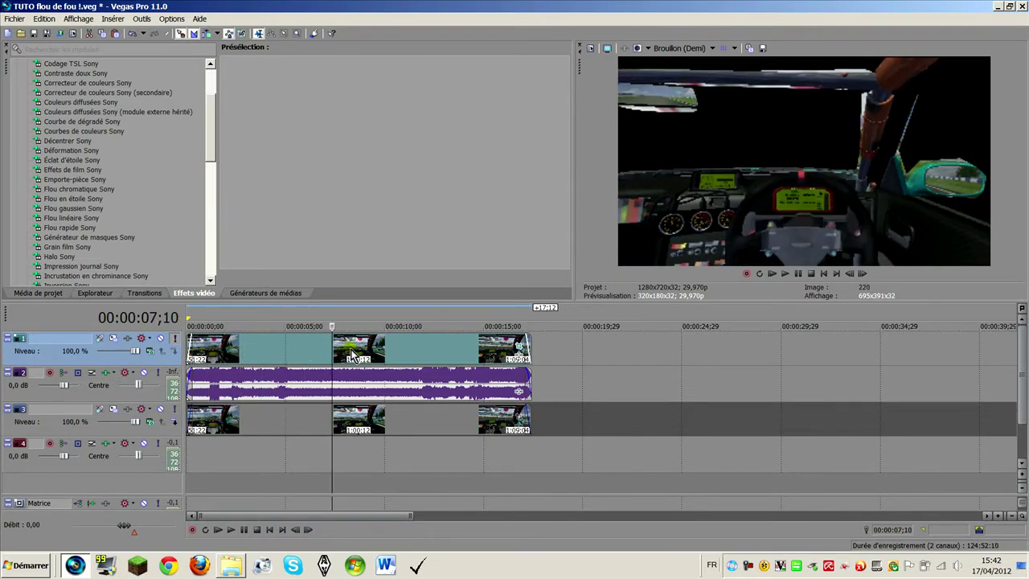
pyautogui.click(363, 350)
pyautogui.click(406, 353)
pyautogui.click(446, 355)
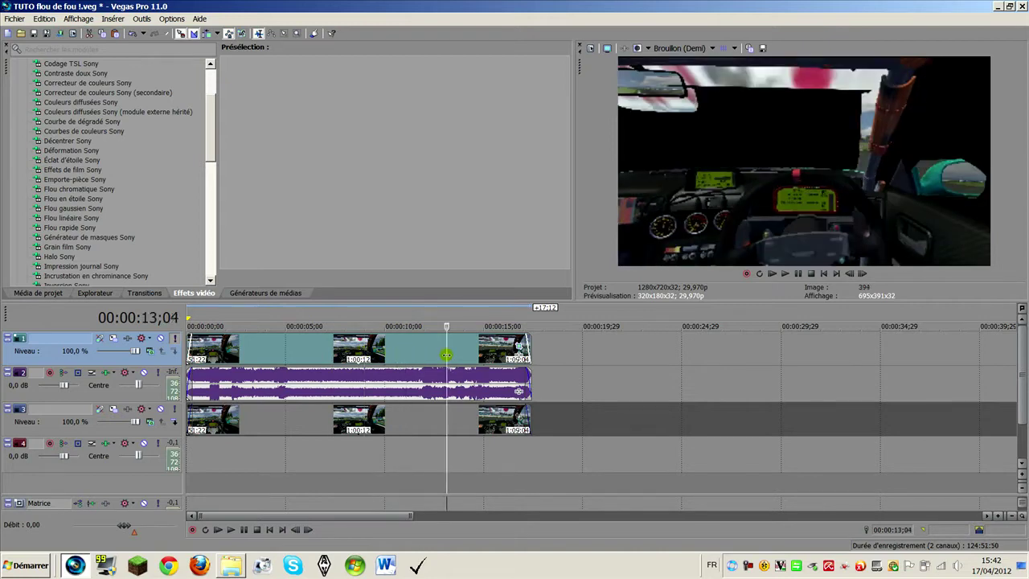
pyautogui.click(477, 355)
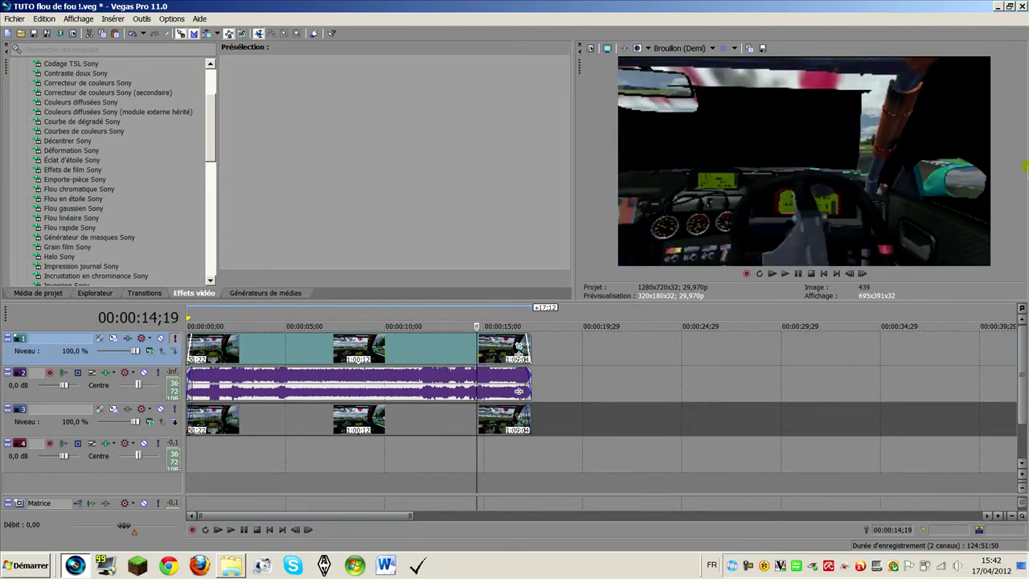
pyautogui.press('space')
pyautogui.click(443, 359)
pyautogui.moveTo(398, 359); pyautogui.dragTo(217, 359)
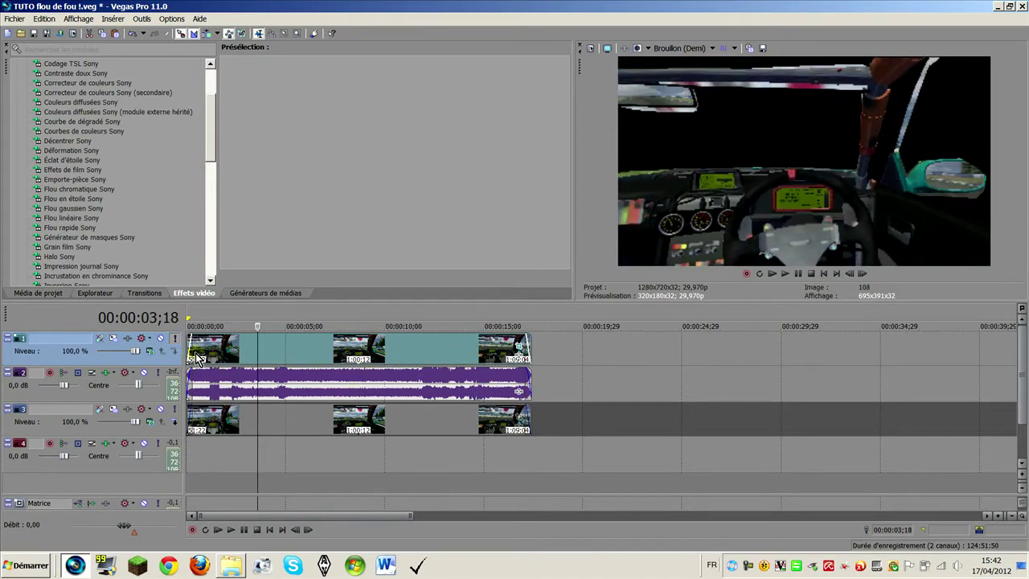
pyautogui.click(192, 346)
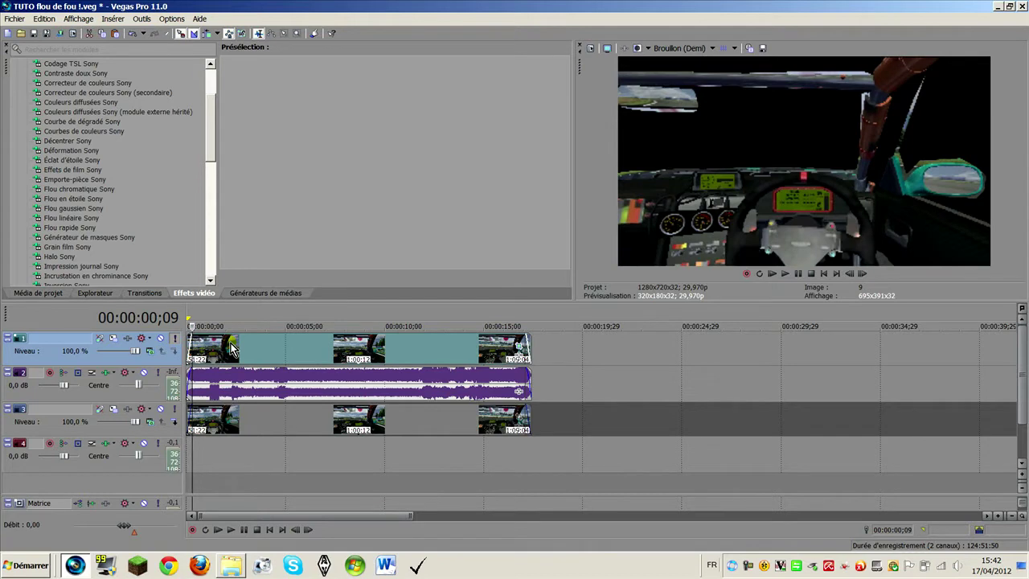
pyautogui.click(38, 36)
# Add the Stabilisateur Sony media effect to the masked clip and adjust its degree of stabilisation.
pyautogui.click(333, 345)
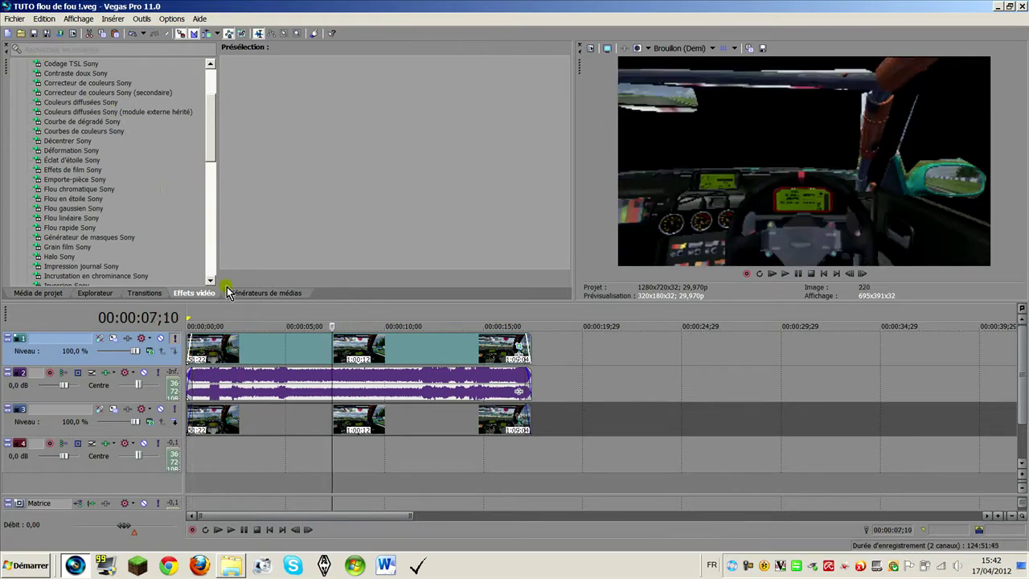
pyautogui.click(142, 18)
pyautogui.moveTo(342, 50)
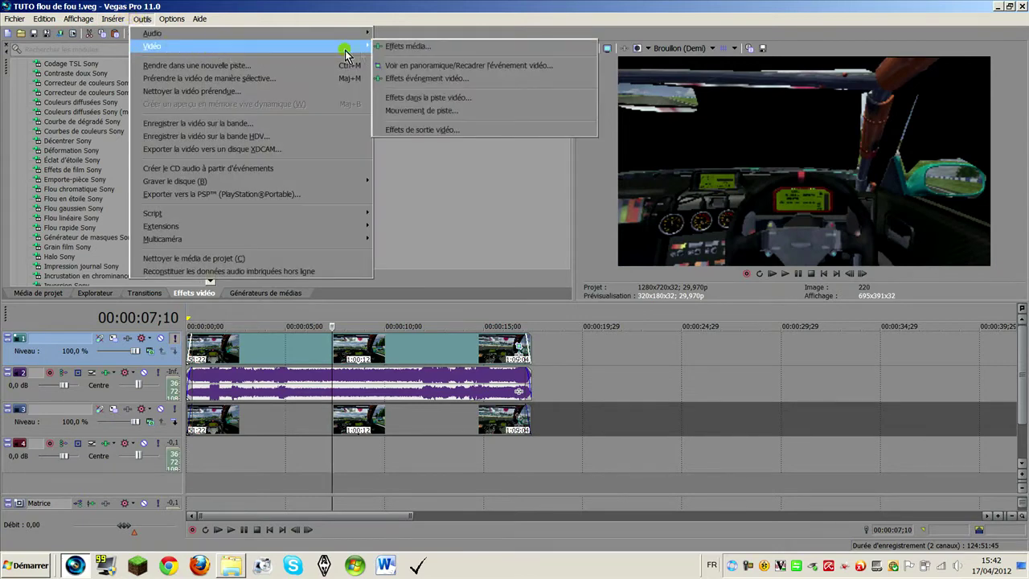
pyautogui.click(401, 53)
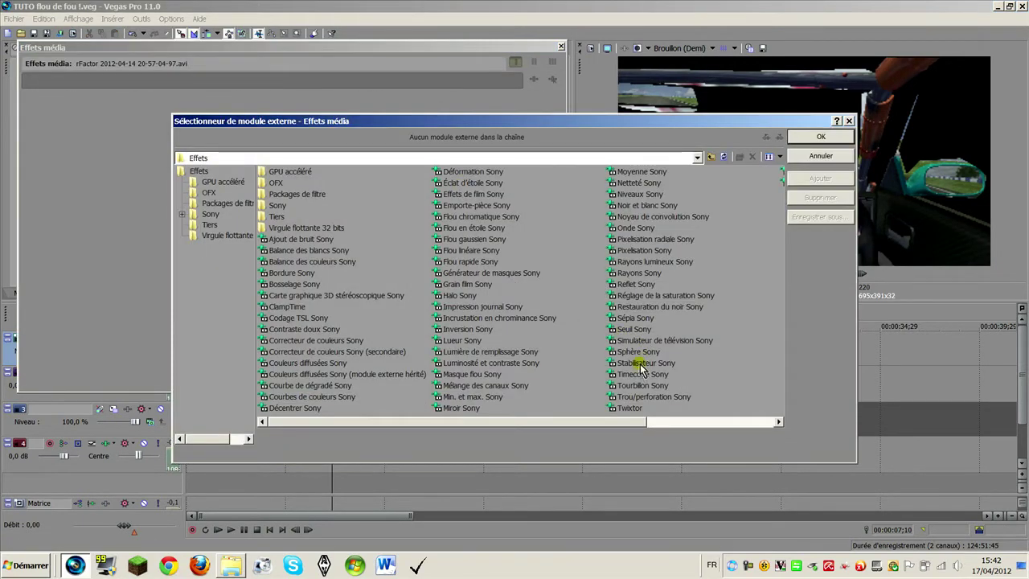
pyautogui.doubleClick(641, 363)
pyautogui.click(820, 136)
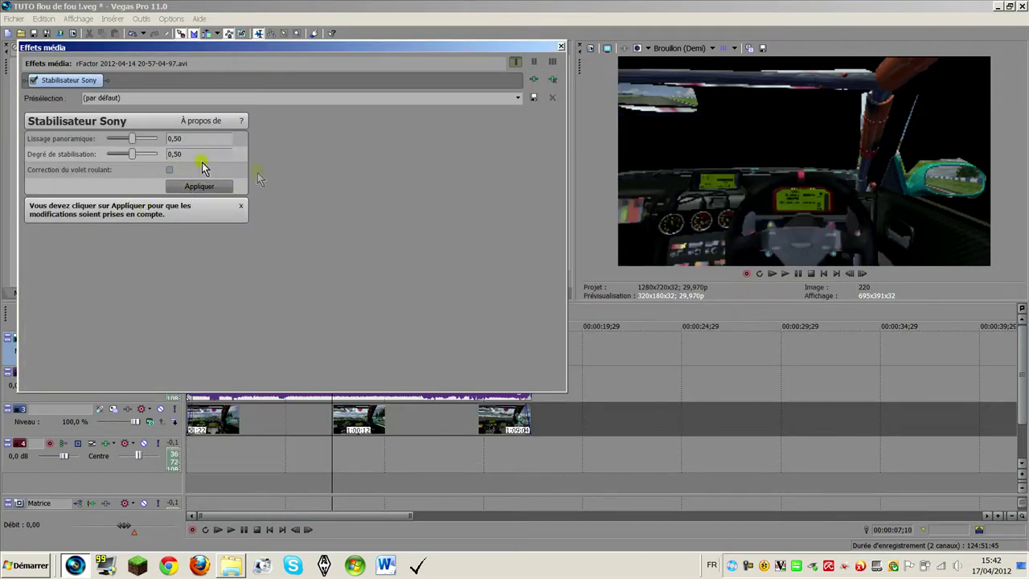
pyautogui.click(34, 81)
pyautogui.moveTo(133, 153); pyautogui.dragTo(148, 152)
pyautogui.click(561, 46)
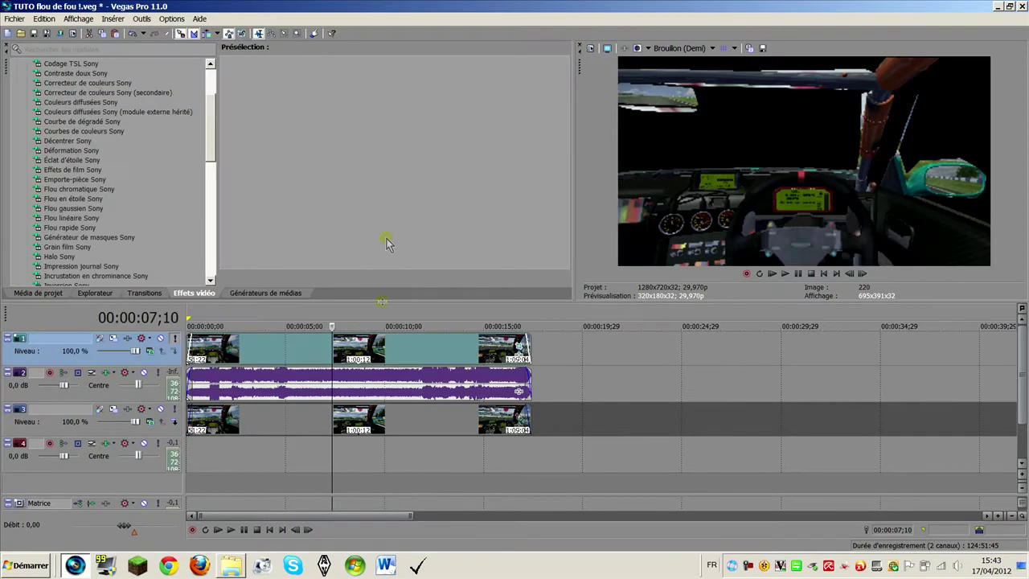
# Add Flou en étoile, Flou gaussien, Flou rapide, Contraste doux and Codage TSL (all Sony) as event effects on the masked clip.
pyautogui.click(216, 353)
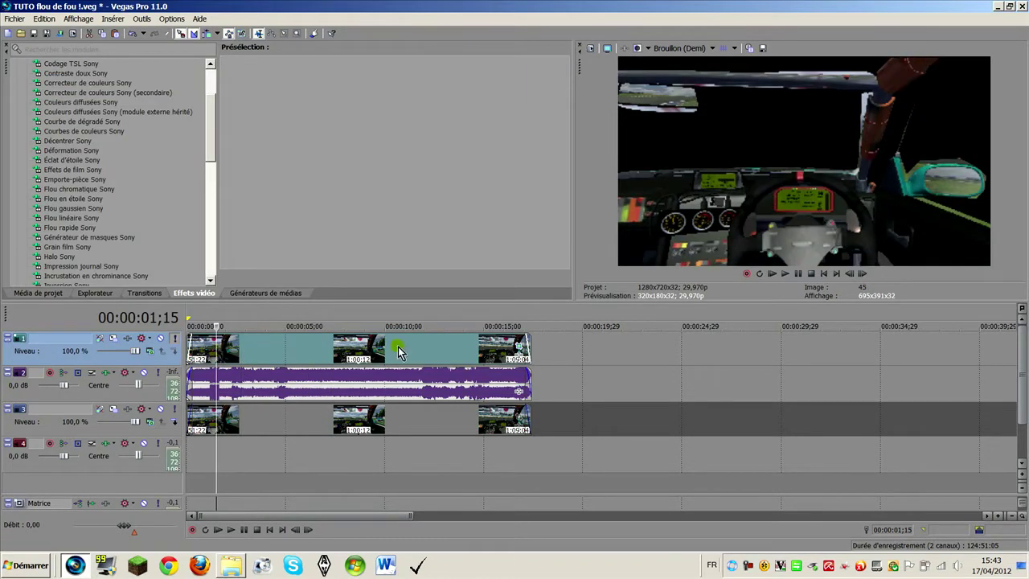
pyautogui.click(518, 346)
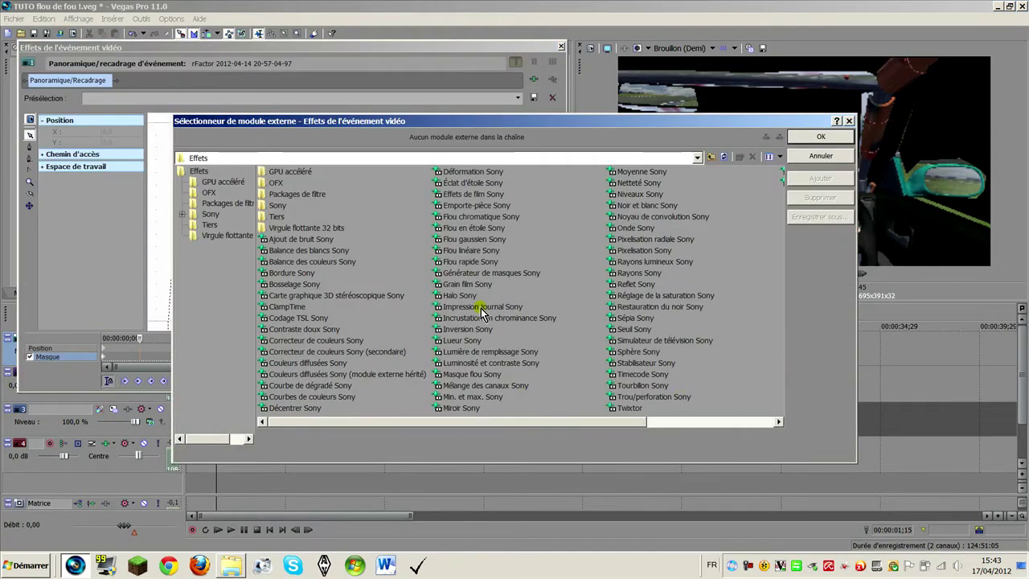
pyautogui.click(480, 230)
pyautogui.doubleClick(480, 229)
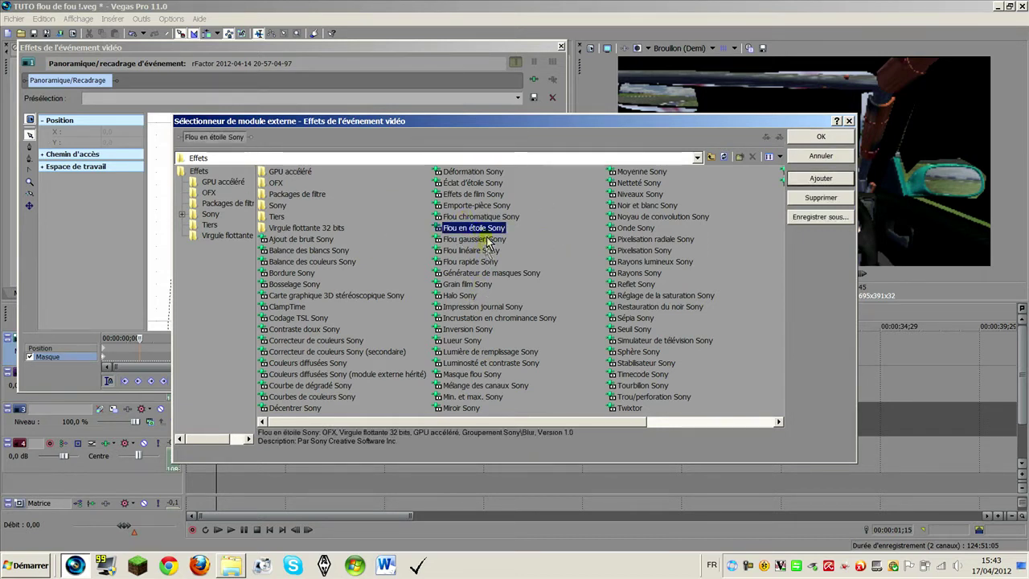
pyautogui.doubleClick(486, 239)
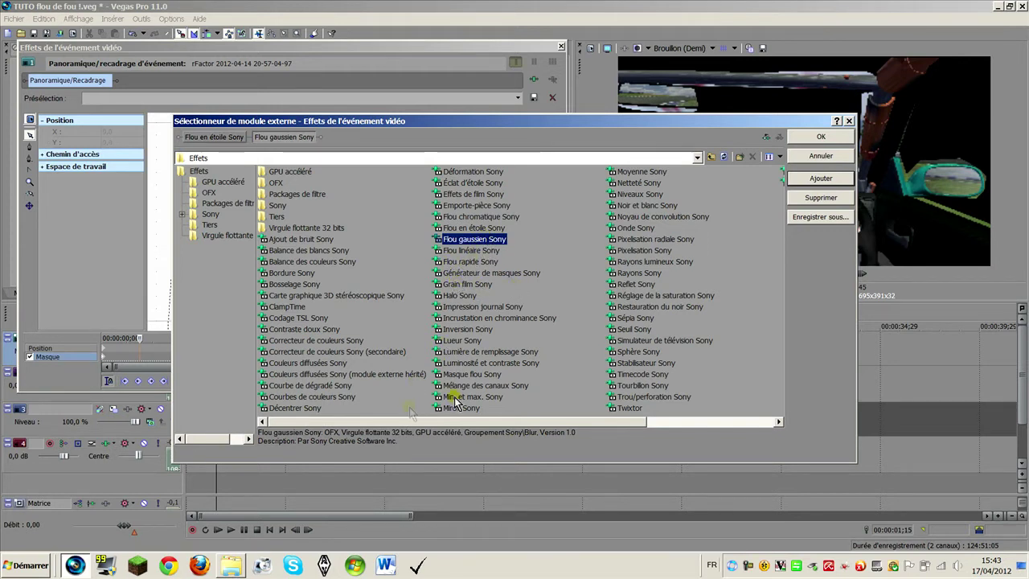
pyautogui.doubleClick(480, 262)
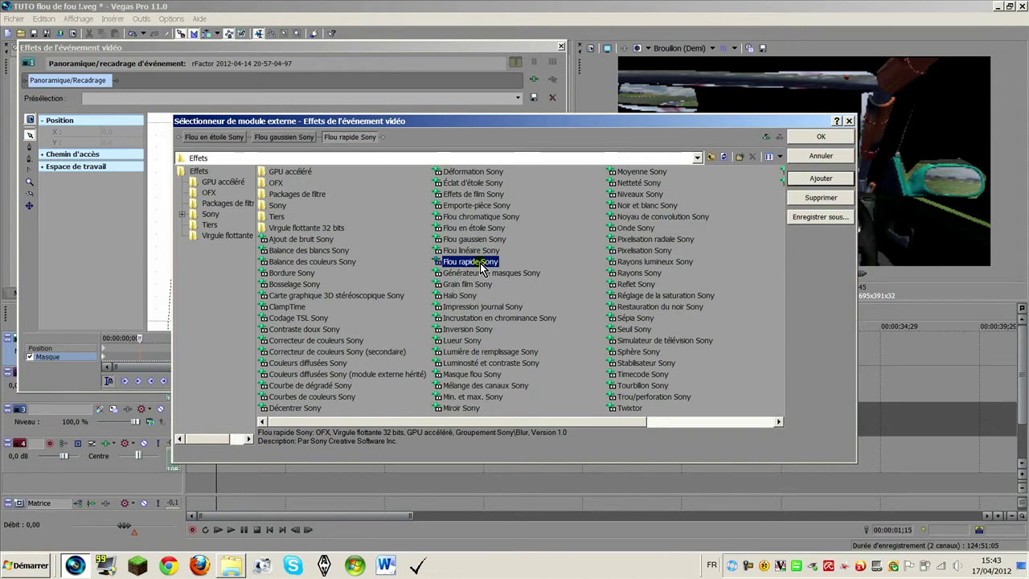
pyautogui.doubleClick(290, 329)
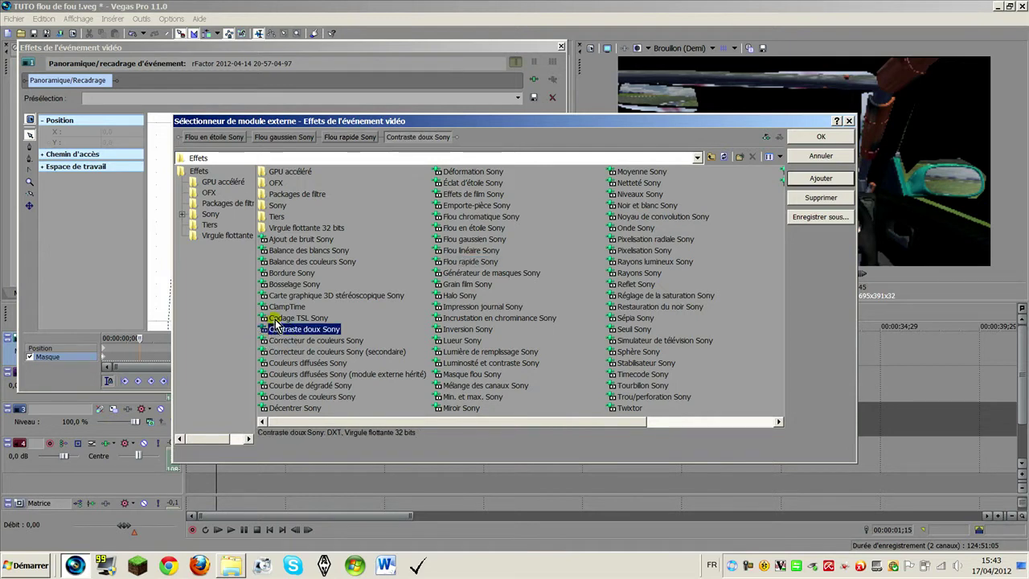
pyautogui.doubleClick(276, 319)
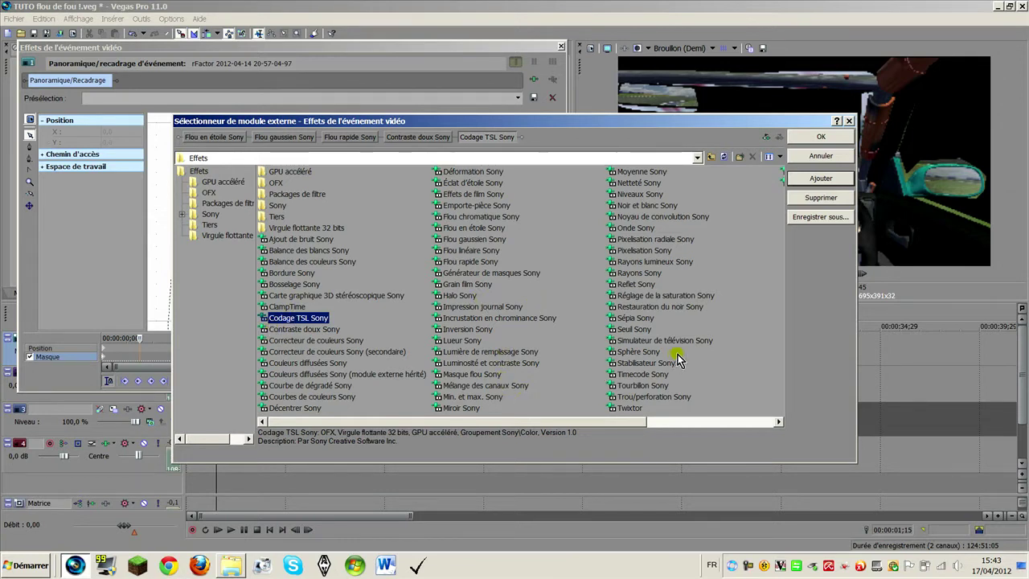
pyautogui.click(816, 139)
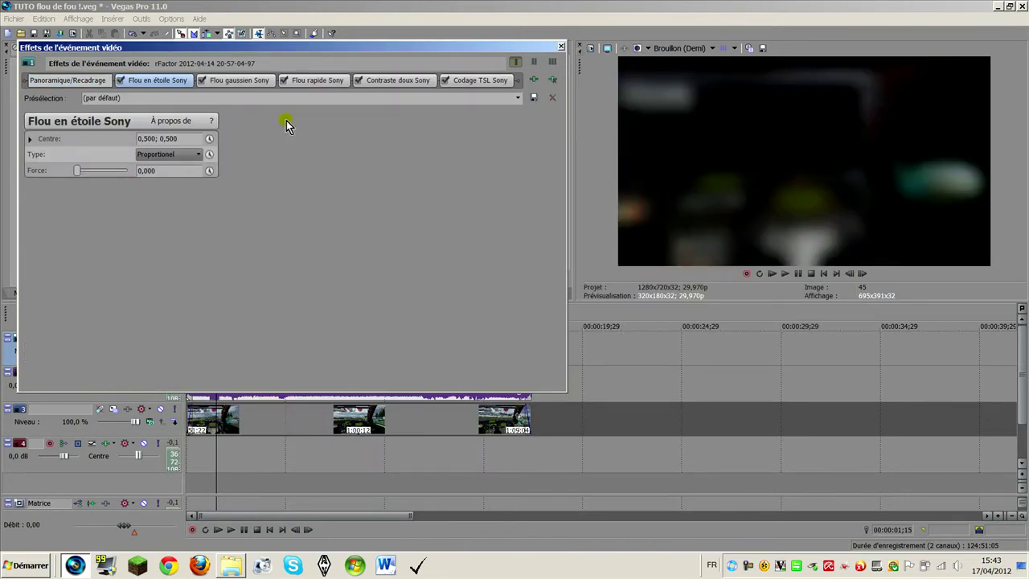
pyautogui.click(560, 46)
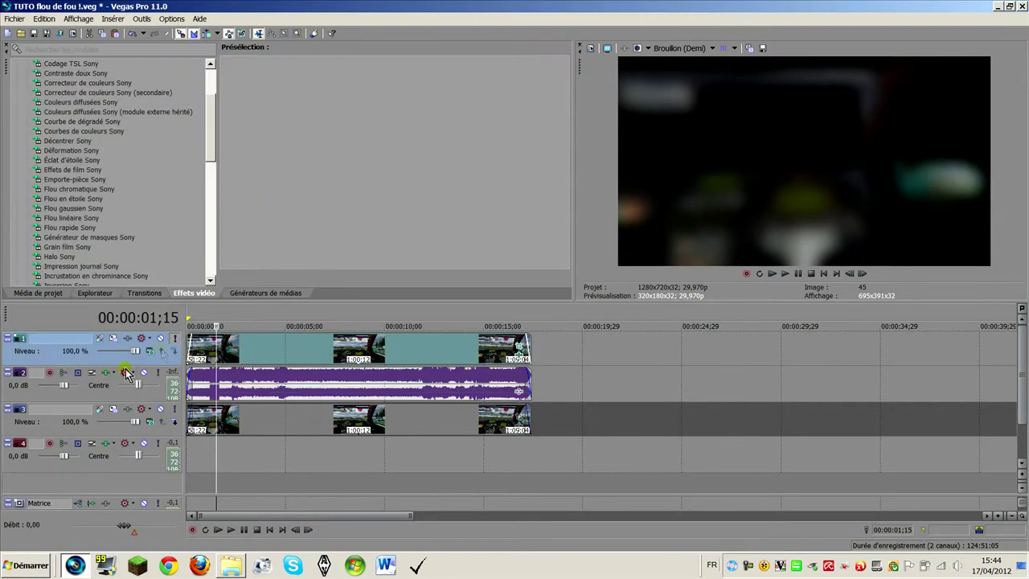
# Turn off solo on the top video track and preview the blurred cockpit over the lower clip from the start.
pyautogui.click(176, 338)
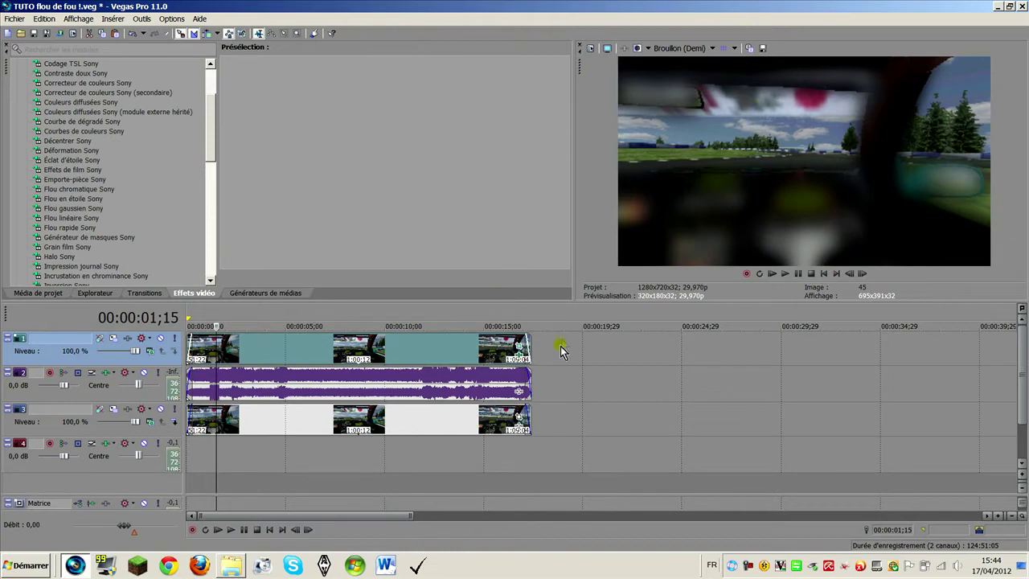
pyautogui.click(520, 348)
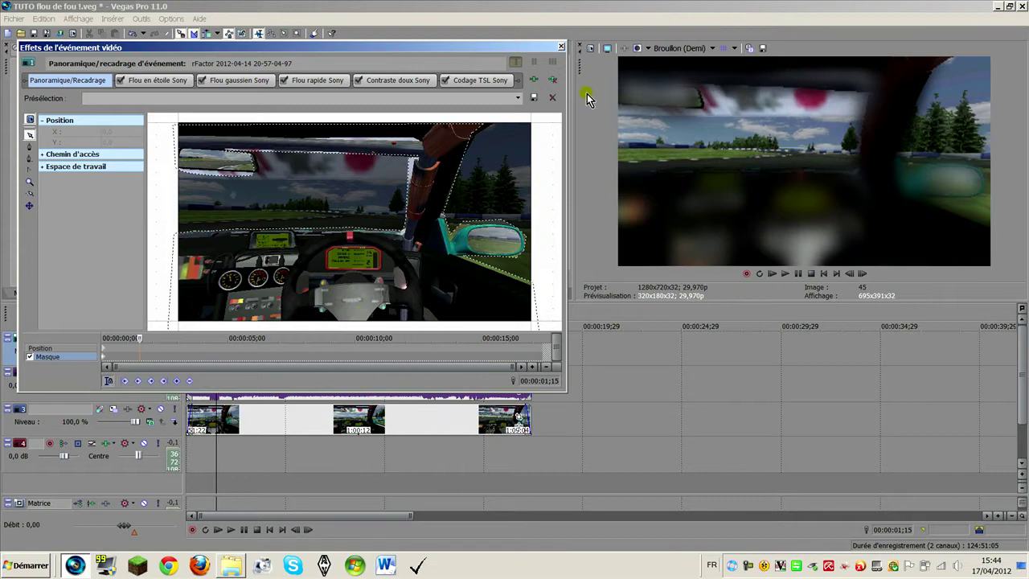
pyautogui.click(561, 46)
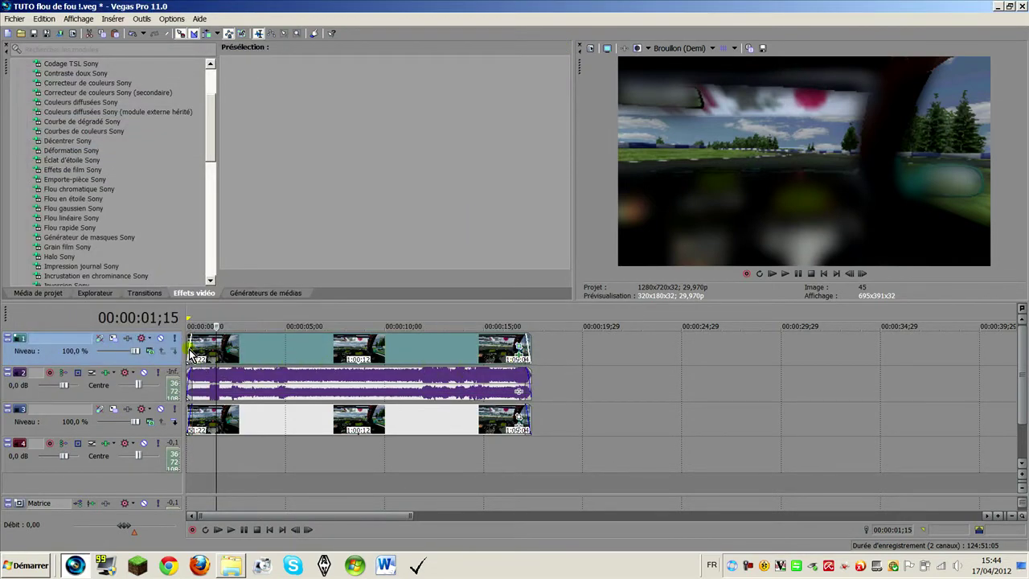
pyautogui.press('Home')
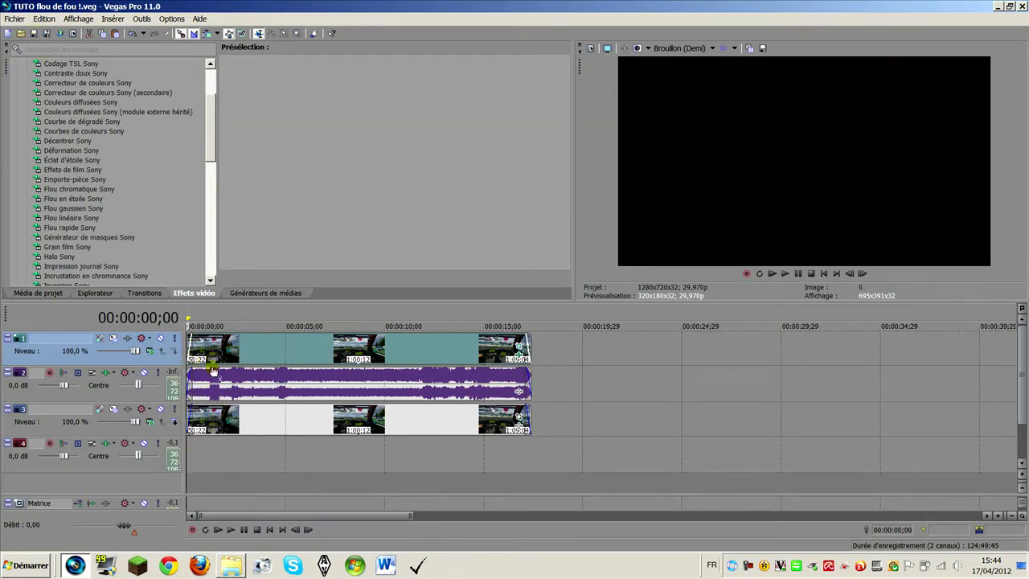
pyautogui.press('space')
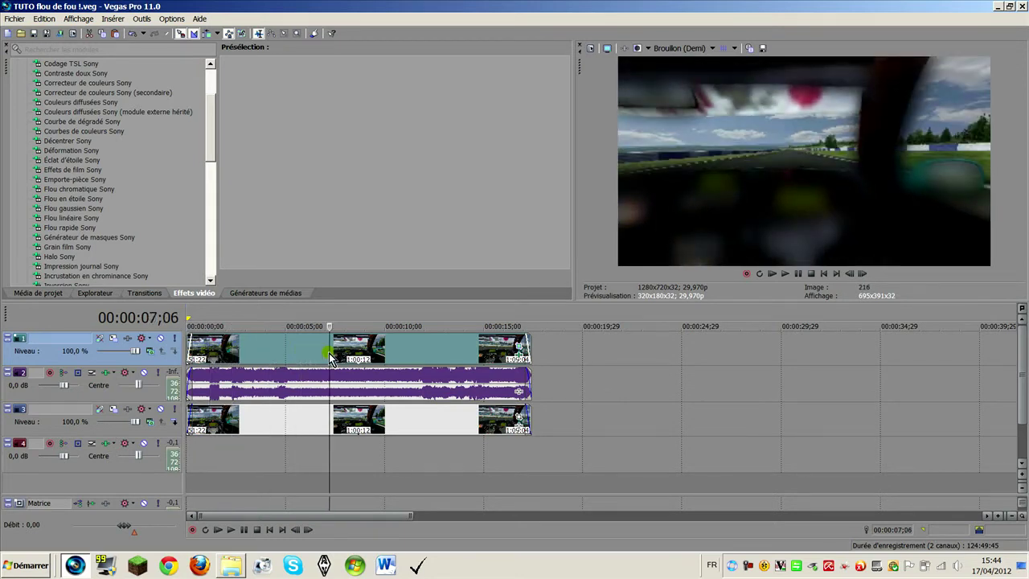
pyautogui.click(409, 352)
pyautogui.click(419, 346)
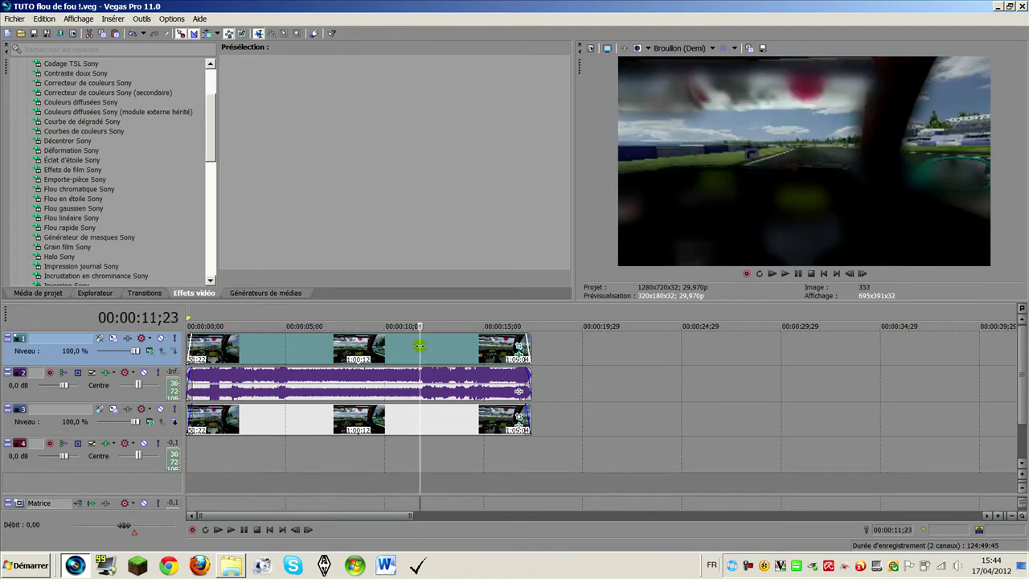
# Examine the audio waveform and the picture around 00:00:11;22, comparing them with the section at 00:00:06;08.
pyautogui.scroll(5, 409, 386)
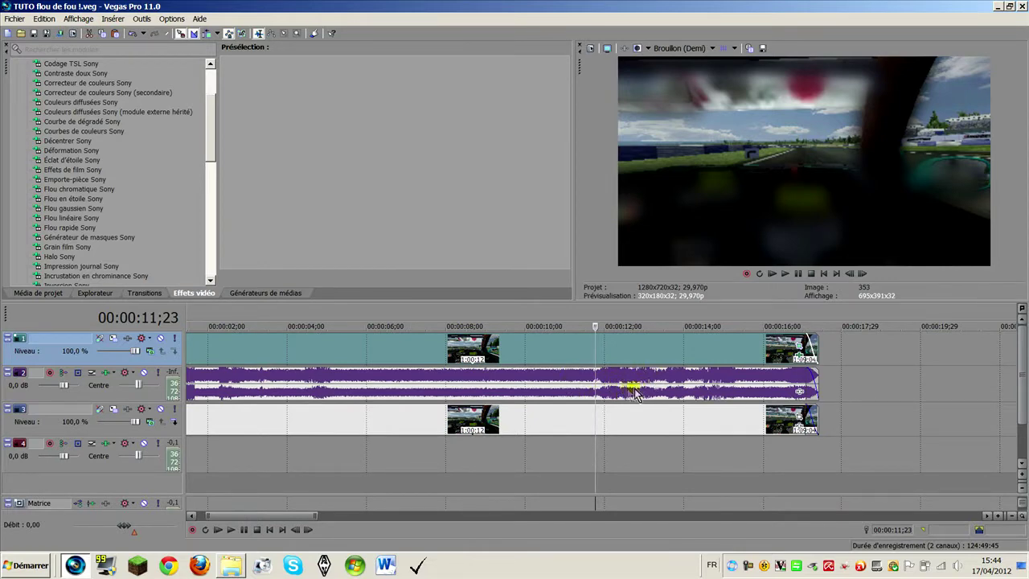
pyautogui.scroll(4, 699, 399)
pyautogui.scroll(2, 697, 395)
pyautogui.click(669, 394)
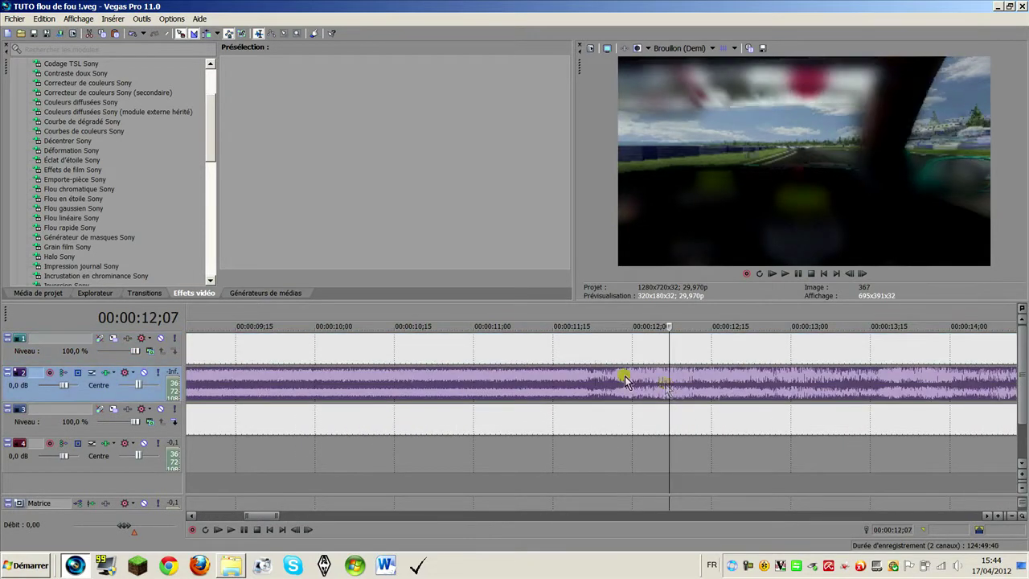
pyautogui.click(584, 380)
pyautogui.scroll(-6, 668, 389)
pyautogui.scroll(2, 643, 391)
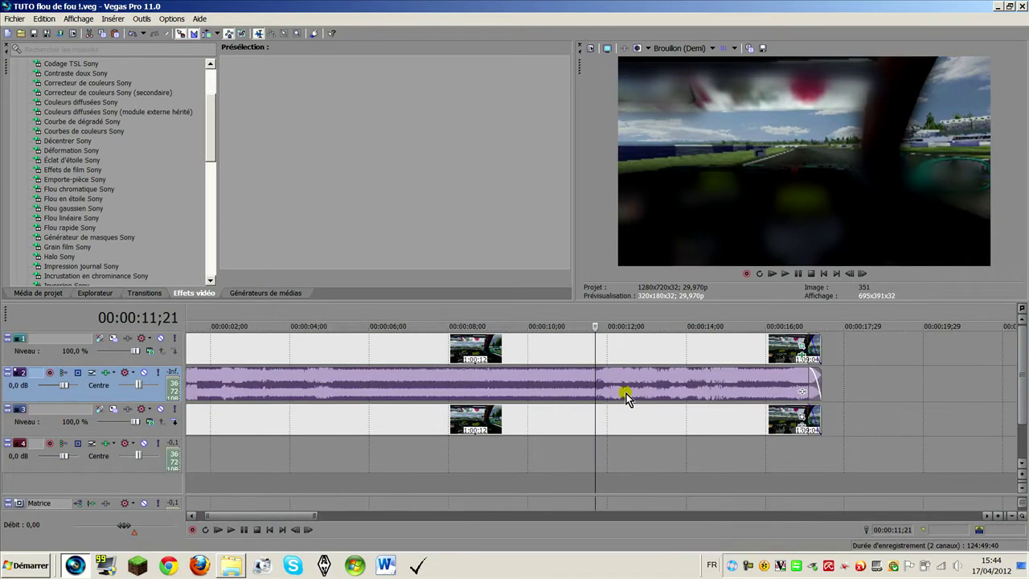
pyautogui.click(380, 387)
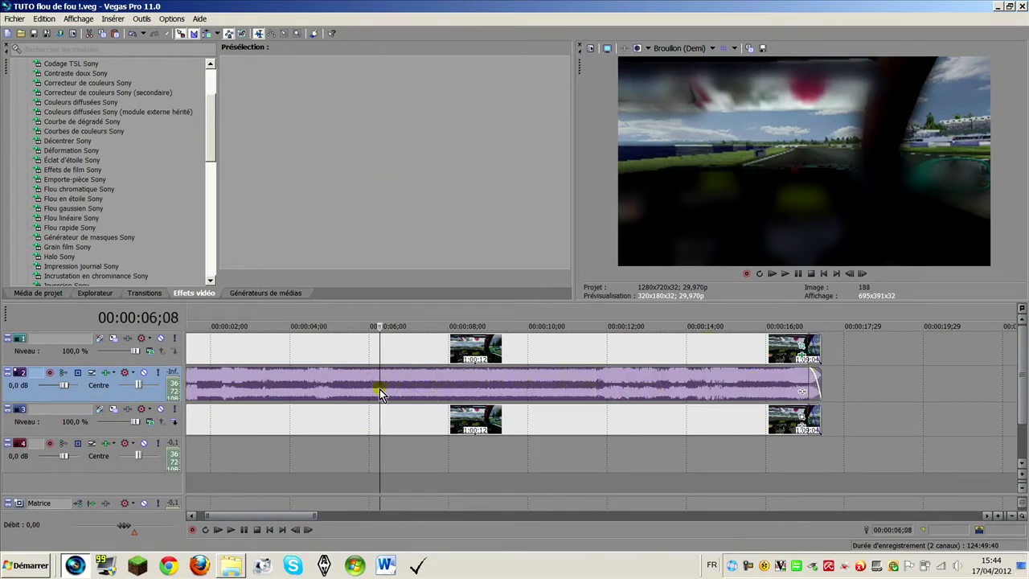
pyautogui.click(595, 378)
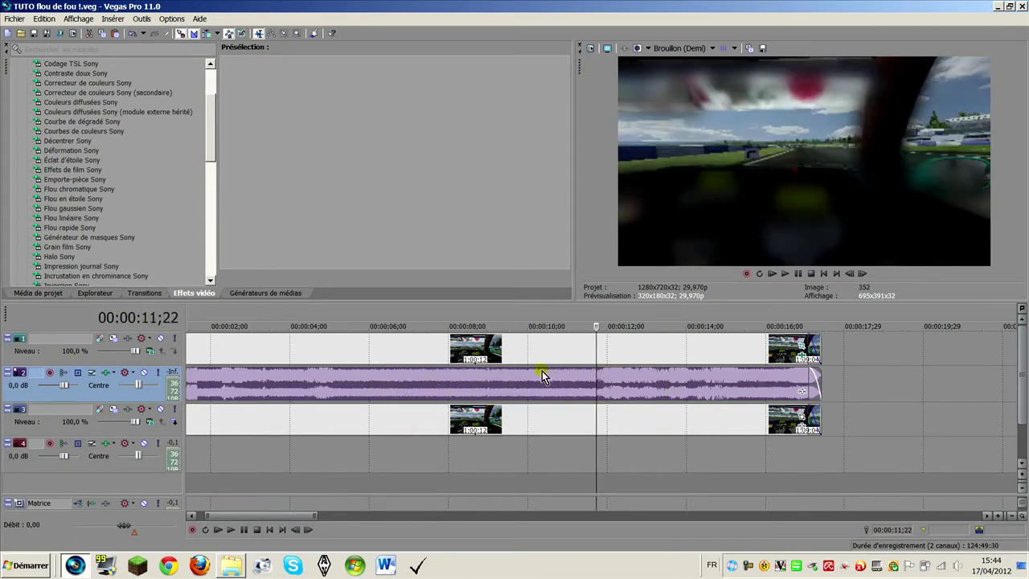
# Split the audio event and the masked top video event at 00:00:11;23.
pyautogui.click(597, 378)
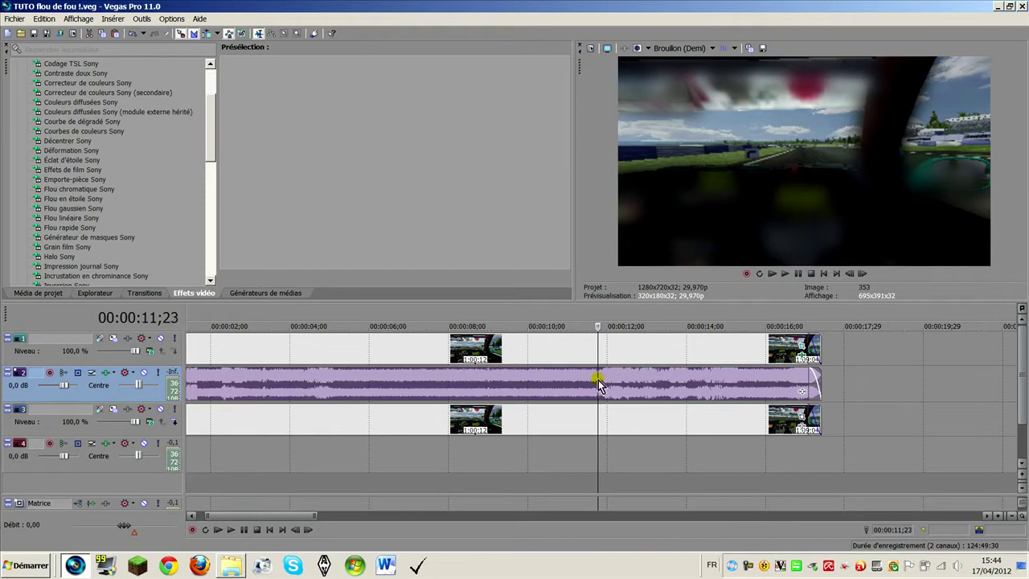
pyautogui.press('s')
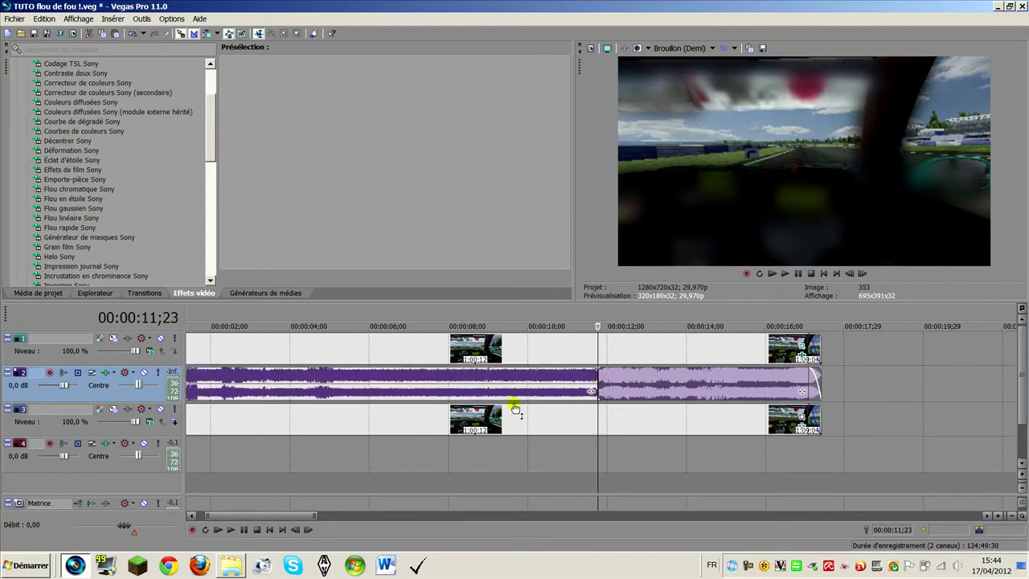
pyautogui.scroll(-4, 538, 378)
pyautogui.click(420, 344)
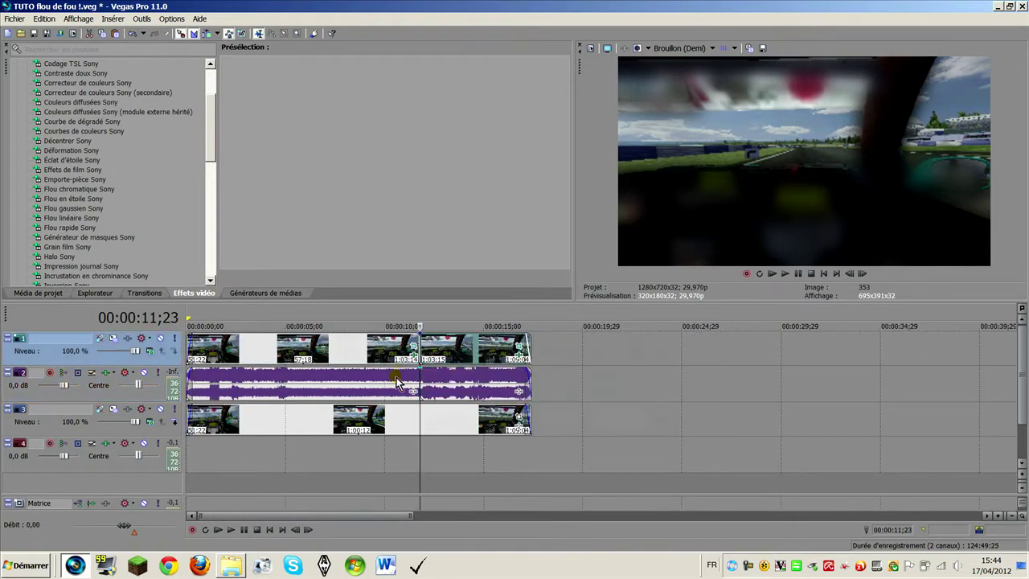
pyautogui.scroll(4, 328, 378)
pyautogui.scroll(-2, 330, 347)
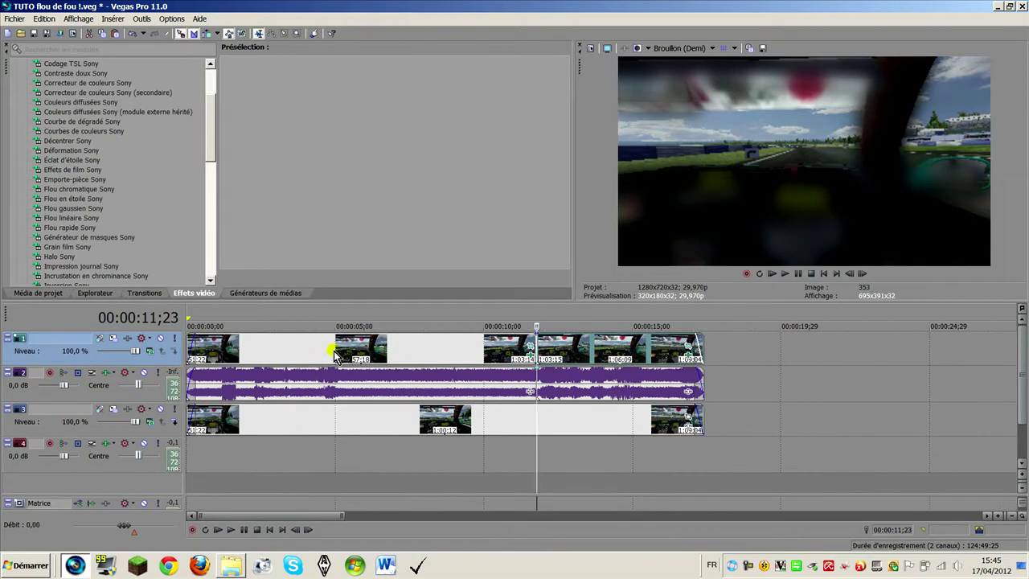
# Examine the two parts of the split top video event at several points, ending at the timeline's start.
pyautogui.click(333, 349)
pyautogui.click(296, 349)
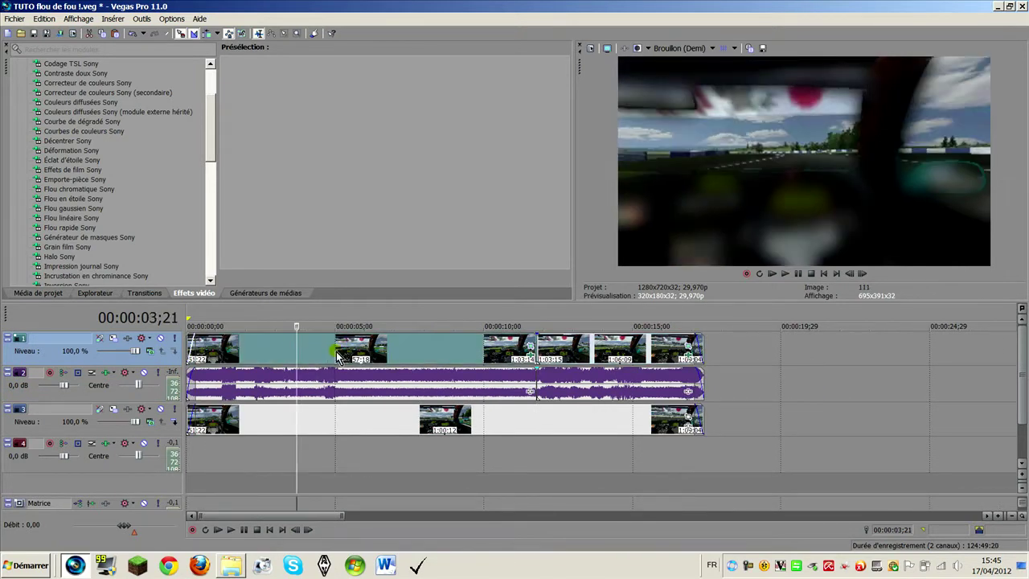
pyautogui.click(335, 347)
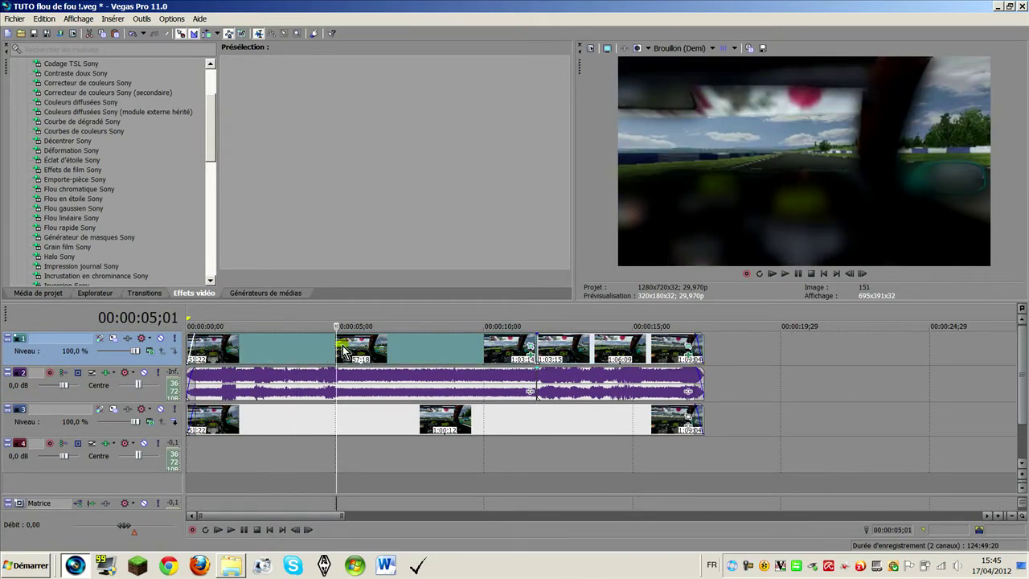
pyautogui.click(342, 349)
pyautogui.click(315, 349)
pyautogui.click(261, 348)
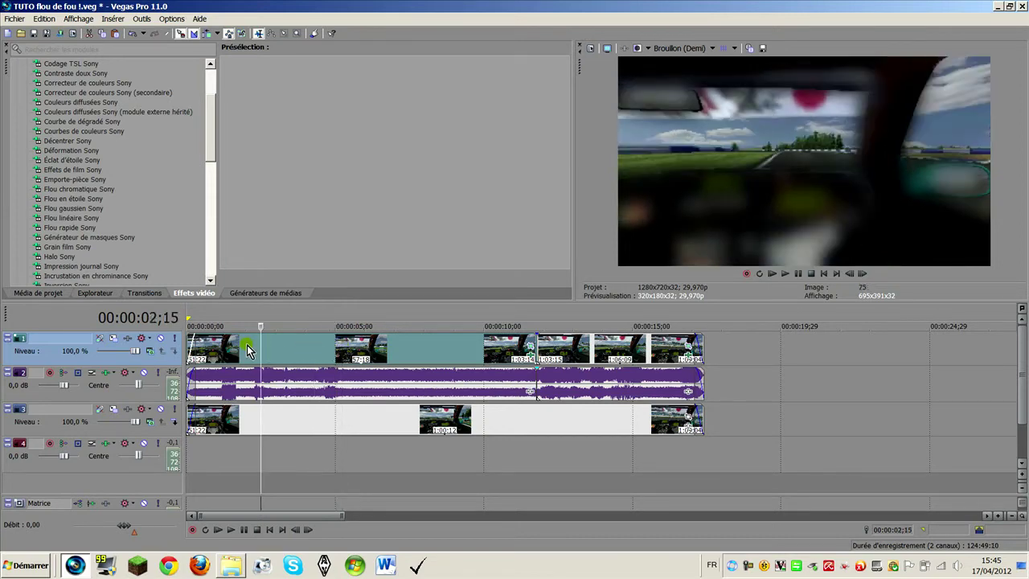
pyautogui.click(554, 348)
pyautogui.click(614, 349)
pyautogui.click(645, 344)
pyautogui.click(254, 361)
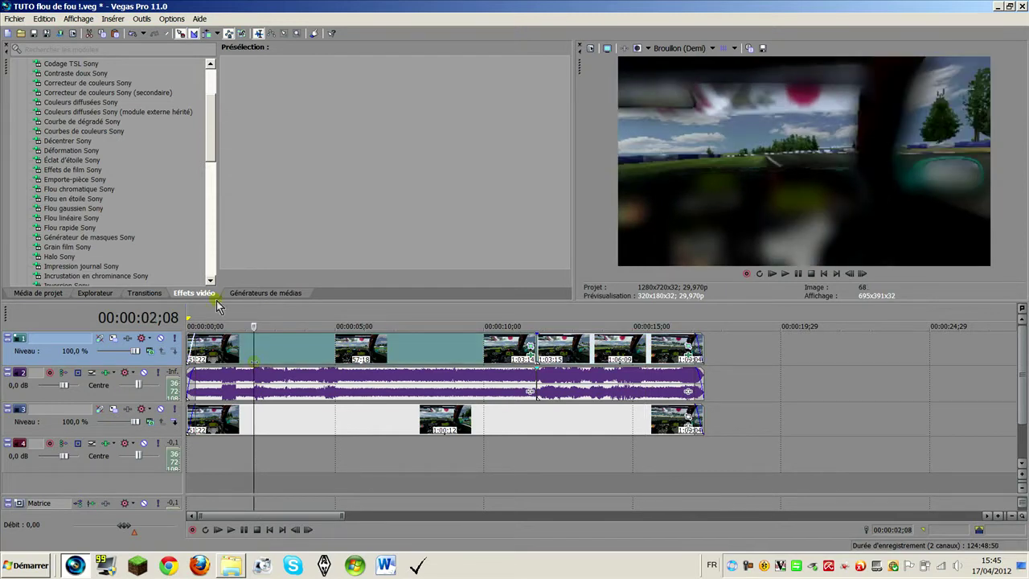
pyautogui.click(189, 352)
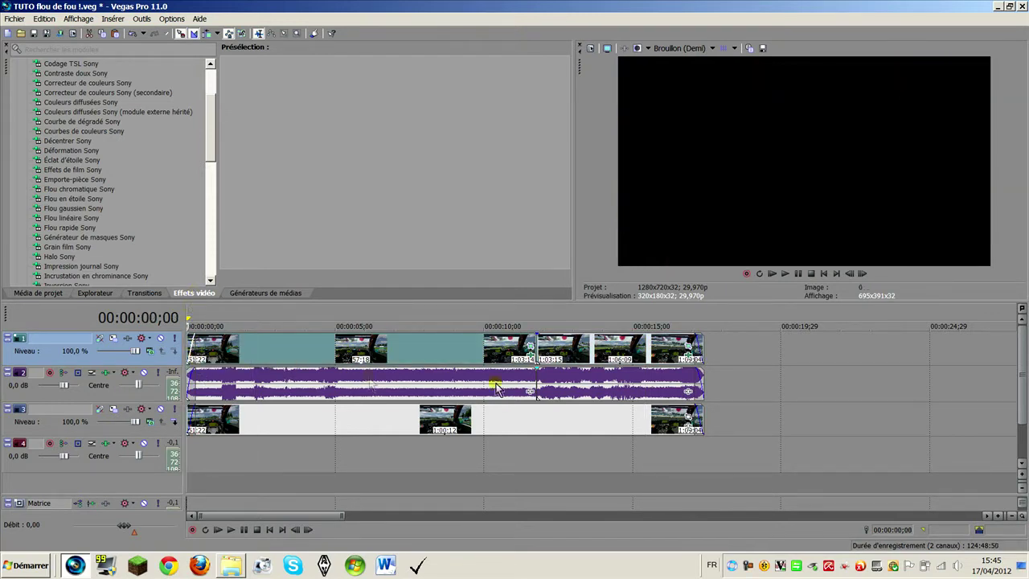
# Remove the starting fade-ins from both video tracks and set the masked clip's Flou gaussien horizontal range to 0.
pyautogui.click(530, 353)
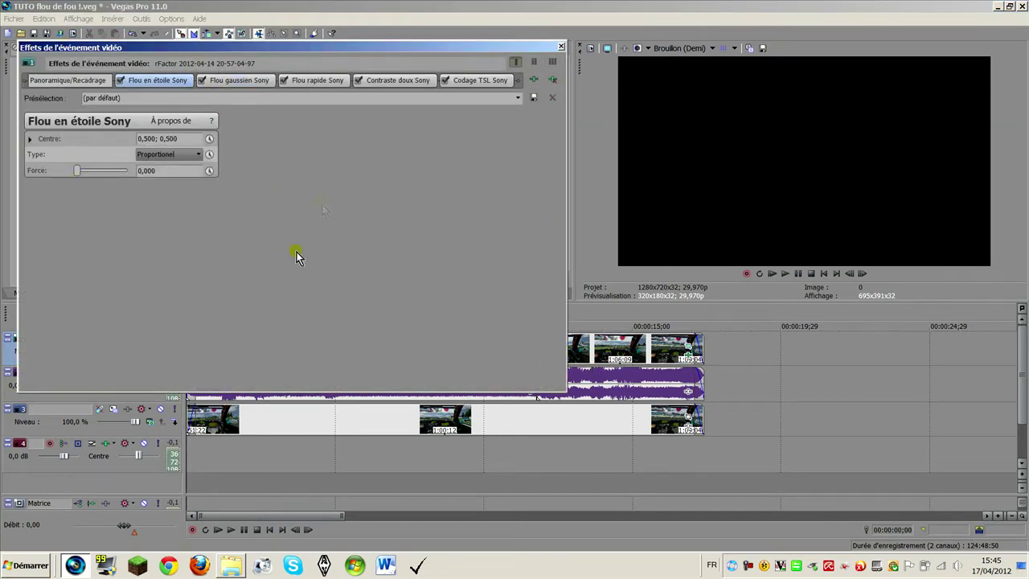
pyautogui.moveTo(286, 48); pyautogui.dragTo(307, 8)
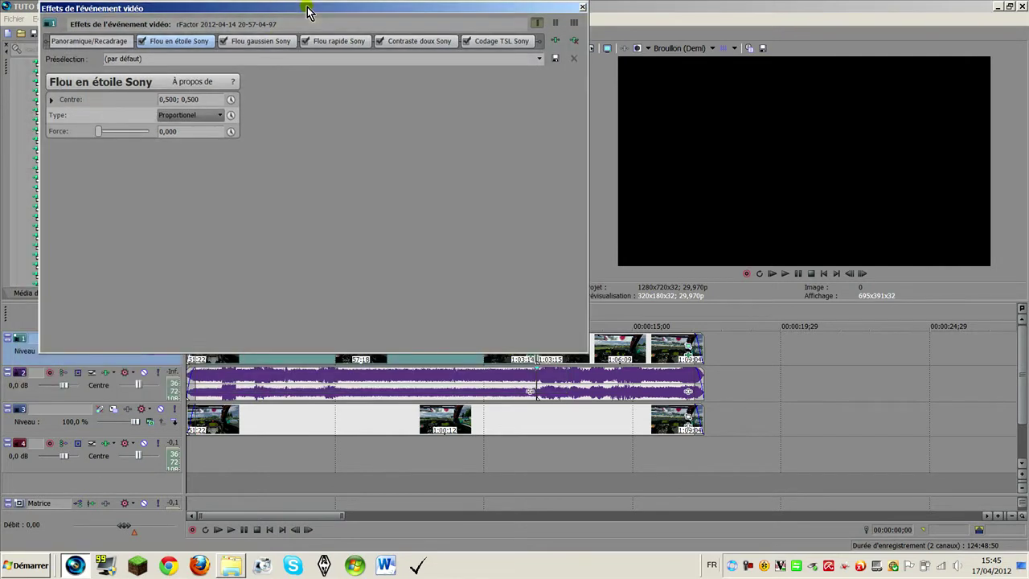
pyautogui.moveTo(193, 360); pyautogui.dragTo(183, 358)
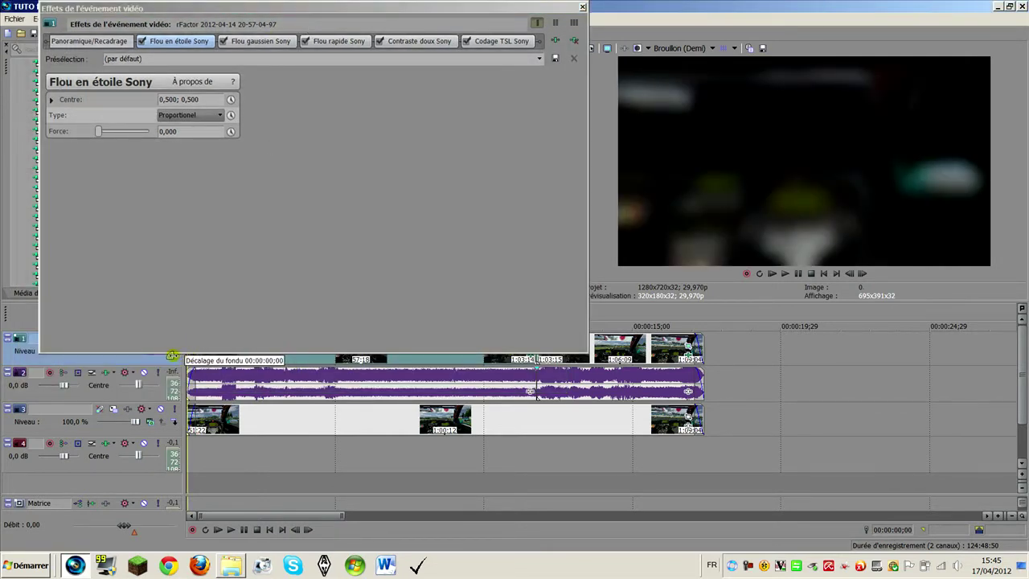
pyautogui.moveTo(191, 404); pyautogui.dragTo(184, 409)
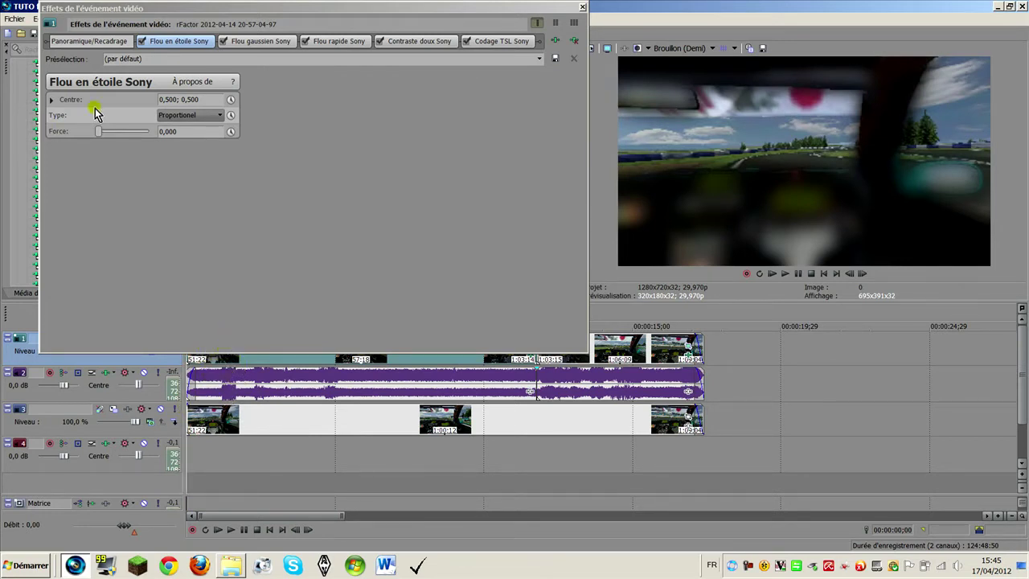
pyautogui.click(237, 42)
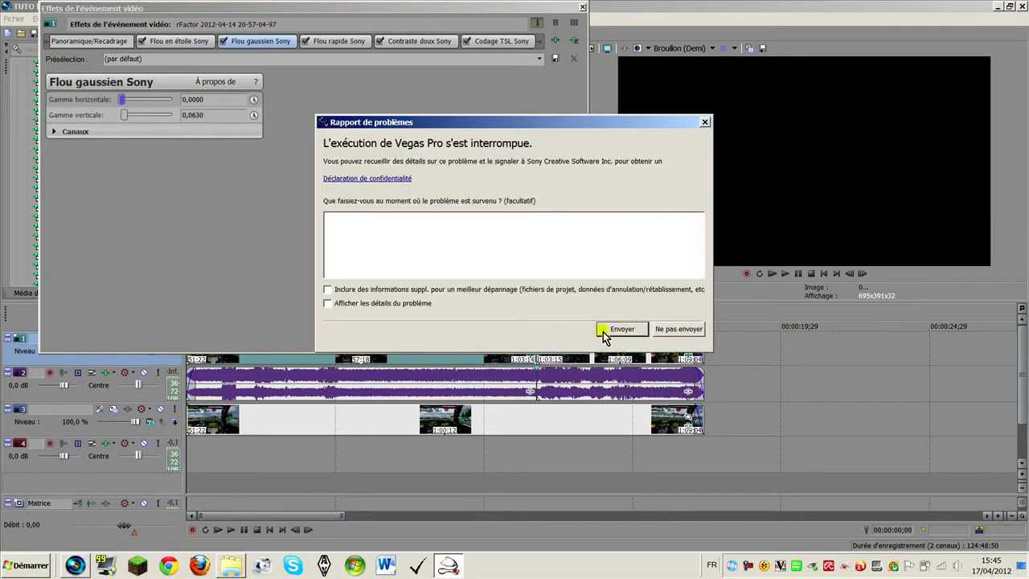
# Send the problem report, relaunch Vegas Pro and restore the automatically saved project.
pyautogui.click(614, 333)
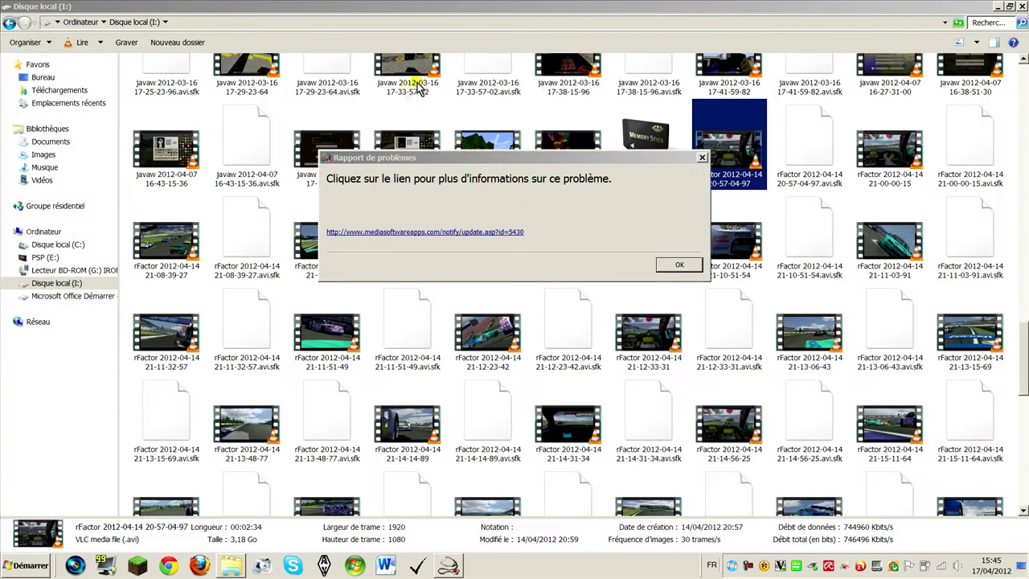
pyautogui.click(679, 265)
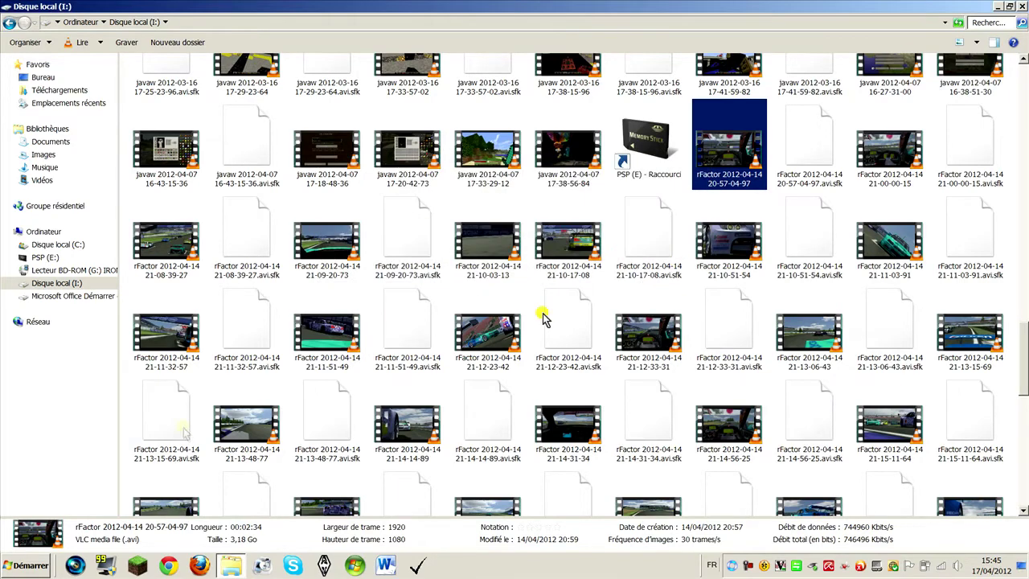
pyautogui.click(75, 565)
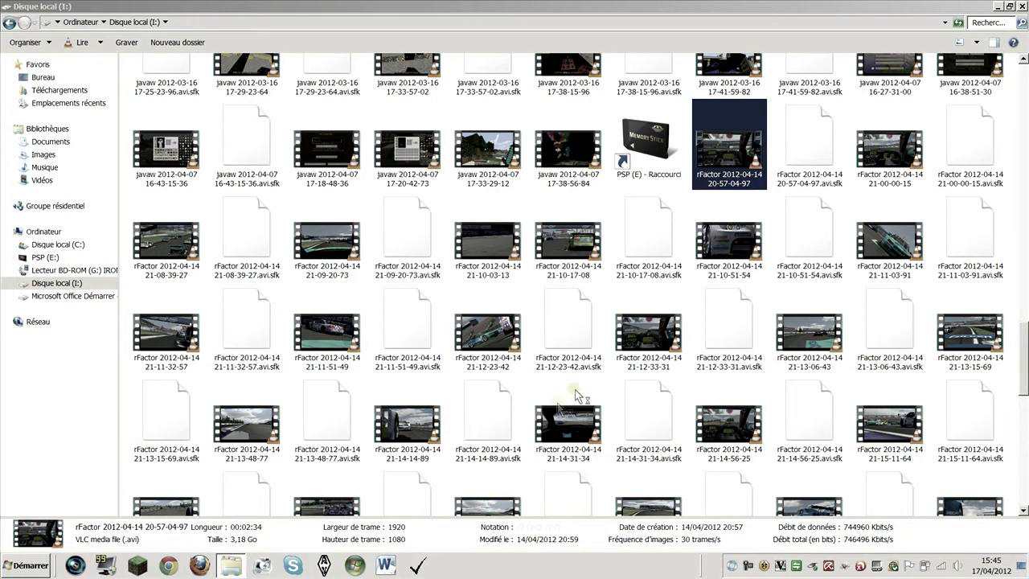
pyautogui.click(996, 7)
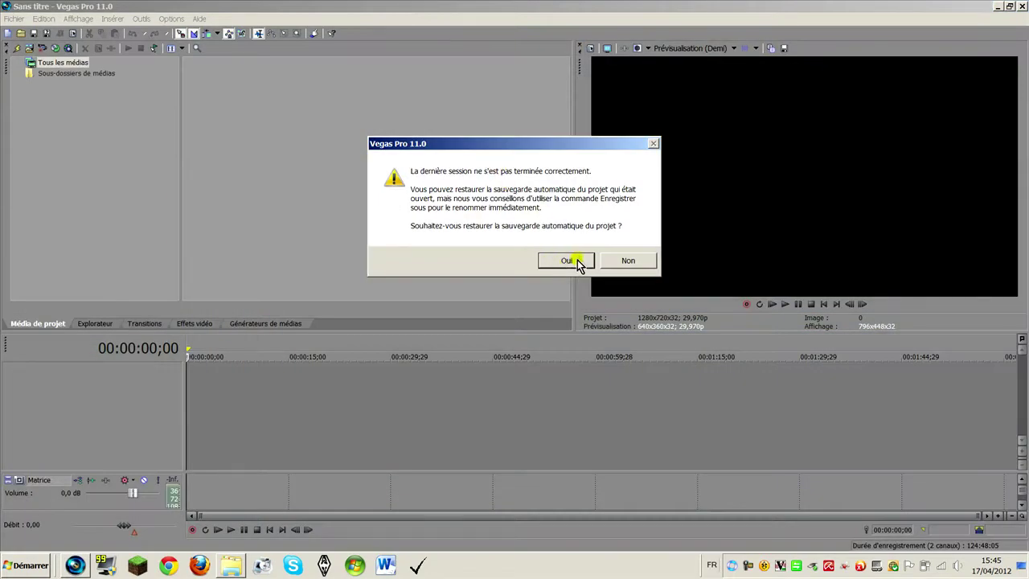
pyautogui.click(570, 260)
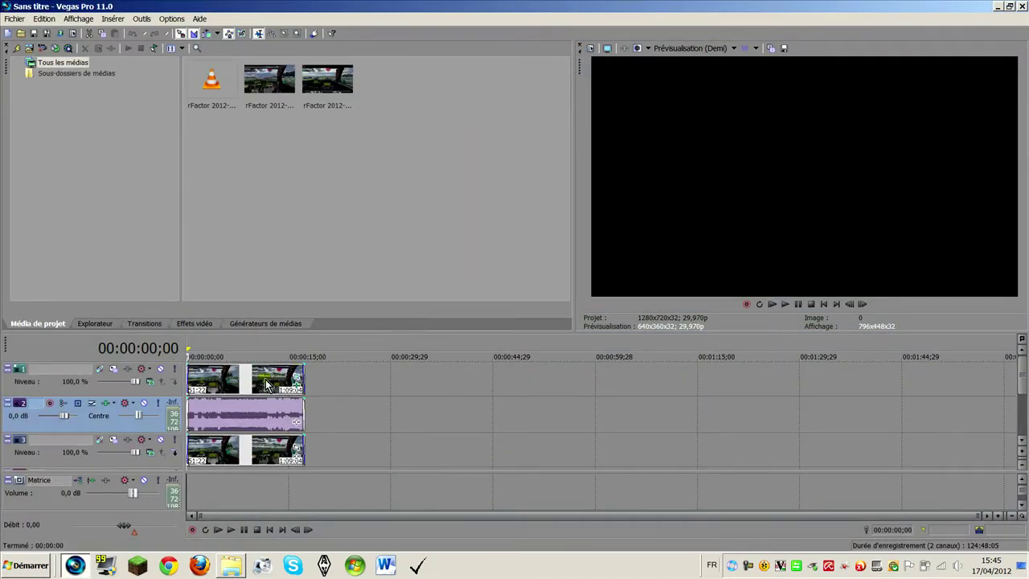
# Remove the fade-ins at the start of the top and lower video clips.
pyautogui.click(251, 379)
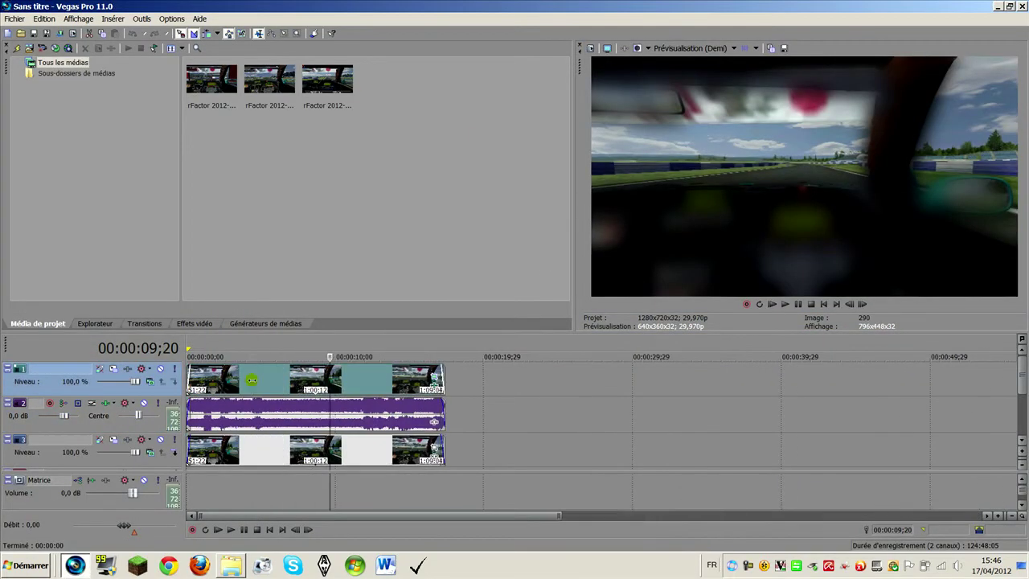
pyautogui.click(429, 386)
pyautogui.click(434, 388)
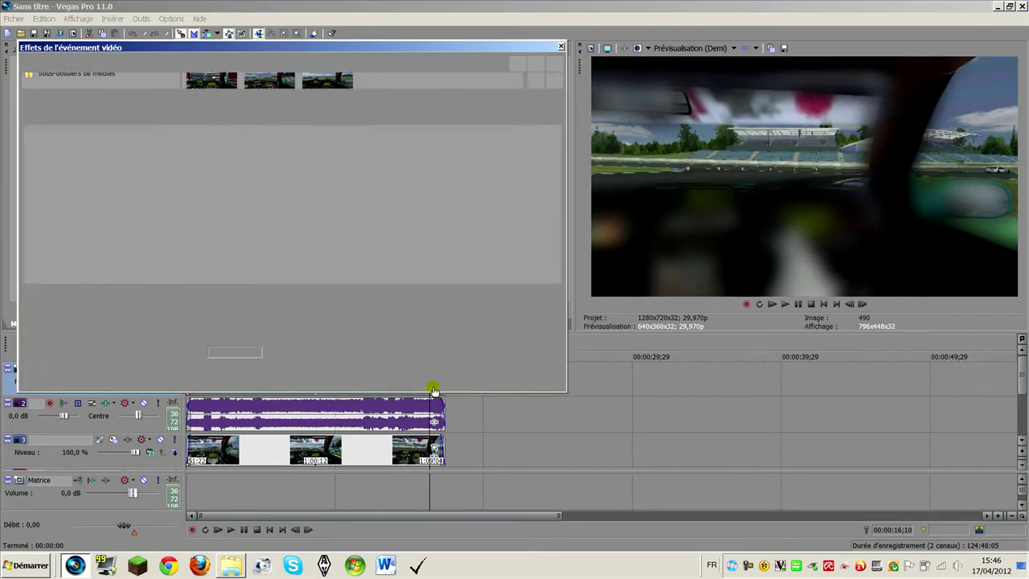
pyautogui.click(561, 47)
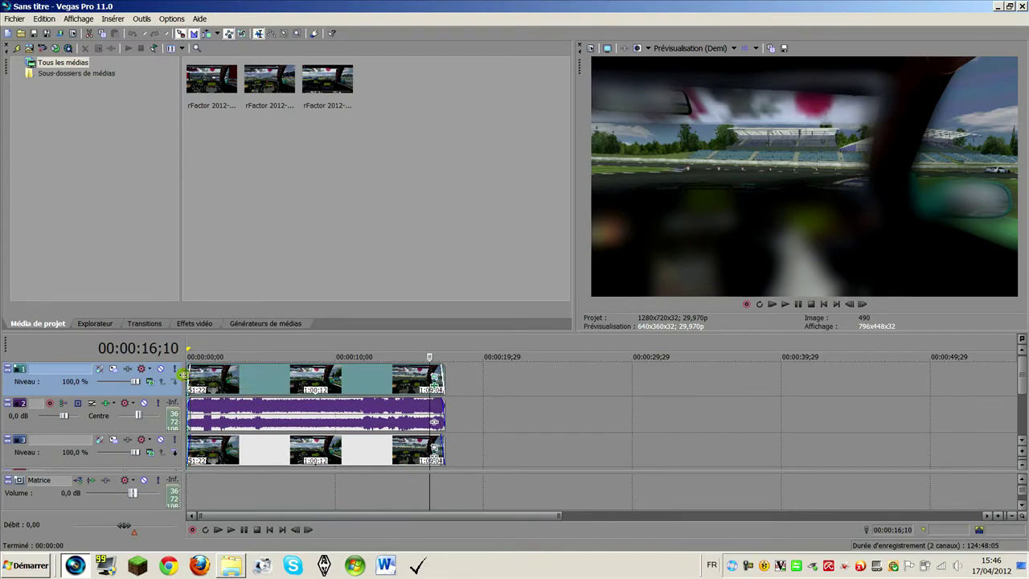
pyautogui.moveTo(188, 368); pyautogui.dragTo(179, 368)
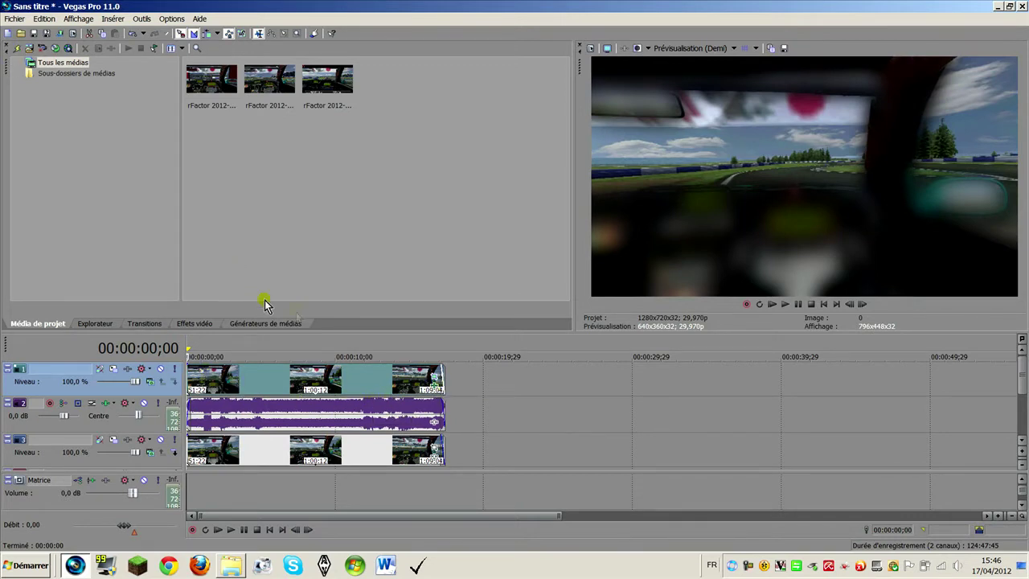
# Set the masked clip's Flou gaussien horizontal and vertical ranges and Flou rapide's Degré de mélange to 0.
pyautogui.click(433, 379)
pyautogui.click(233, 82)
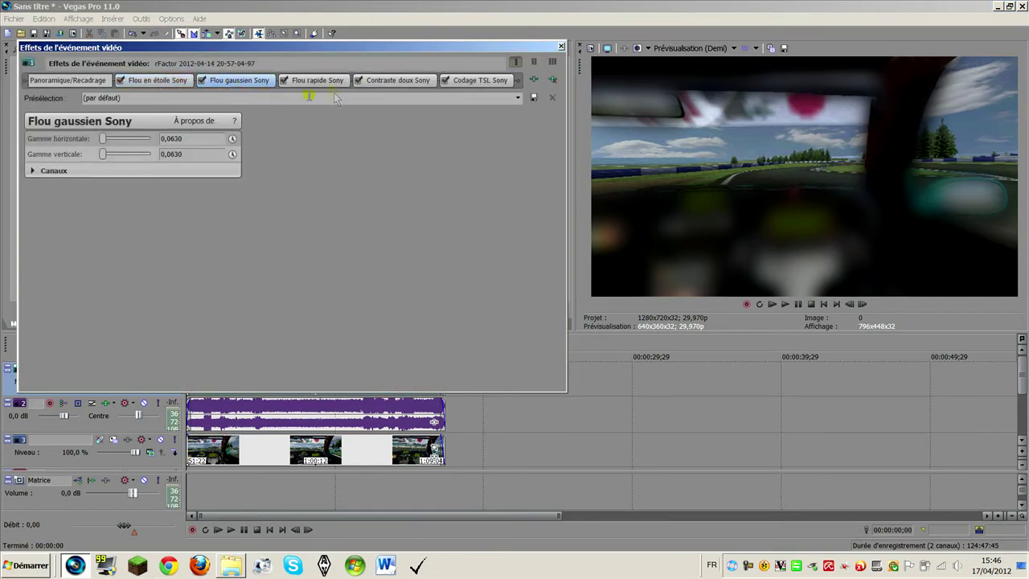
pyautogui.moveTo(102, 138); pyautogui.dragTo(95, 158)
pyautogui.click(306, 83)
# Set the Contraste, Diffusion and Plage d'étirement values of Contraste doux to 0.
pyautogui.click(401, 87)
pyautogui.moveTo(173, 176); pyautogui.dragTo(94, 179)
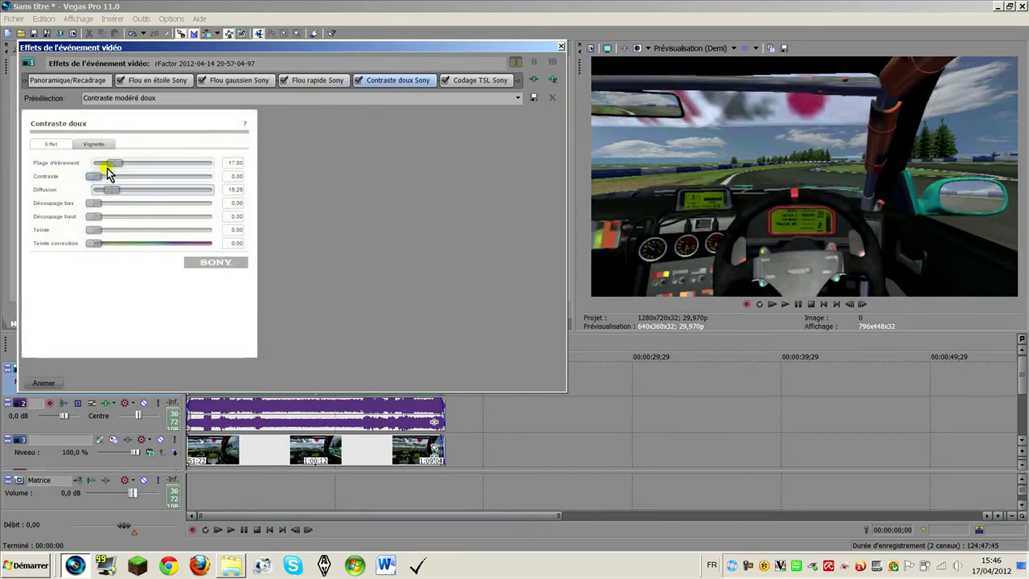
pyautogui.moveTo(112, 190); pyautogui.dragTo(72, 162)
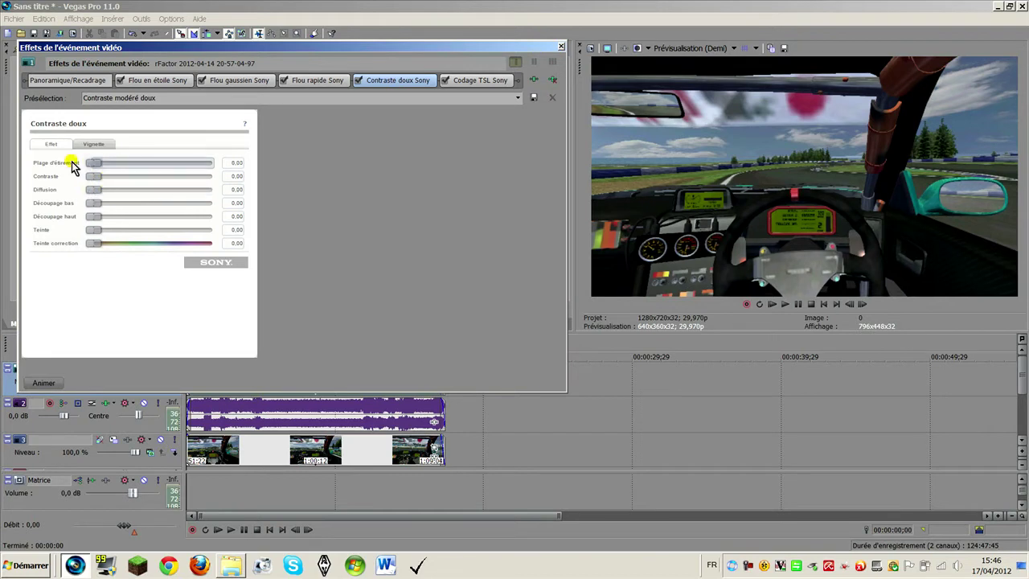
# Check the zeroed effects in the chain and enable keyframe animation for Flou en étoile's Force at 00:00:00;00.
pyautogui.click(471, 80)
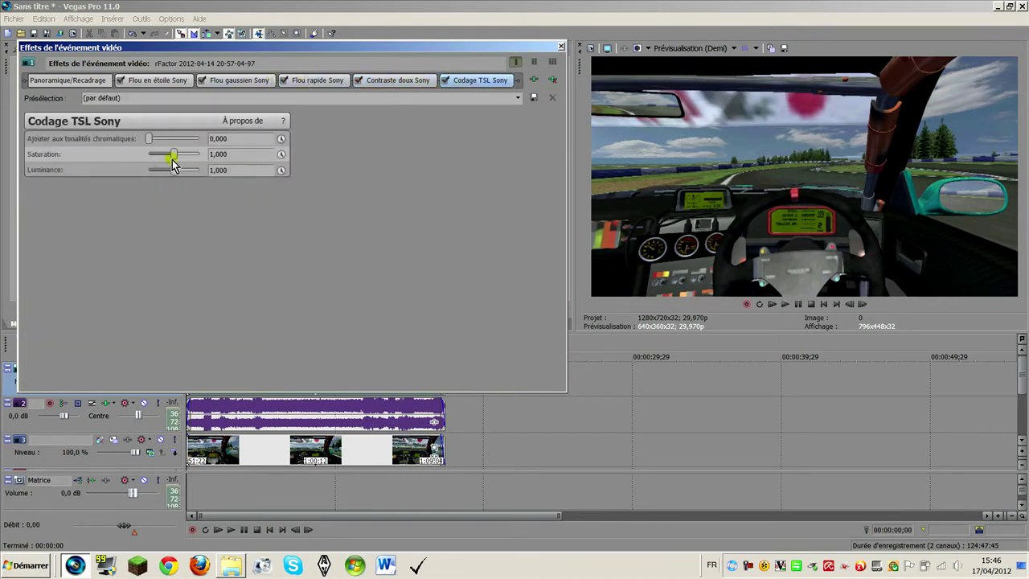
pyautogui.click(399, 84)
pyautogui.click(331, 81)
pyautogui.click(243, 80)
pyautogui.click(175, 83)
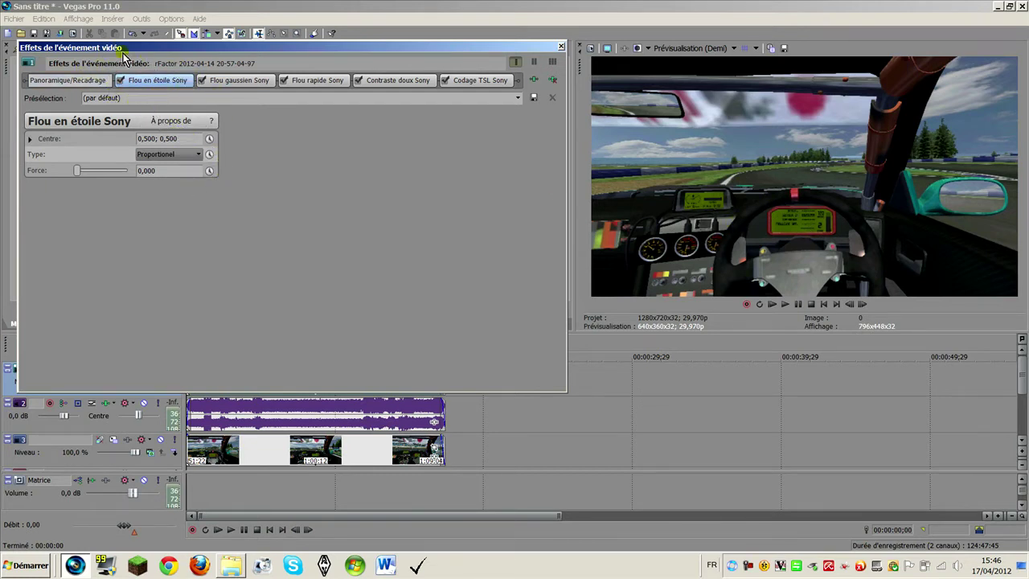
pyautogui.click(208, 171)
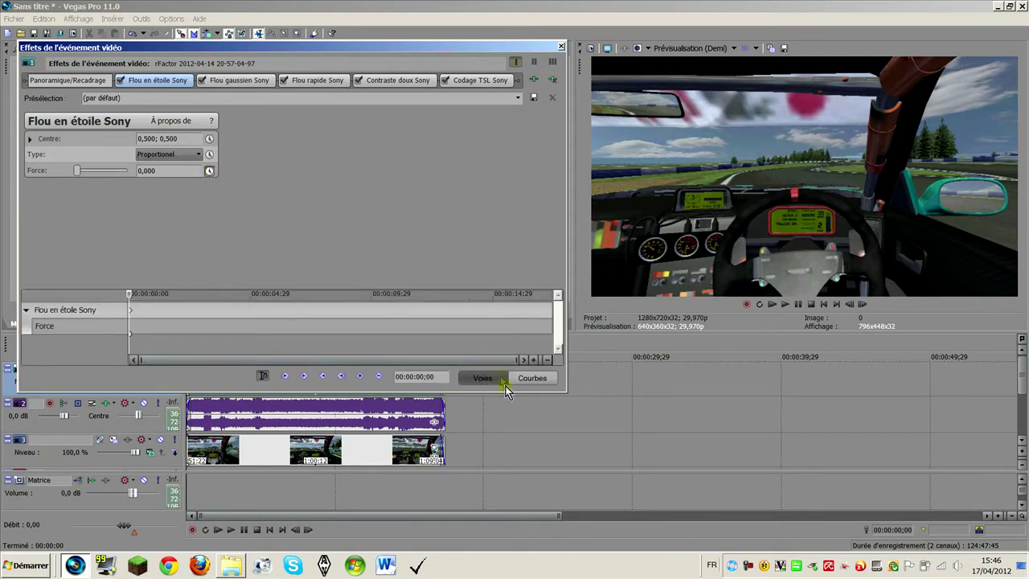
# Review the settings and animatable parameters of each effect in the masked clip's chain, returning to Flou en étoile.
pyautogui.click(228, 80)
pyautogui.click(315, 80)
pyautogui.click(399, 81)
pyautogui.click(471, 84)
pyautogui.click(168, 80)
pyautogui.click(236, 82)
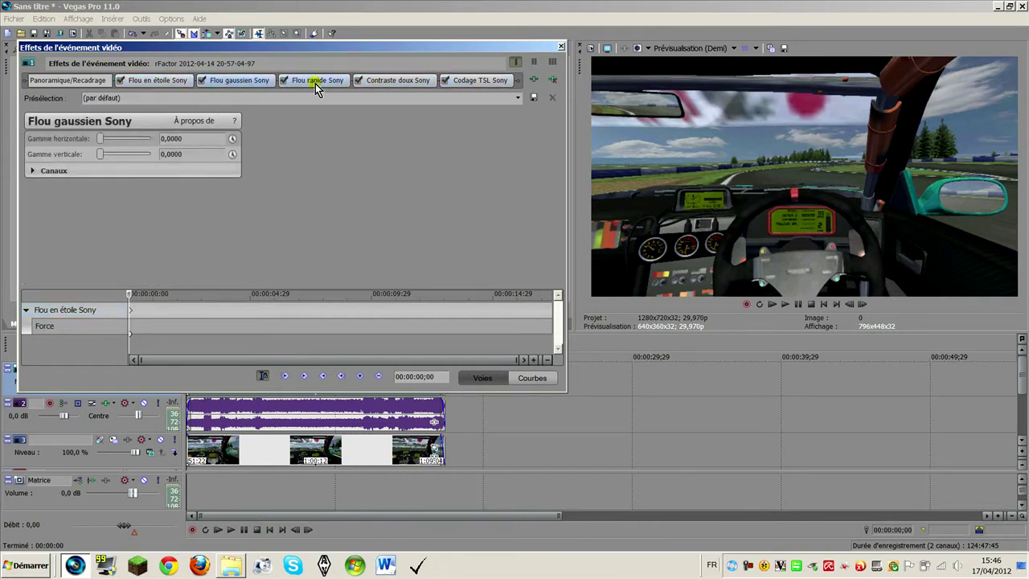
pyautogui.click(317, 81)
pyautogui.click(394, 80)
pyautogui.click(172, 81)
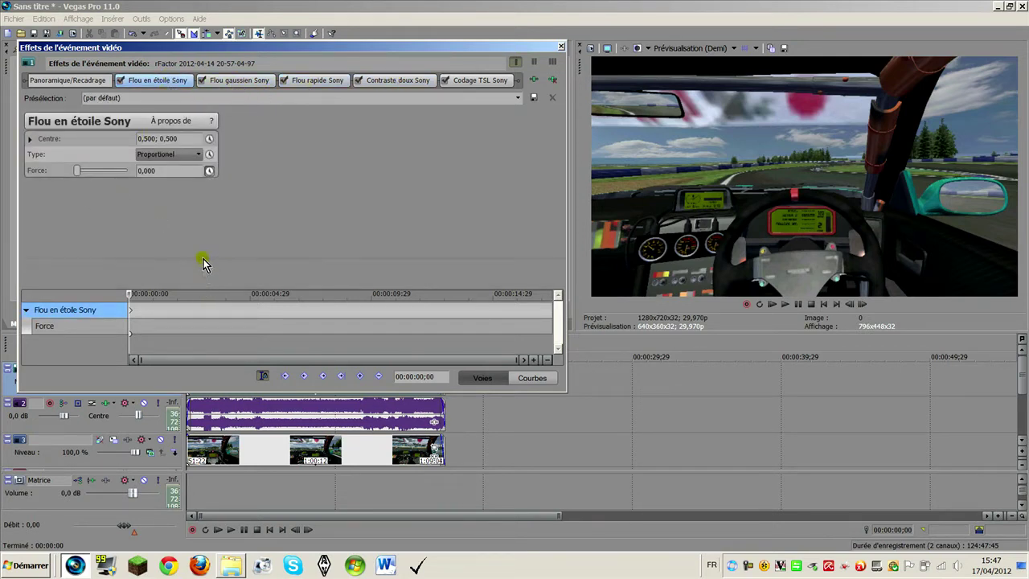
# Enlarge the keyframe area and enable animation for Flou gaussien's horizontal and vertical ranges and Flou rapide's Degré de mélange.
pyautogui.moveTo(198, 288); pyautogui.dragTo(196, 189)
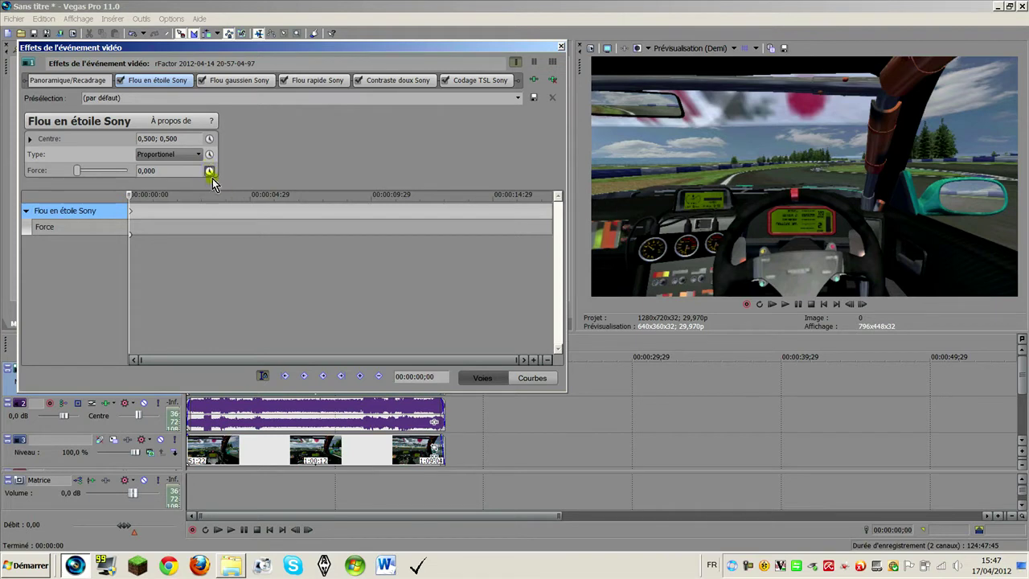
pyautogui.click(231, 83)
pyautogui.click(232, 139)
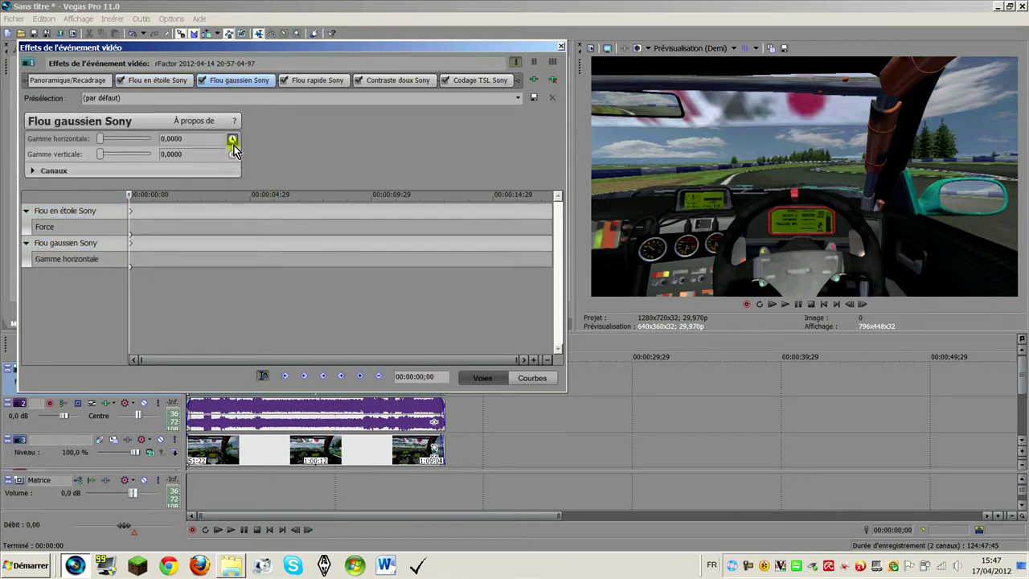
pyautogui.click(303, 85)
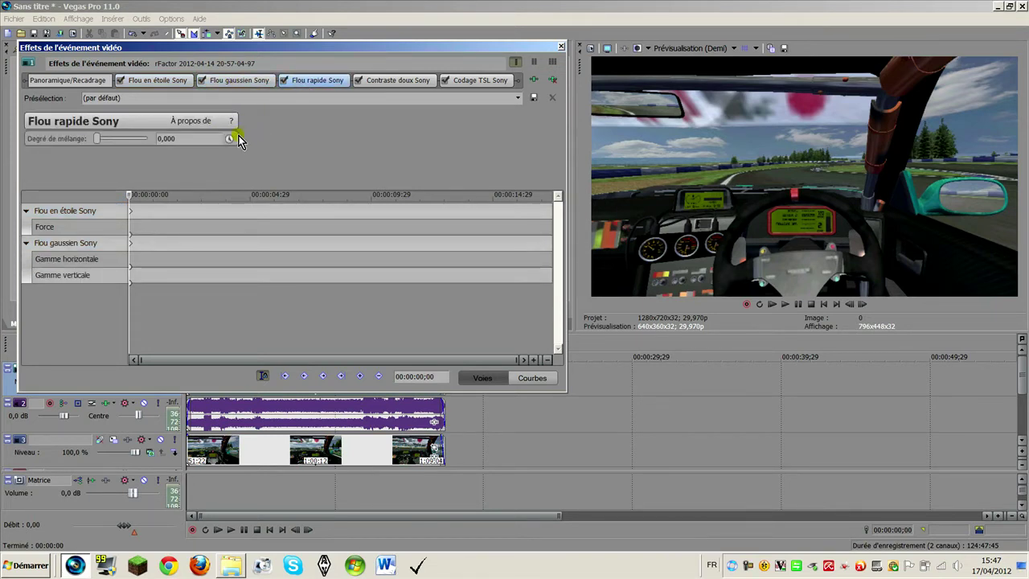
pyautogui.click(229, 138)
# Disable the Contraste doux effect in the chain and enable keyframe animation for Codage TSL's Saturation.
pyautogui.click(386, 85)
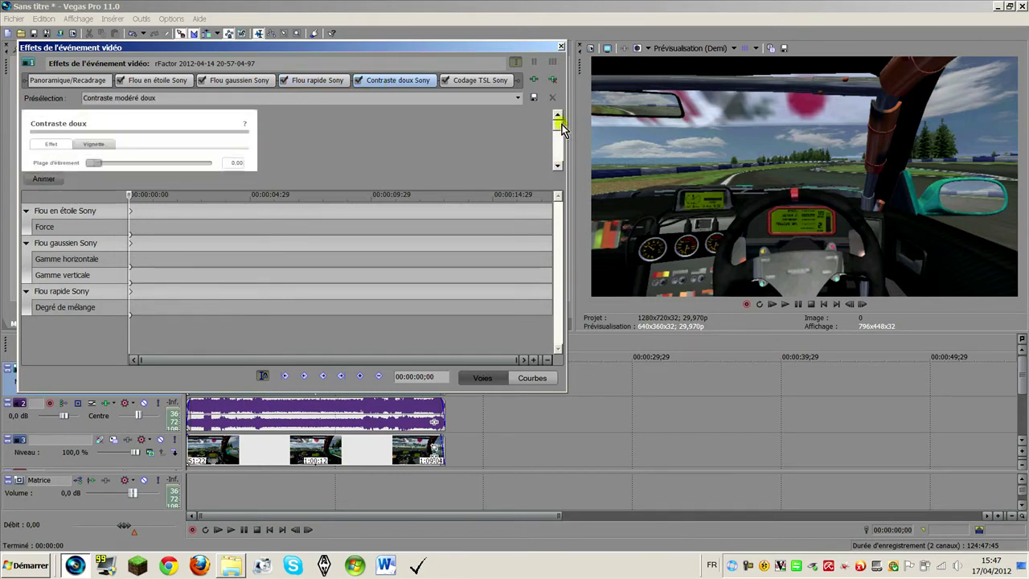
pyautogui.click(479, 81)
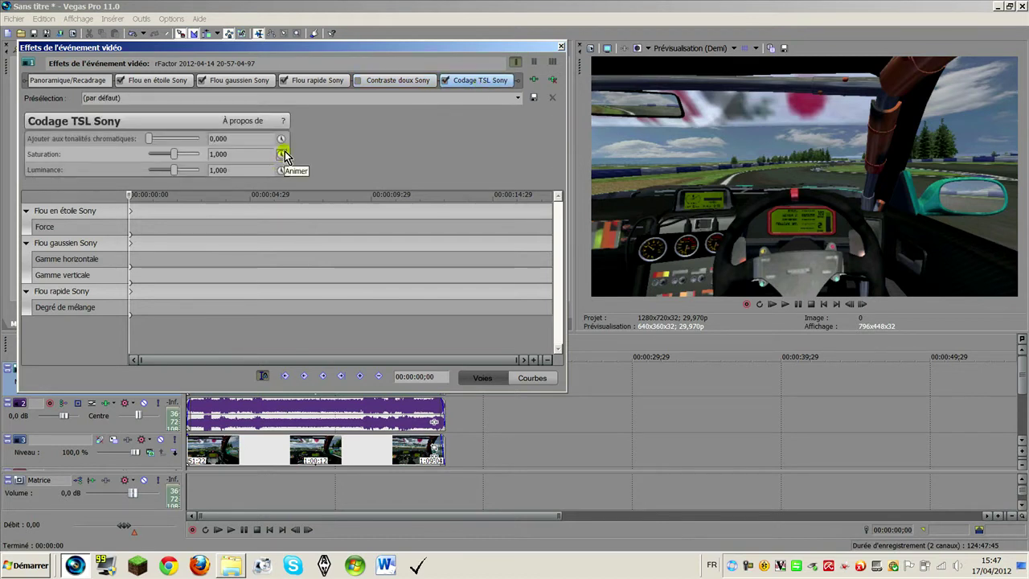
pyautogui.click(282, 155)
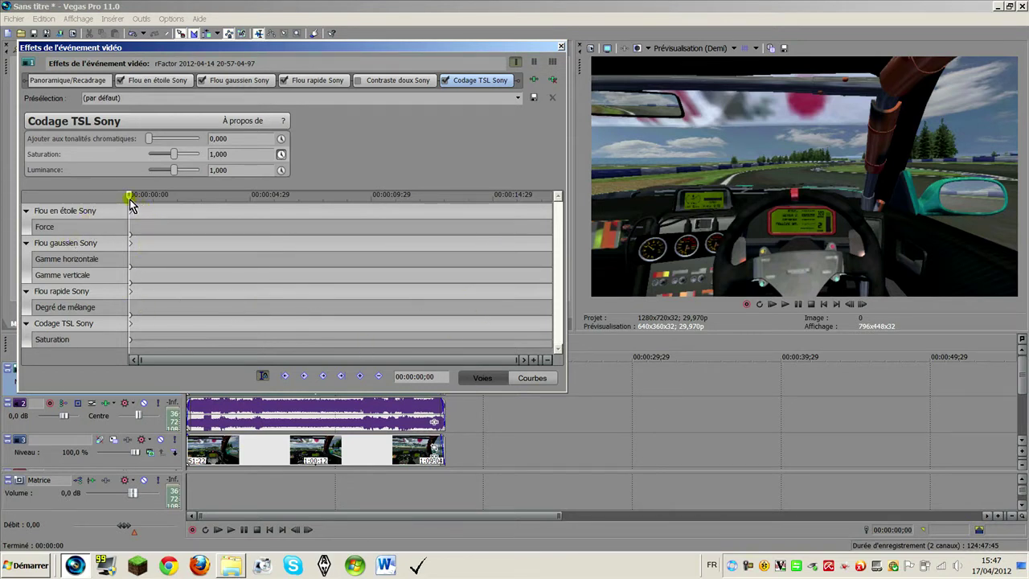
# Add keyframes at 00:00:04;18 for Flou en étoile's Force and Flou gaussien's Gamme horizontale and Gamme verticale.
pyautogui.moveTo(129, 196); pyautogui.dragTo(190, 207)
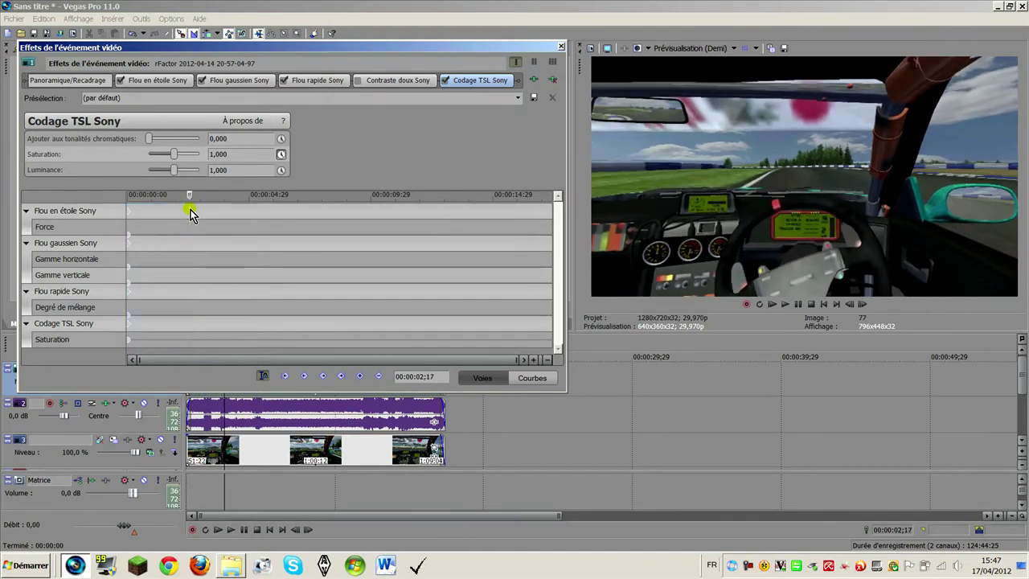
pyautogui.click(190, 198)
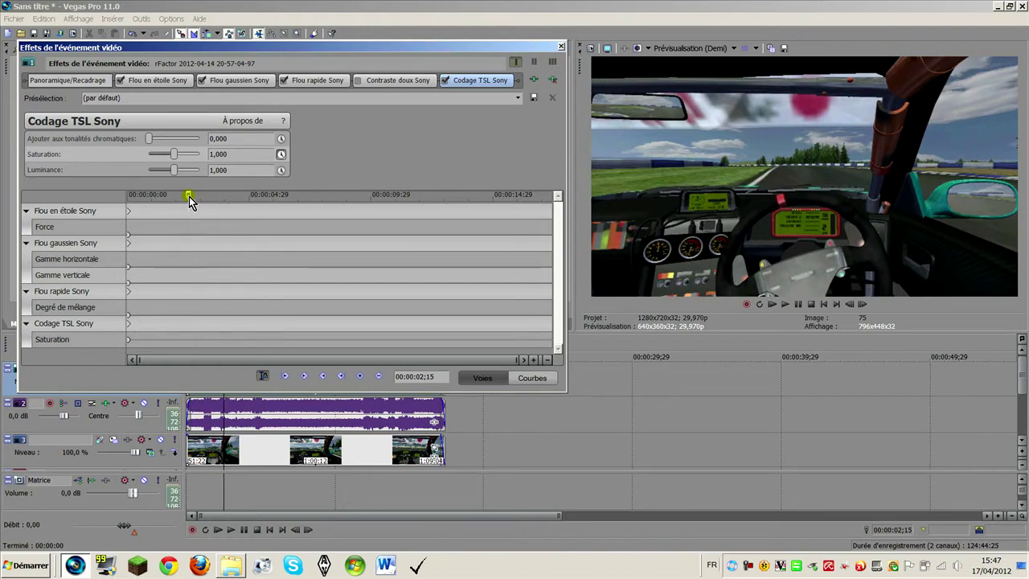
pyautogui.click(129, 212)
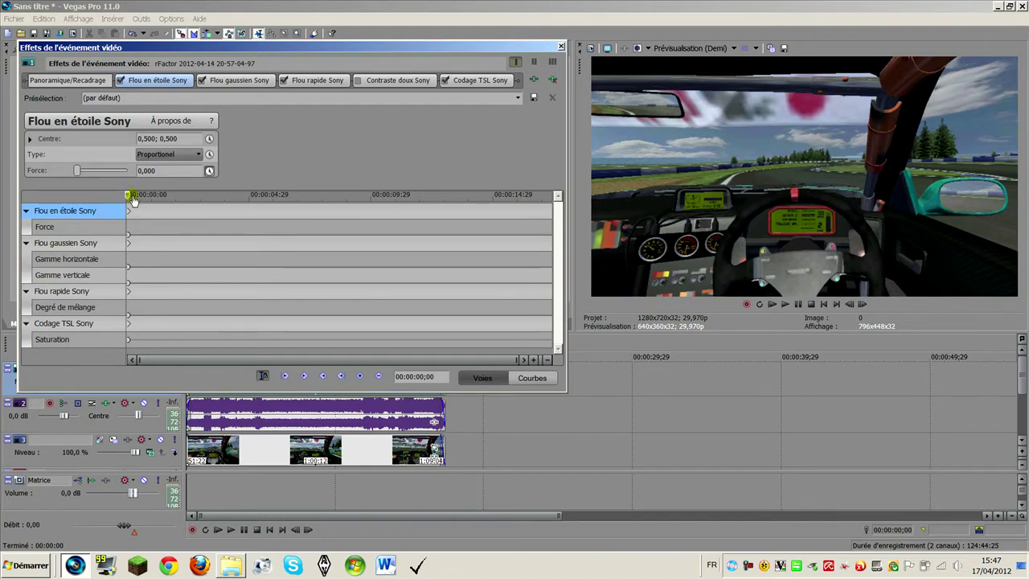
pyautogui.moveTo(131, 199); pyautogui.dragTo(238, 200)
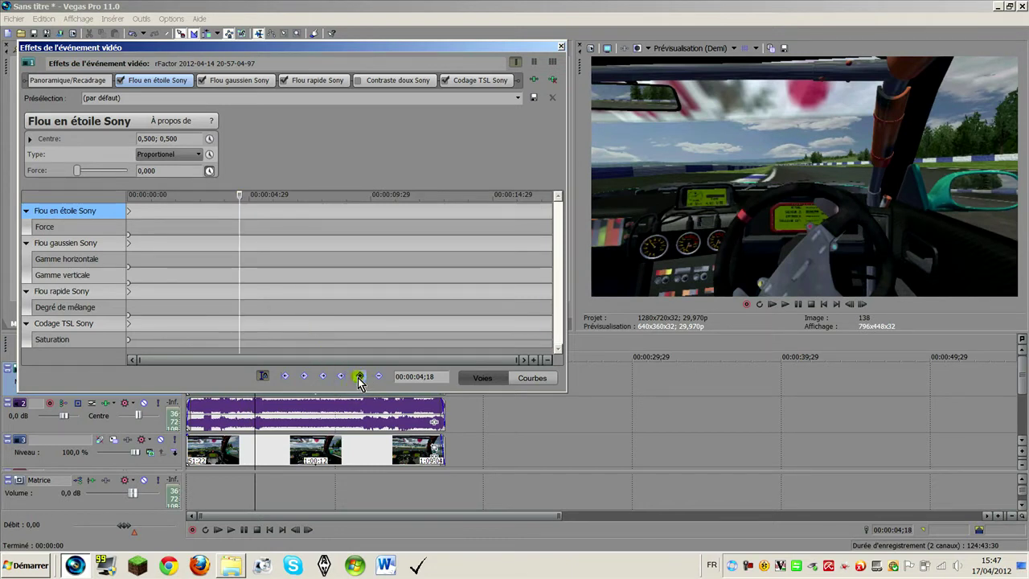
pyautogui.click(48, 227)
pyautogui.click(341, 375)
pyautogui.click(48, 259)
pyautogui.click(353, 375)
pyautogui.click(95, 280)
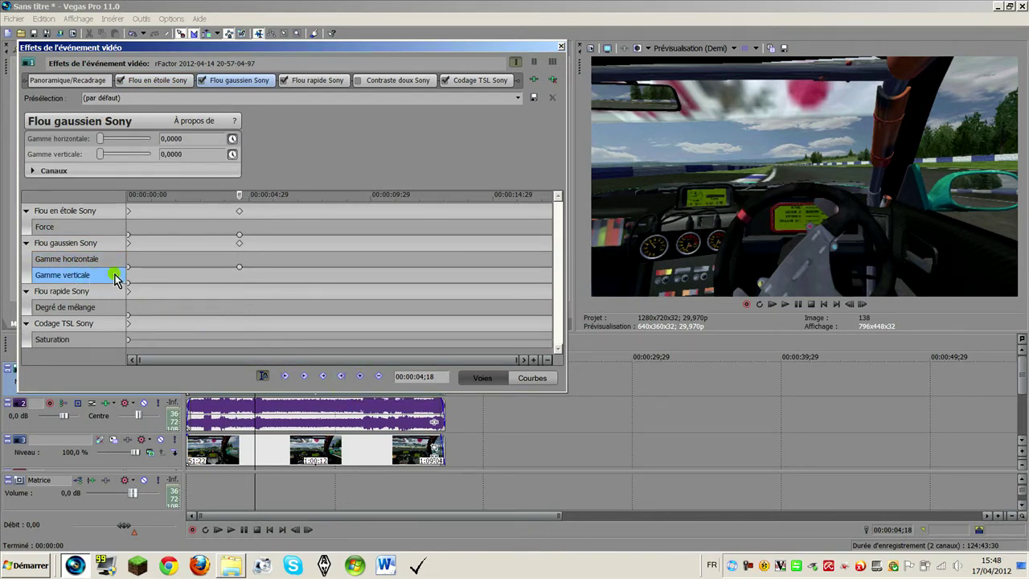
pyautogui.click(359, 376)
# Add keyframes at 00:00:04;18 for Flou rapide's Degré de mélange and Codage TSL's Saturation.
pyautogui.click(69, 313)
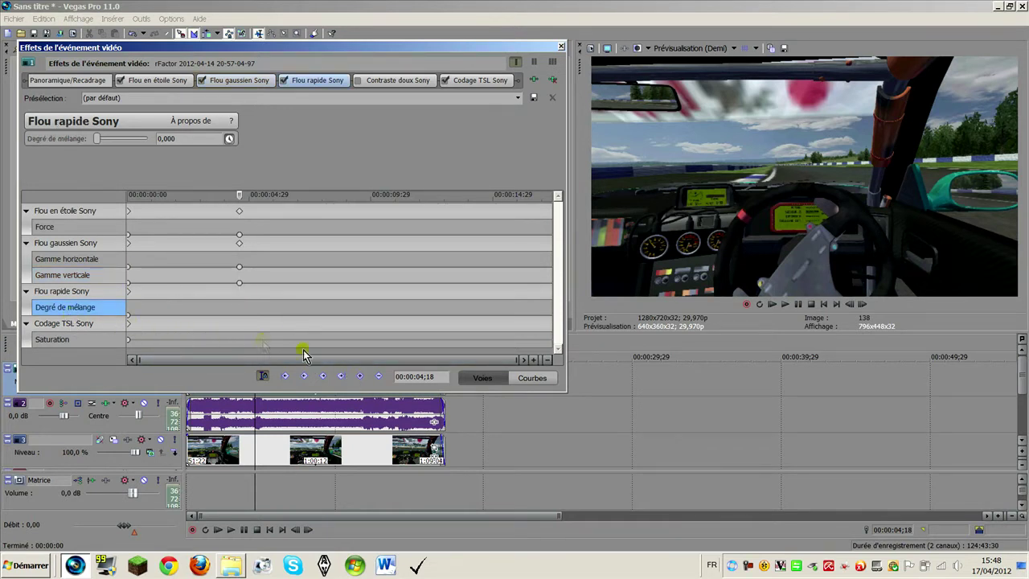
pyautogui.click(356, 375)
pyautogui.click(90, 339)
pyautogui.click(359, 376)
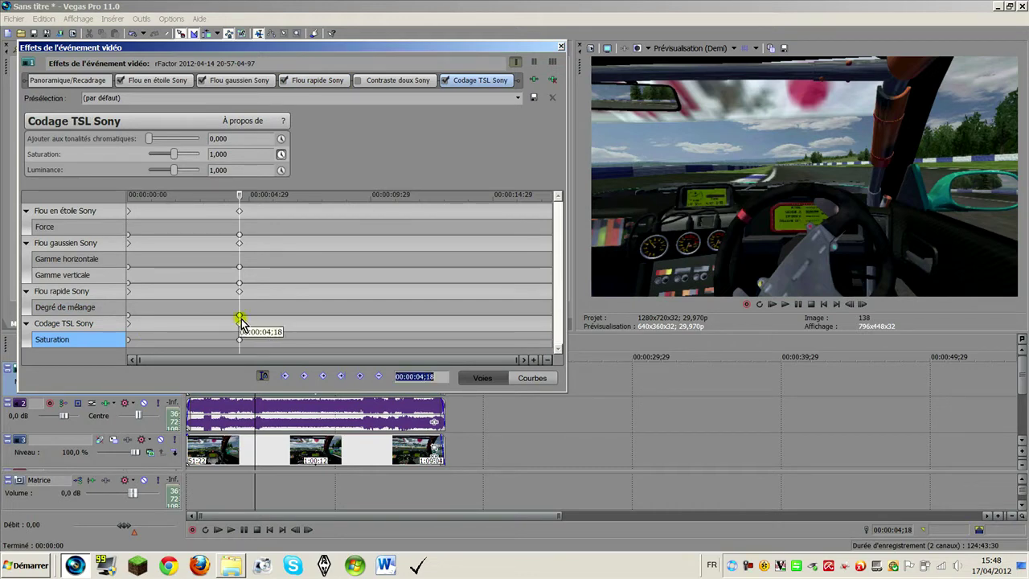
# Advance the playhead to 00:00:11;19 and rearrange the effects window so the project timeline is uncovered.
pyautogui.click(223, 274)
pyautogui.press('Left')
pyautogui.press('Left')
pyautogui.press('Left')
pyautogui.press('Left')
pyautogui.press('Left')
pyautogui.press('Left')
pyautogui.press('Left')
pyautogui.press('Left')
pyautogui.press('Left')
pyautogui.press('Left')
pyautogui.press('Left')
pyautogui.press('Left')
pyautogui.press('Left')
pyautogui.press('Left')
pyautogui.press('Left')
pyautogui.press('Left')
pyautogui.press('Left')
pyautogui.press('Left')
pyautogui.press('Left')
pyautogui.press('Left')
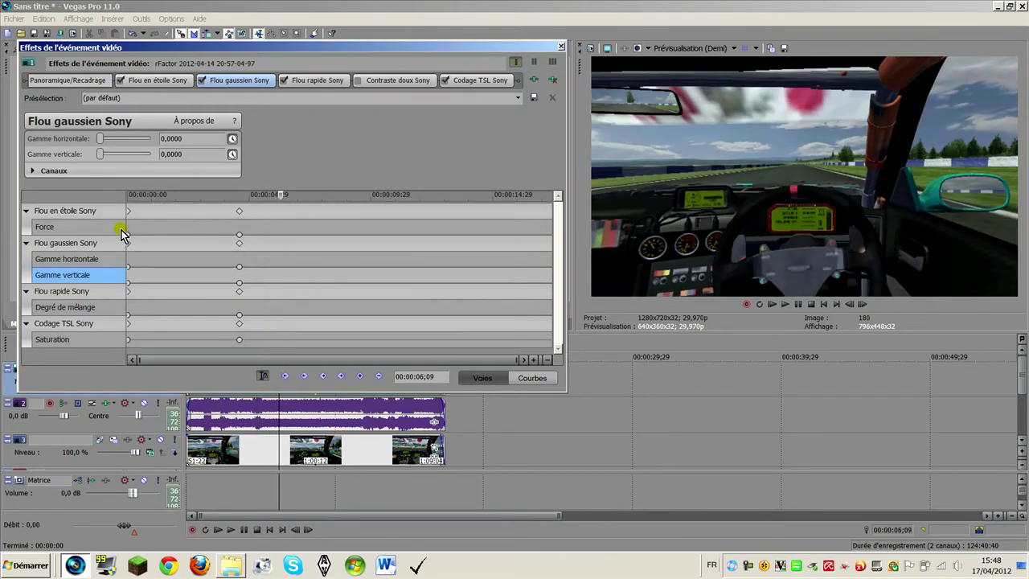
pyautogui.moveTo(299, 48); pyautogui.dragTo(289, 9)
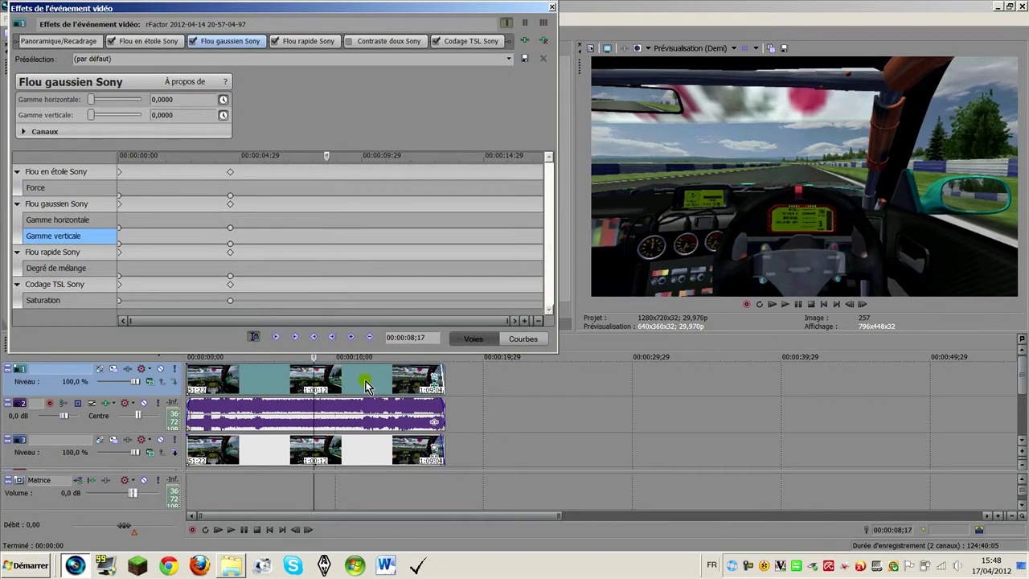
pyautogui.click(360, 384)
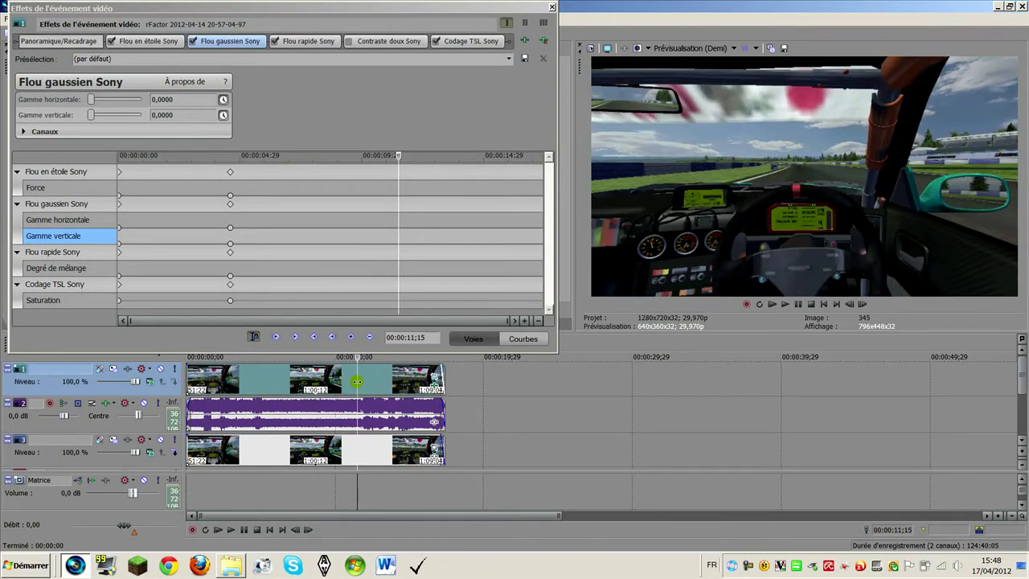
pyautogui.click(358, 380)
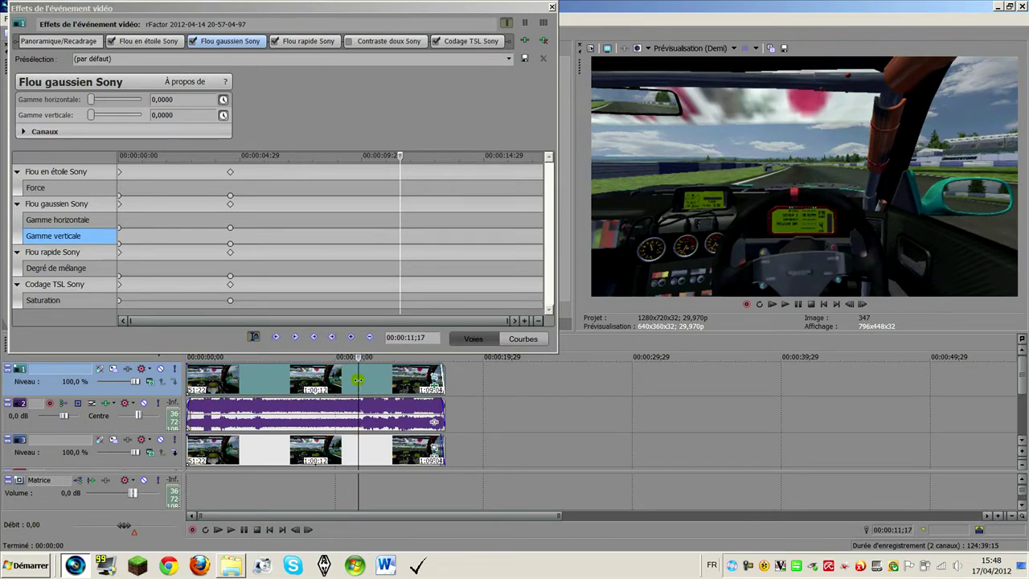
pyautogui.scroll(2, 358, 380)
pyautogui.click(415, 382)
pyautogui.click(416, 379)
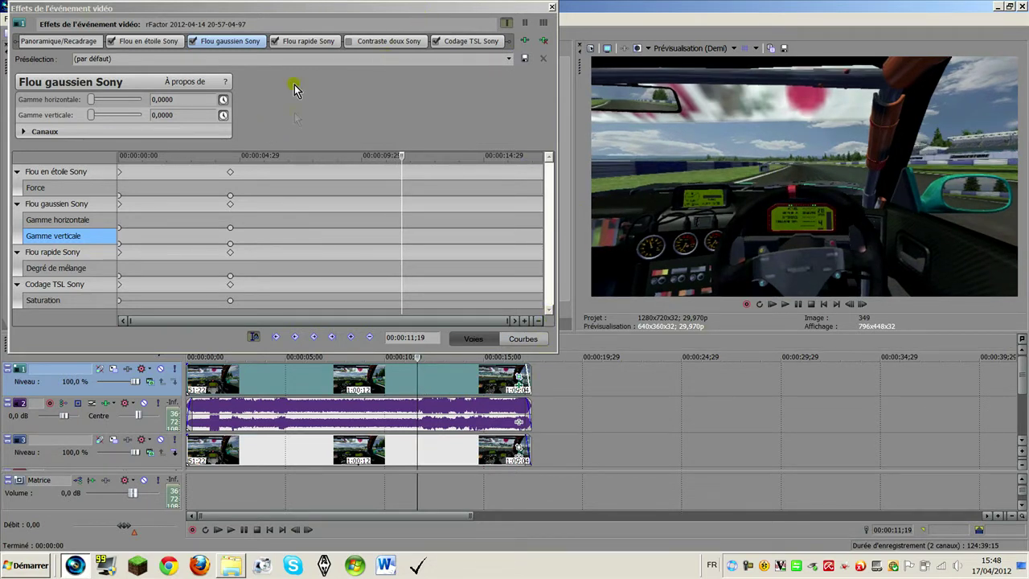
pyautogui.moveTo(372, 354); pyautogui.dragTo(375, 335)
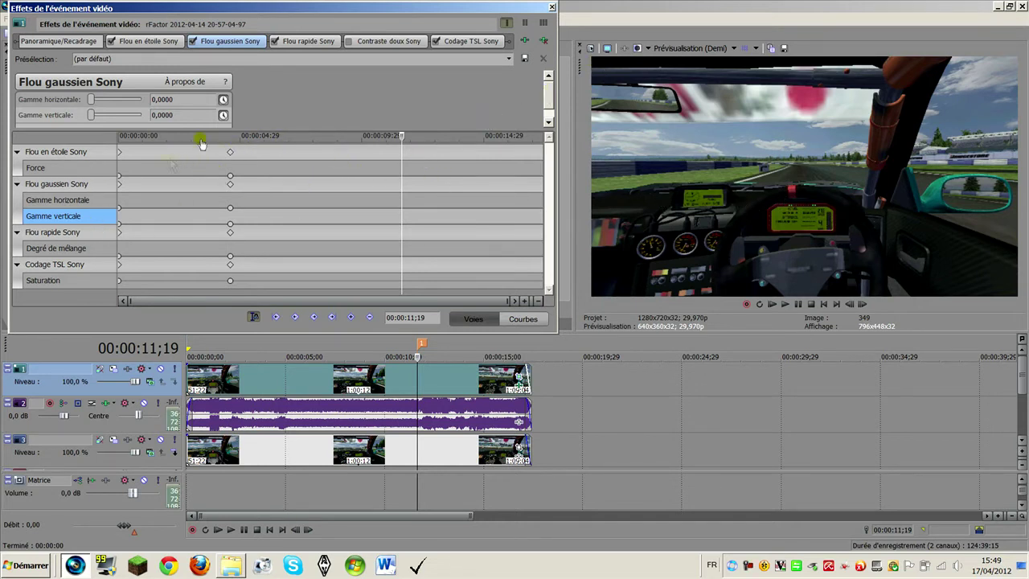
# Add a third keyframe to Flou en étoile's Force, trying the values 0,150 and 0,200.
pyautogui.click(29, 168)
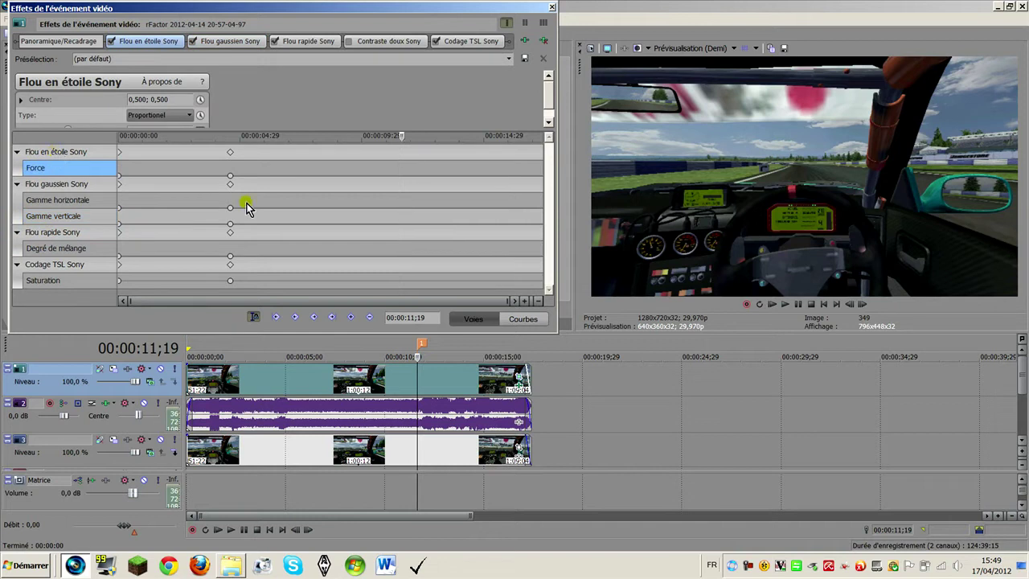
pyautogui.moveTo(550, 98); pyautogui.dragTo(550, 104)
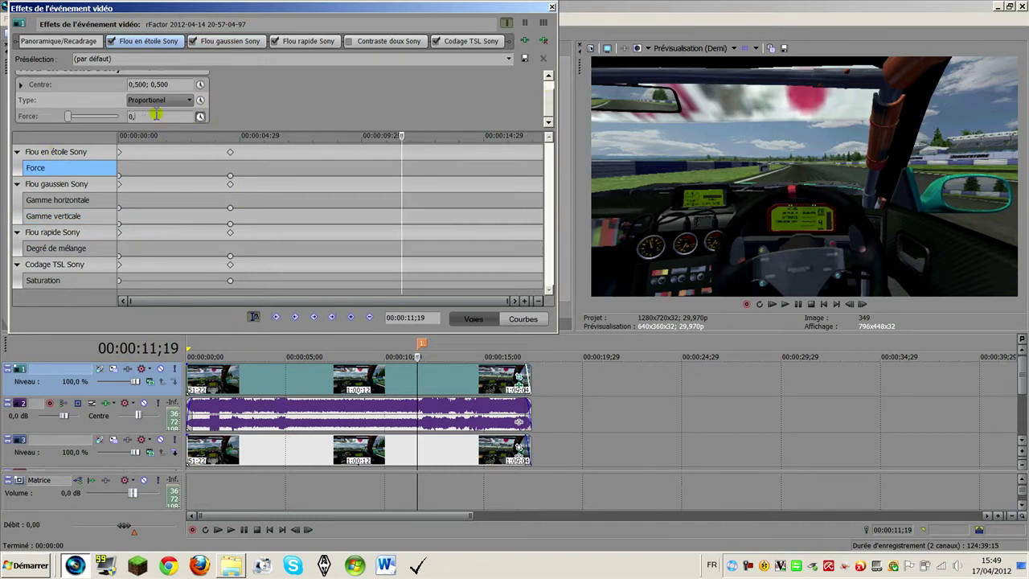
pyautogui.press('Return')
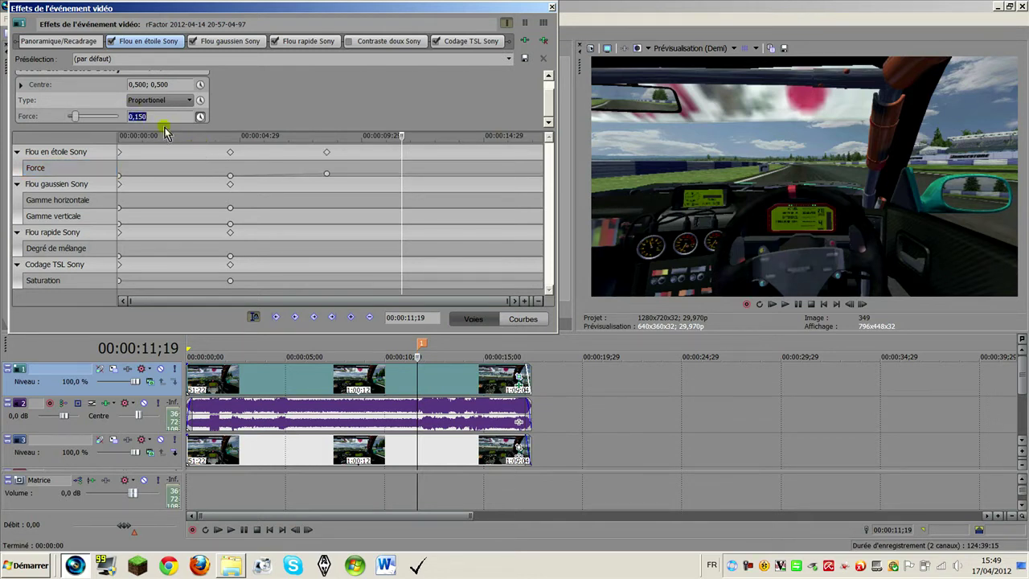
pyautogui.write('0,200')
pyautogui.press('Return')
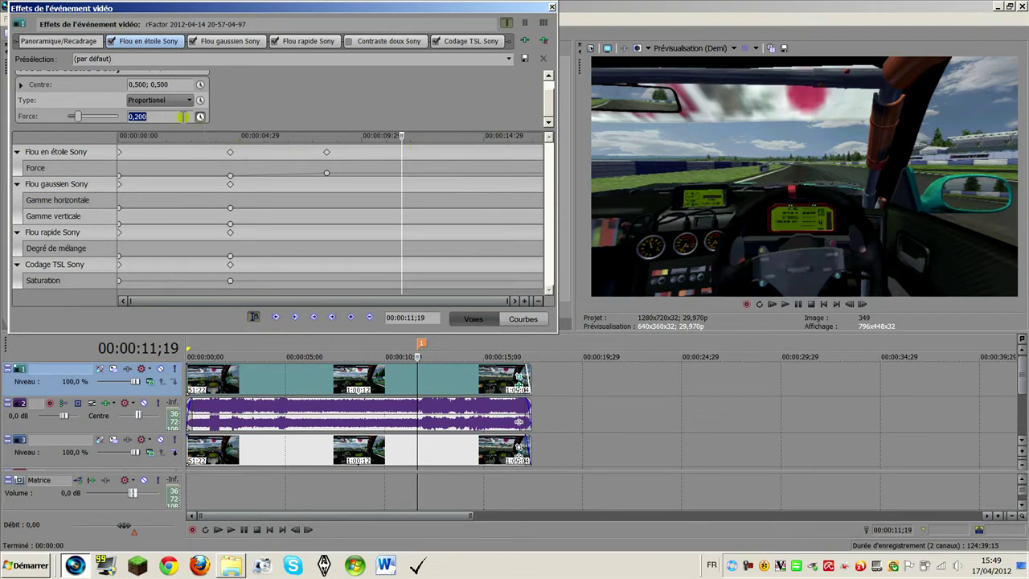
# Set the new Force keyframe of Flou en étoile to 0,400 and move it to 00:00:11;19.
pyautogui.moveTo(77, 116); pyautogui.dragTo(199, 121)
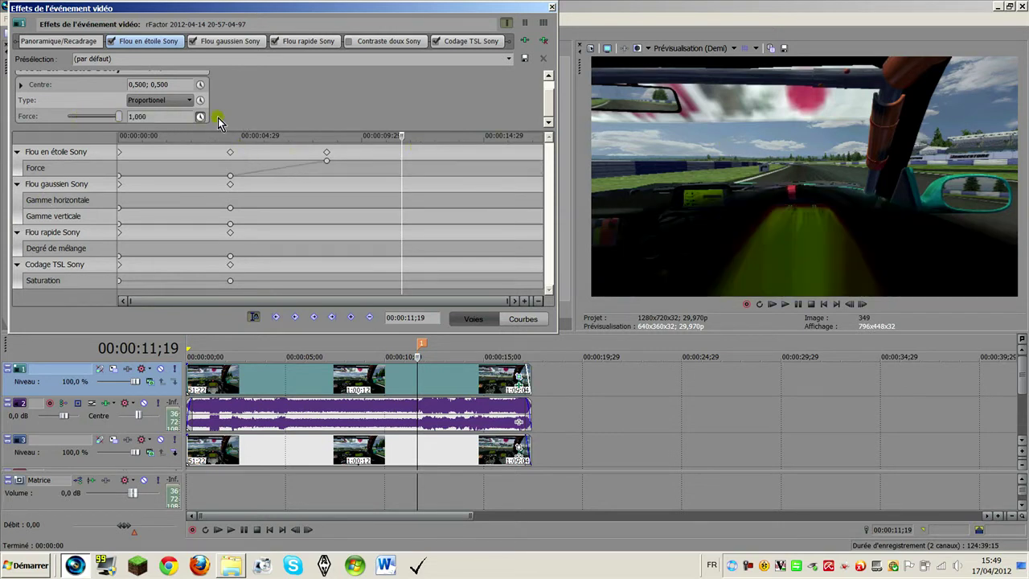
pyautogui.moveTo(119, 121); pyautogui.dragTo(94, 121)
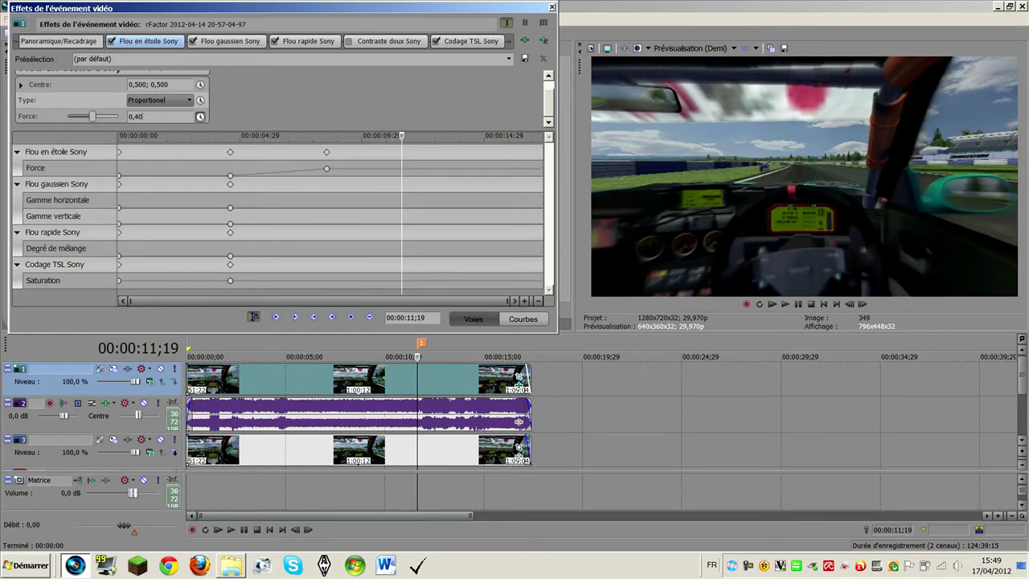
pyautogui.press('Return')
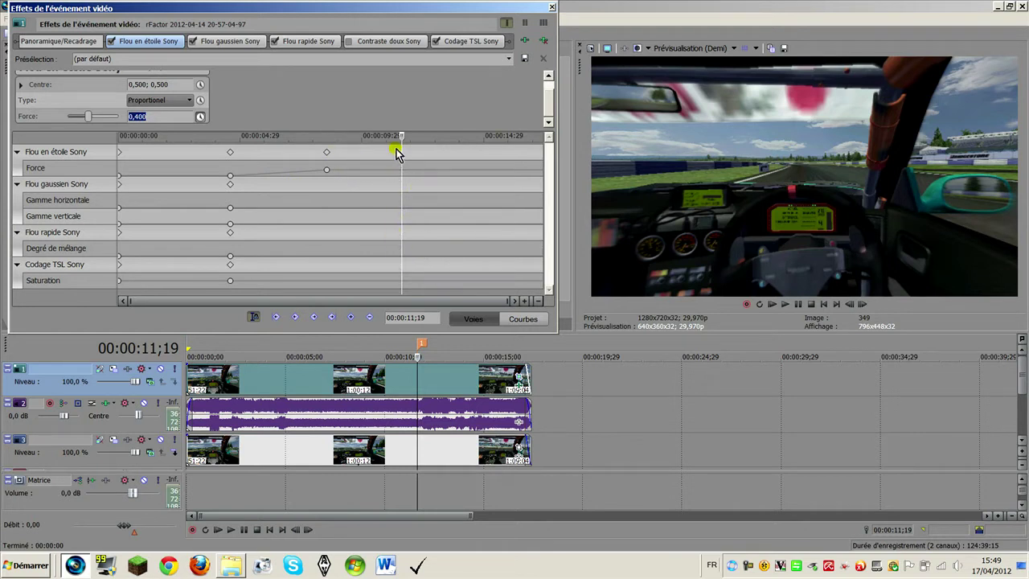
pyautogui.moveTo(323, 158); pyautogui.dragTo(401, 153)
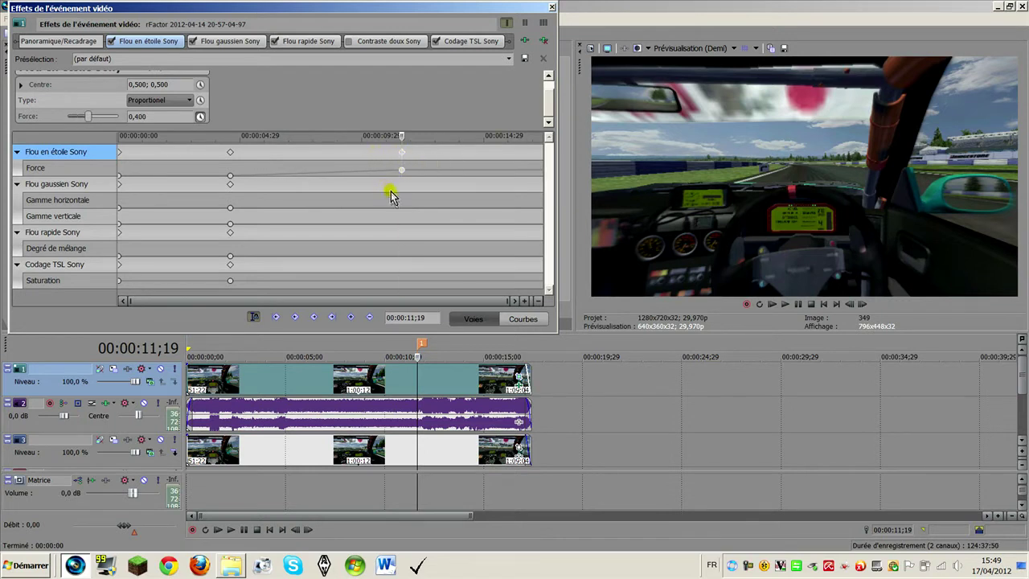
# Apply the Flou léger preset to Flou gaussien at 00:00:11;19.
pyautogui.click(93, 200)
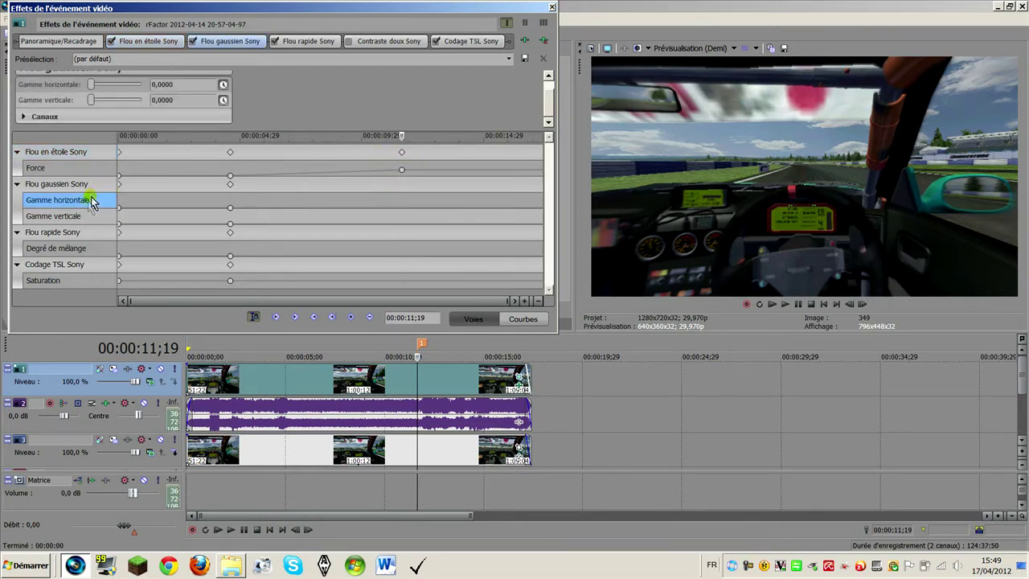
pyautogui.click(507, 60)
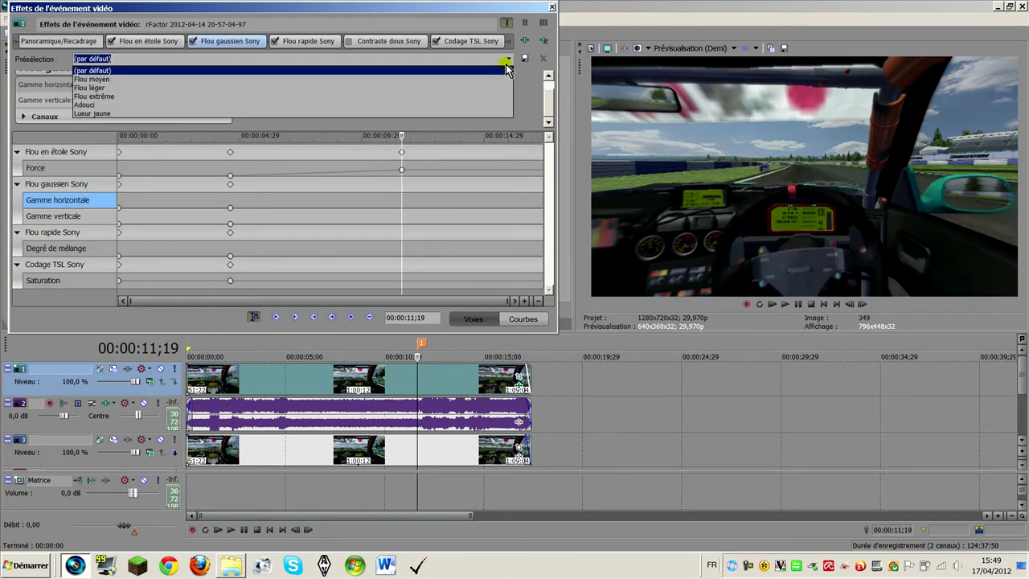
pyautogui.click(86, 89)
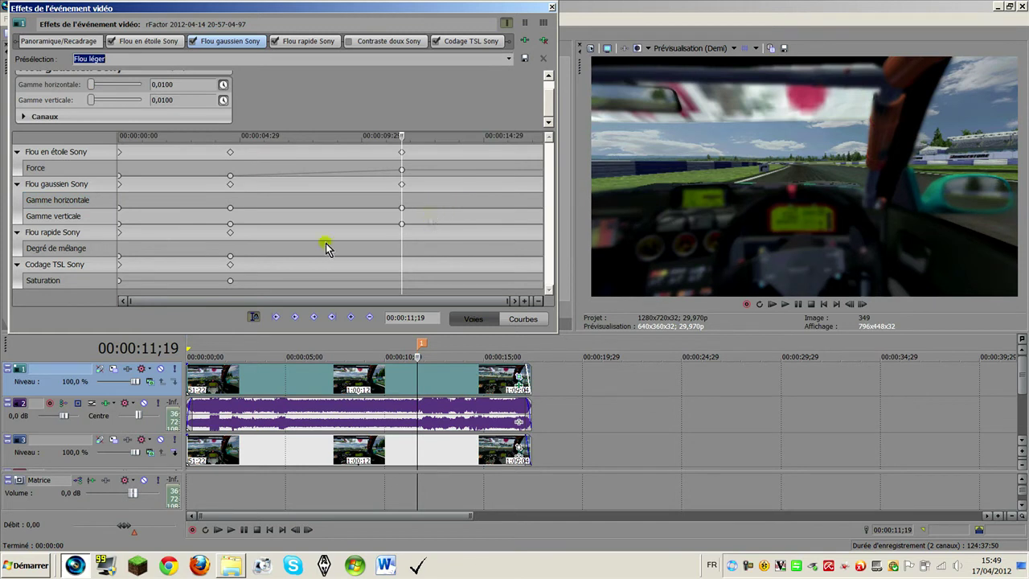
# Set Flou rapide's Degré de mélange to 0,100 at 00:00:11;19.
pyautogui.click(63, 251)
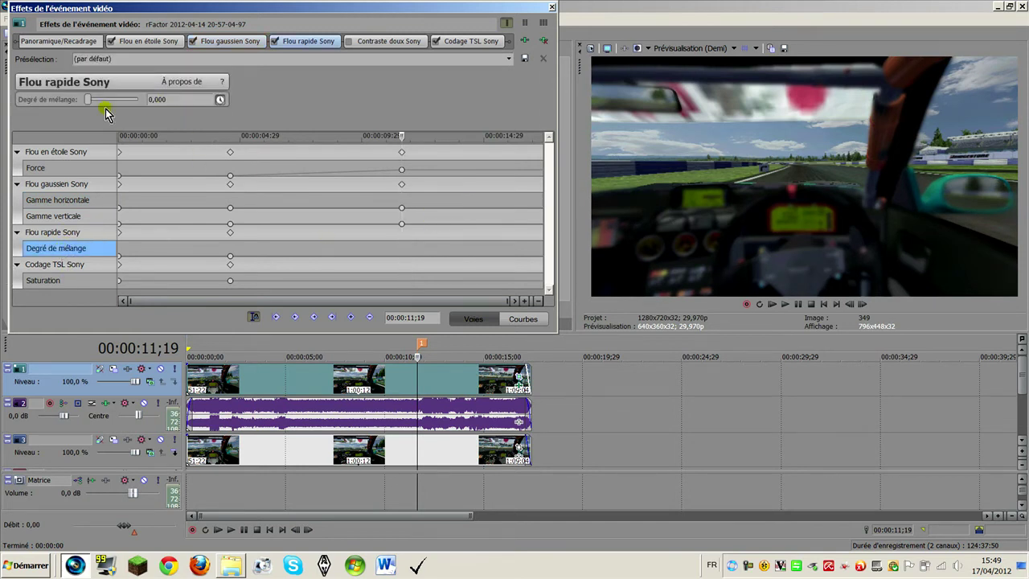
pyautogui.moveTo(86, 101); pyautogui.dragTo(10, 195)
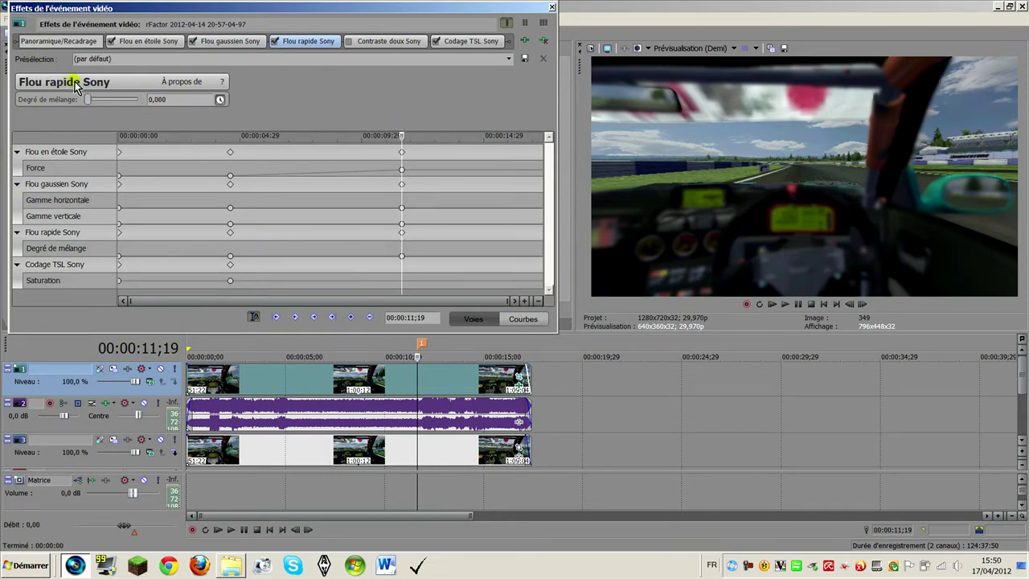
pyautogui.moveTo(86, 103)
pyautogui.mouseDown()
pyautogui.moveTo(163, 99)
pyautogui.moveTo(86, 102)
pyautogui.mouseUp()
pyautogui.write('0,100')
pyautogui.press('Return')
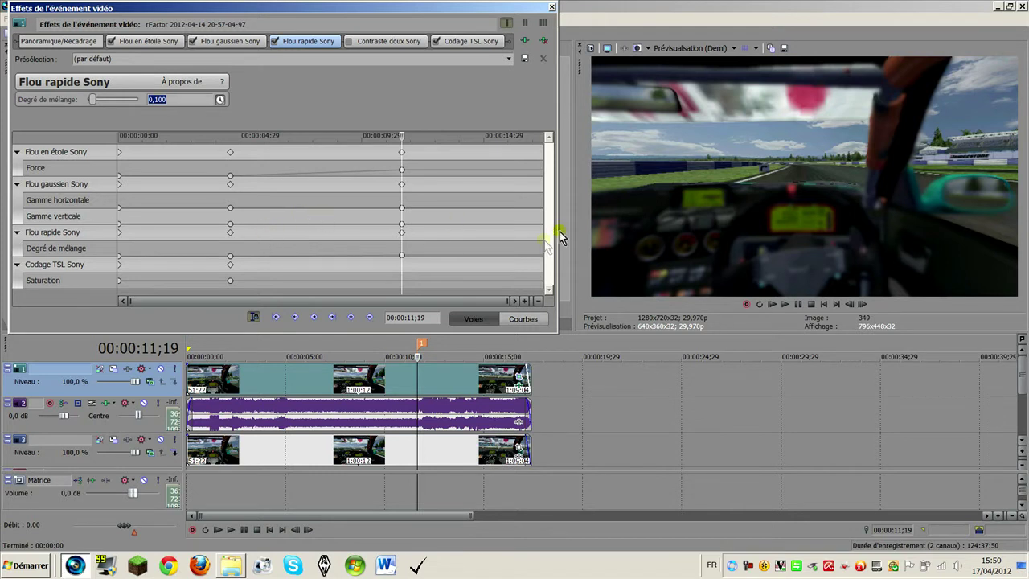
# Add a Saturation keyframe of 0,400 for Codage TSL at 00:00:11;19.
pyautogui.click(49, 280)
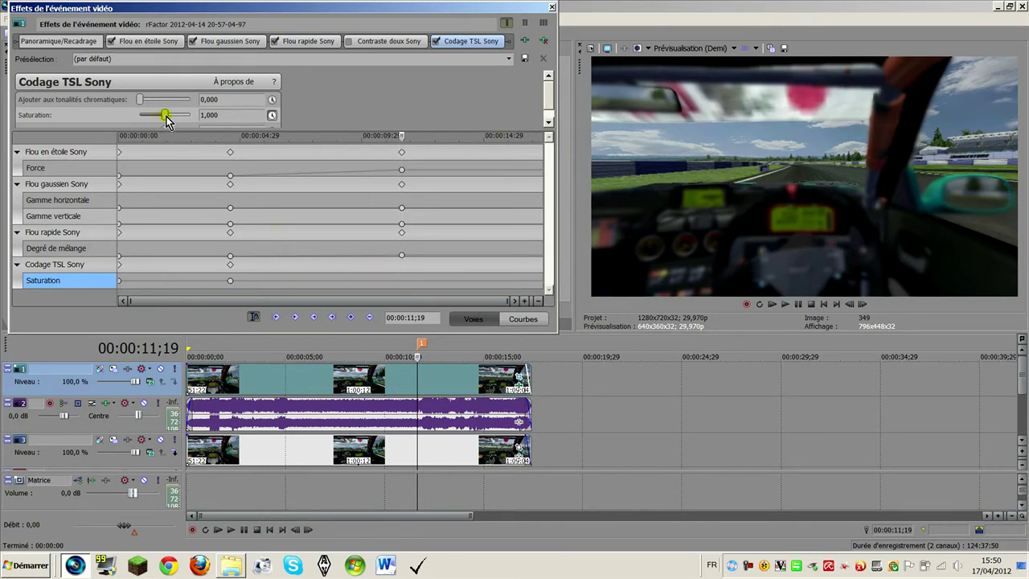
pyautogui.moveTo(165, 116); pyautogui.dragTo(154, 118)
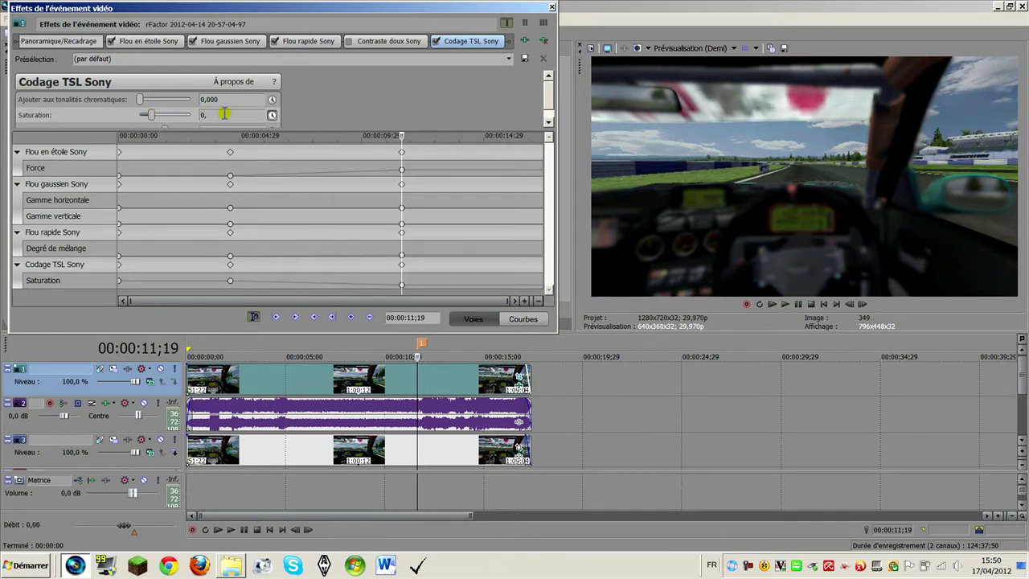
pyautogui.click(217, 114)
# Apply the (par défaut) preset to Codage TSL at 00:00:14;17 to keyframe Saturation at 1,000.
pyautogui.press('space')
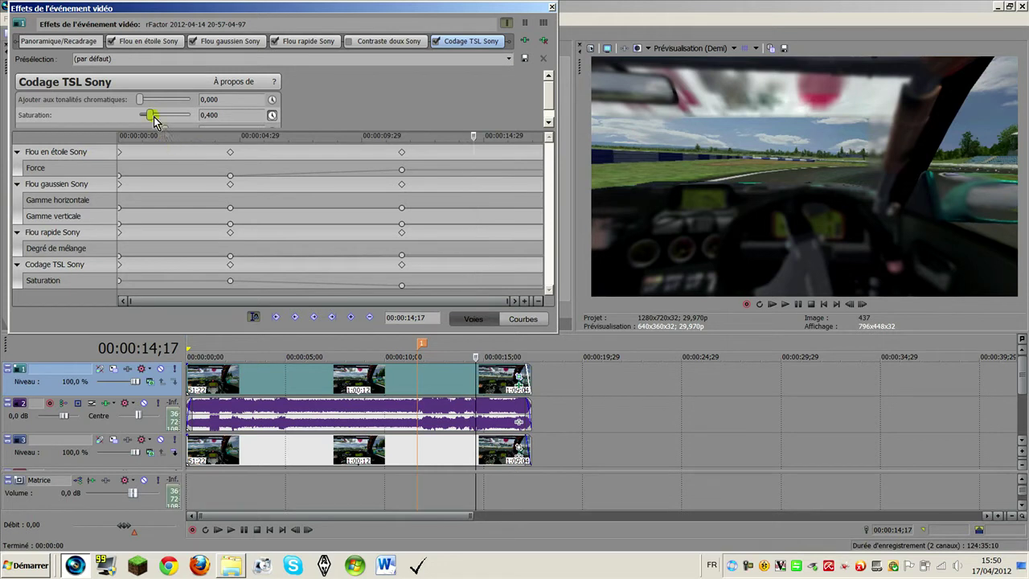
pyautogui.click(509, 59)
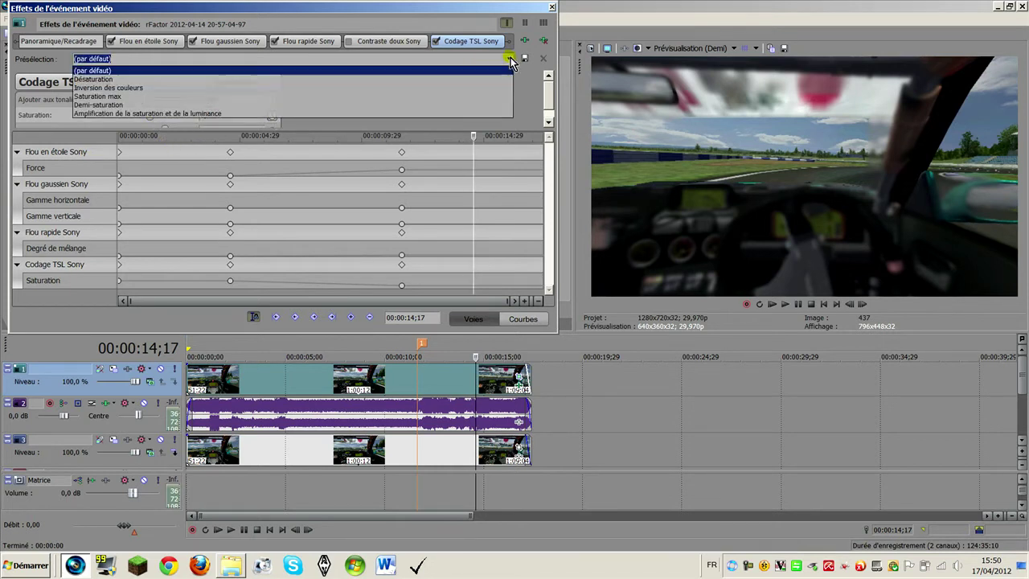
pyautogui.click(501, 70)
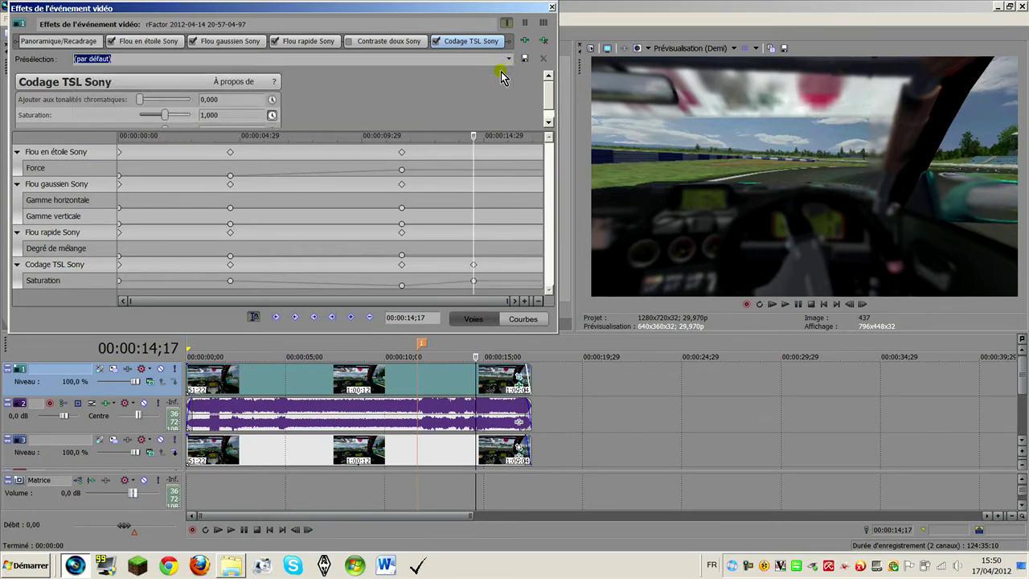
# Set Flou rapide's Degré de mélange and Flou gaussien's blur ranges to 0 at 00:00:14;17.
pyautogui.click(363, 46)
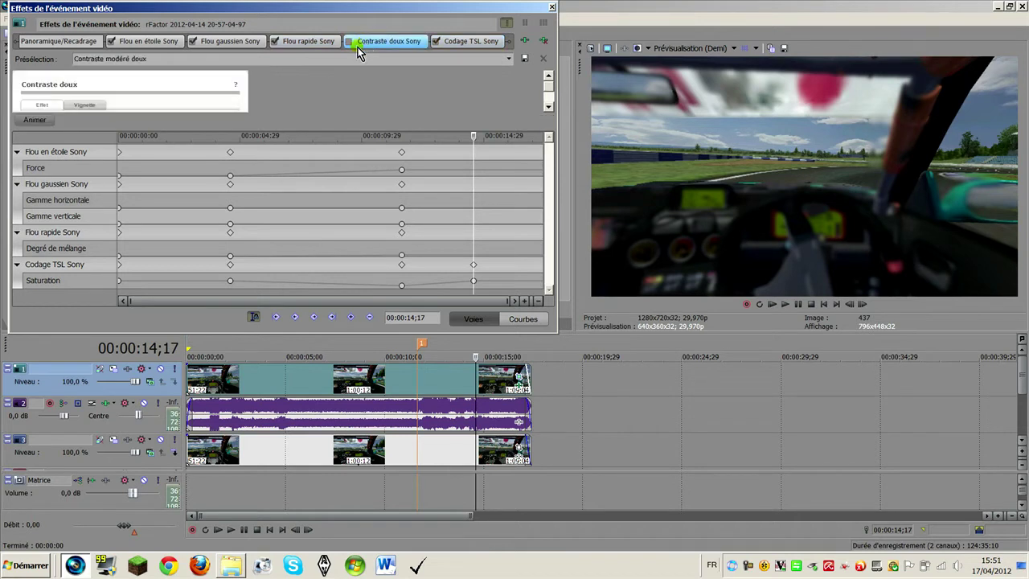
pyautogui.click(308, 44)
pyautogui.doubleClick(155, 99)
pyautogui.write('0')
pyautogui.press('Return')
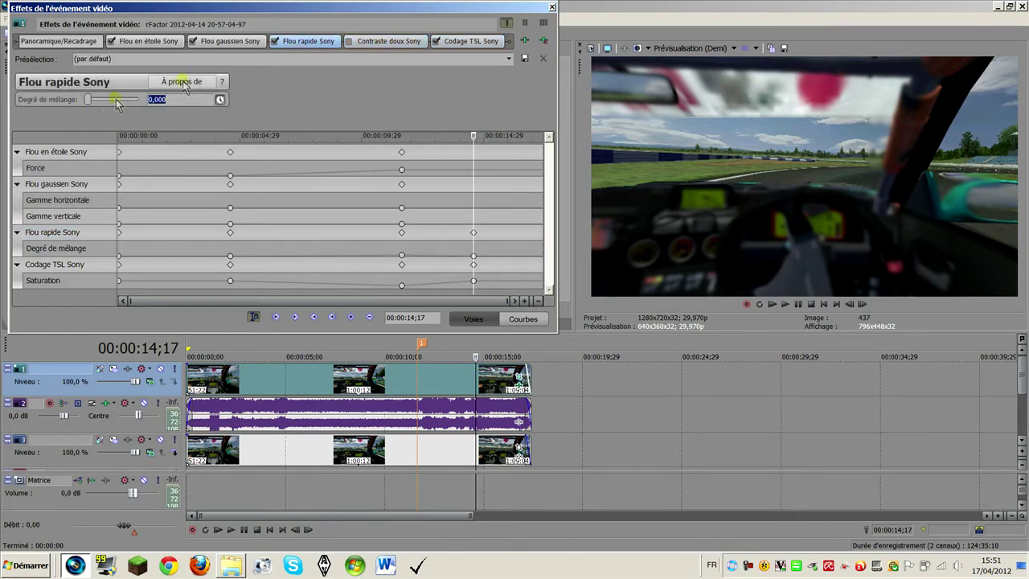
pyautogui.click(220, 45)
pyautogui.moveTo(91, 102); pyautogui.dragTo(83, 117)
# Apply the (par défaut) preset to Flou en étoile at 00:00:14;17 to keyframe its Force at 0,000.
pyautogui.click(159, 45)
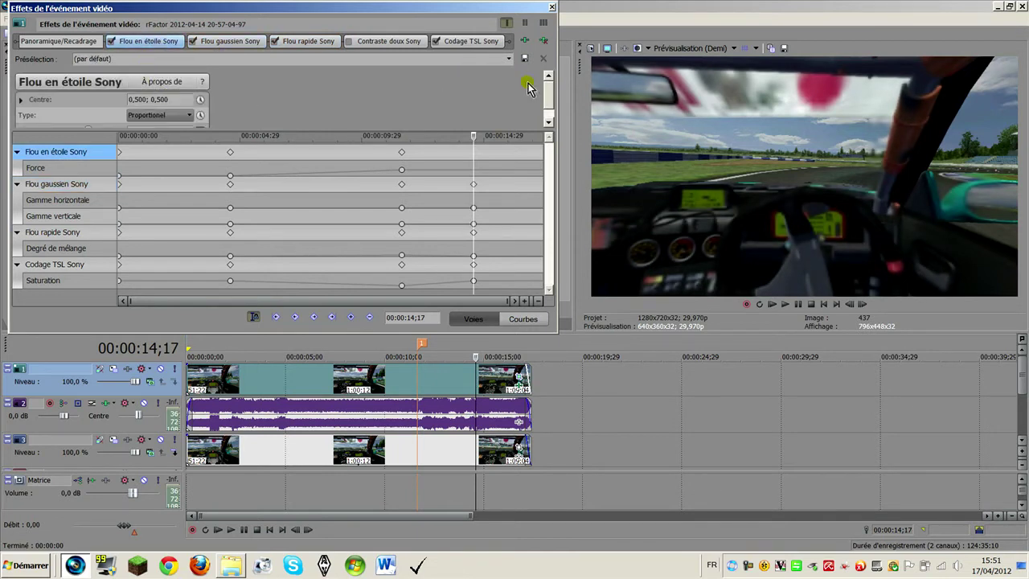
pyautogui.moveTo(548, 92); pyautogui.dragTo(550, 111)
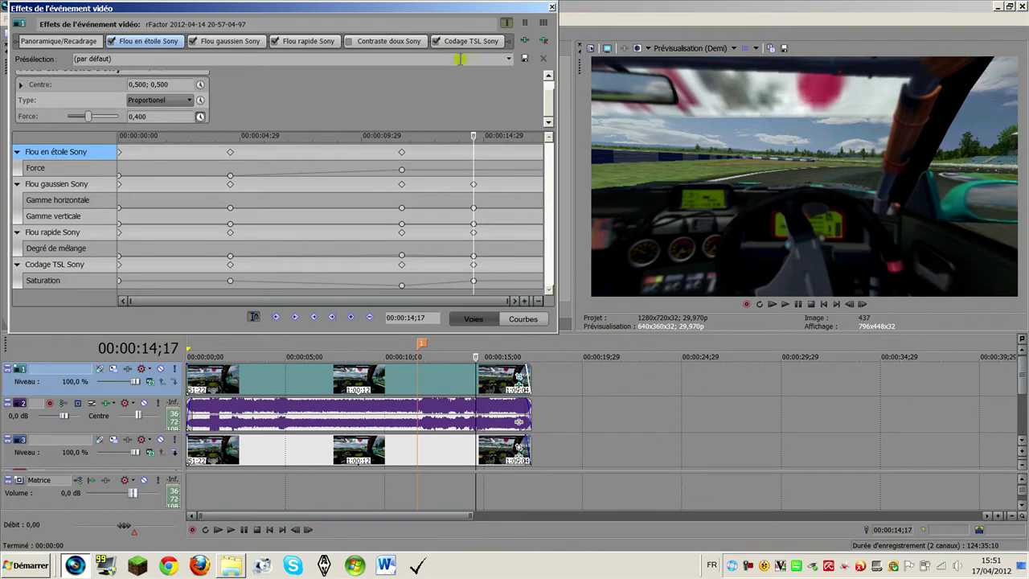
pyautogui.click(507, 60)
pyautogui.click(505, 79)
pyautogui.click(506, 60)
pyautogui.click(504, 70)
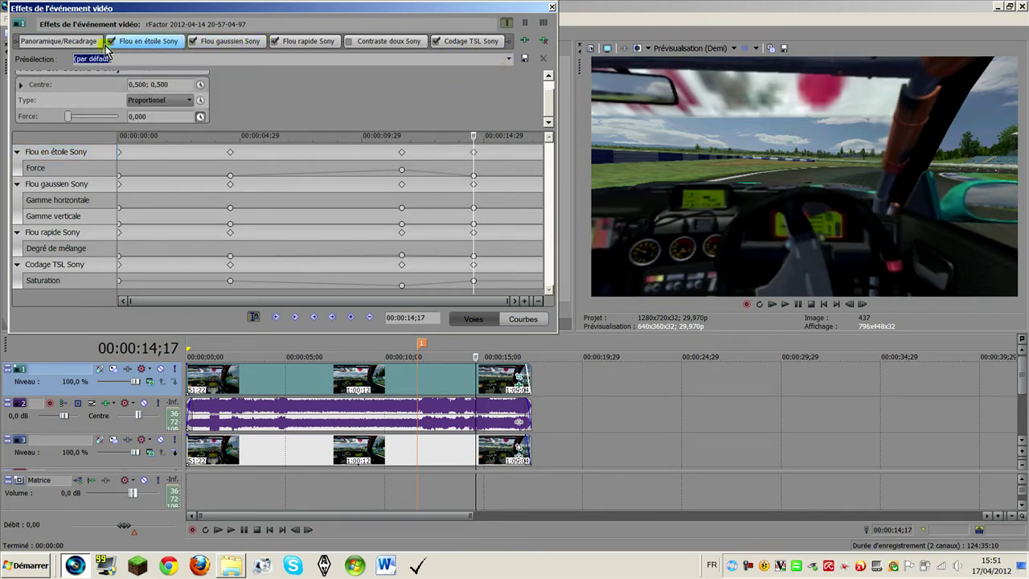
pyautogui.click(252, 46)
pyautogui.click(290, 44)
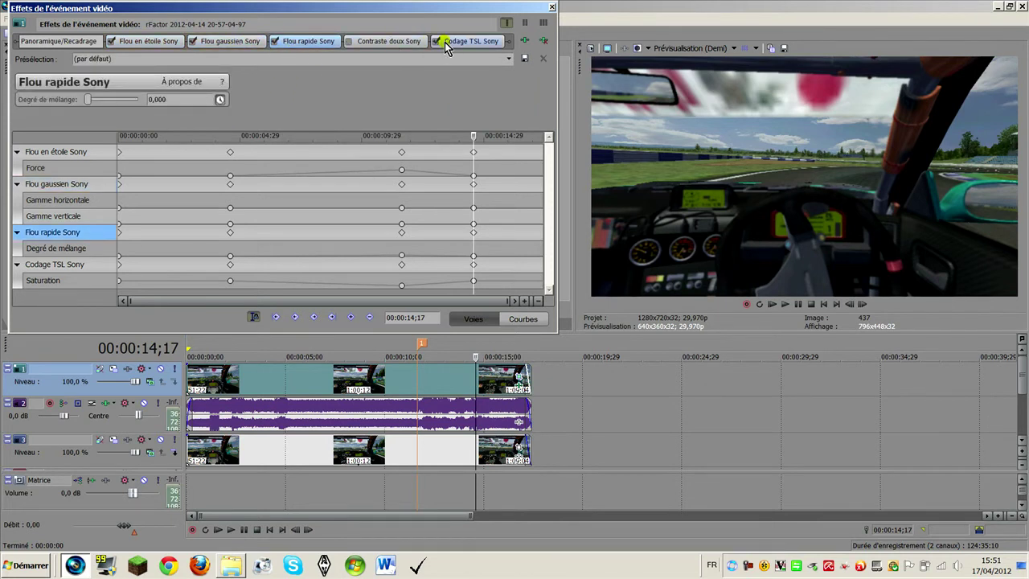
# Set the video preview quality to Bonne (Demi).
pyautogui.click(675, 48)
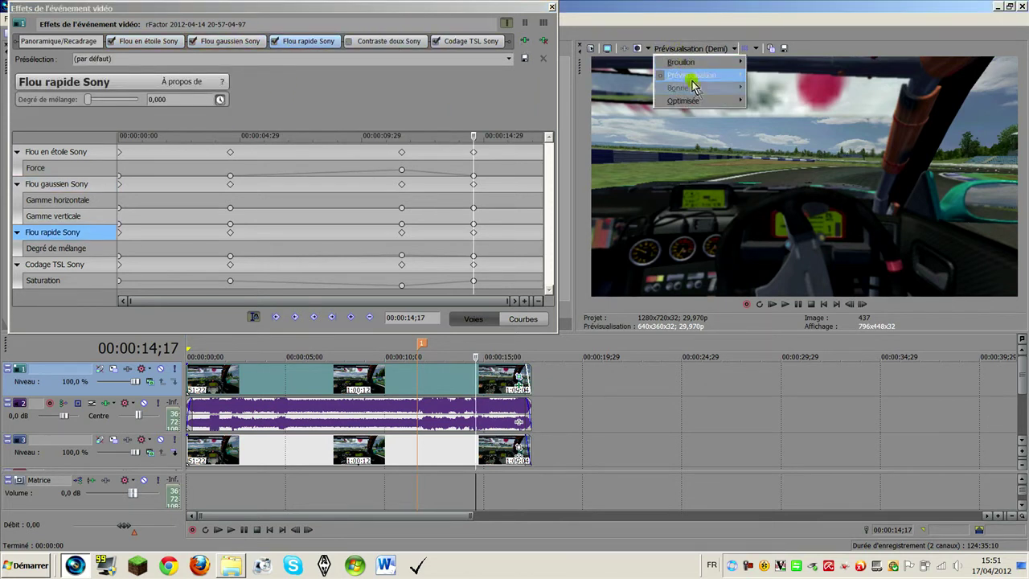
pyautogui.moveTo(692, 87)
pyautogui.click(771, 110)
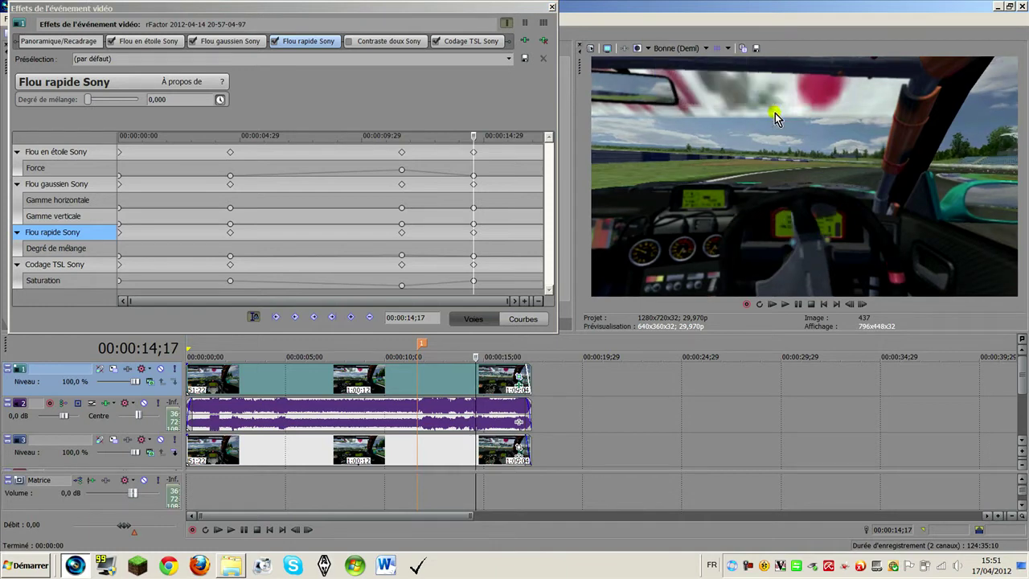
# Compare the preview near the clip's start and at 00:00:11;19, and check every effect's keyframe values at 00:00:14;17.
pyautogui.click(210, 388)
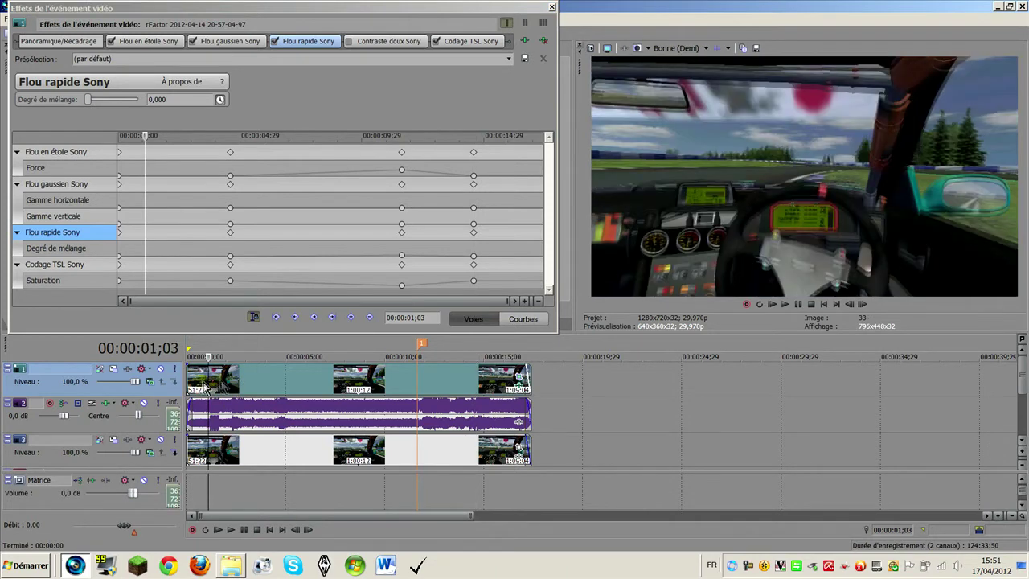
pyautogui.click(417, 374)
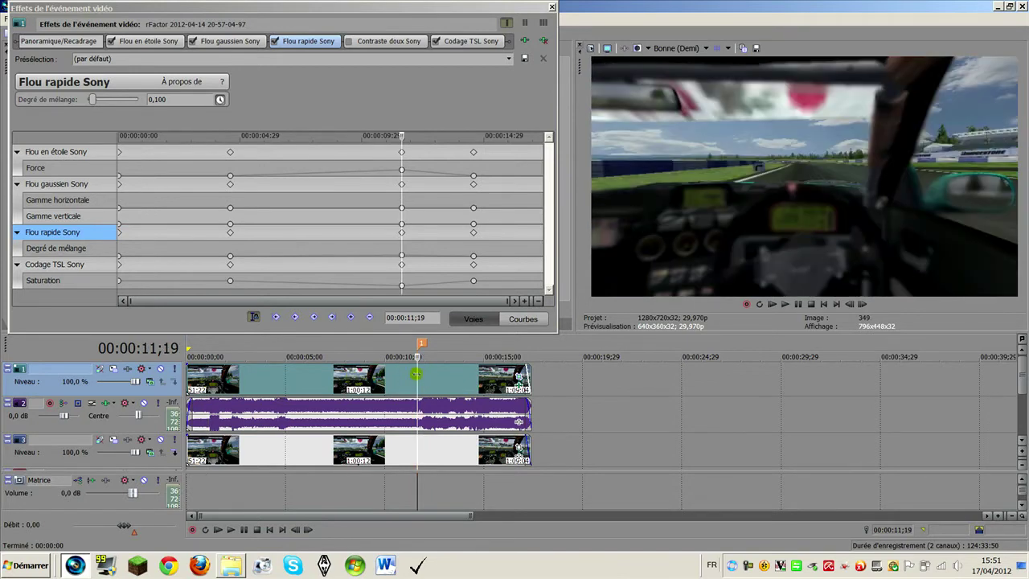
pyautogui.click(474, 152)
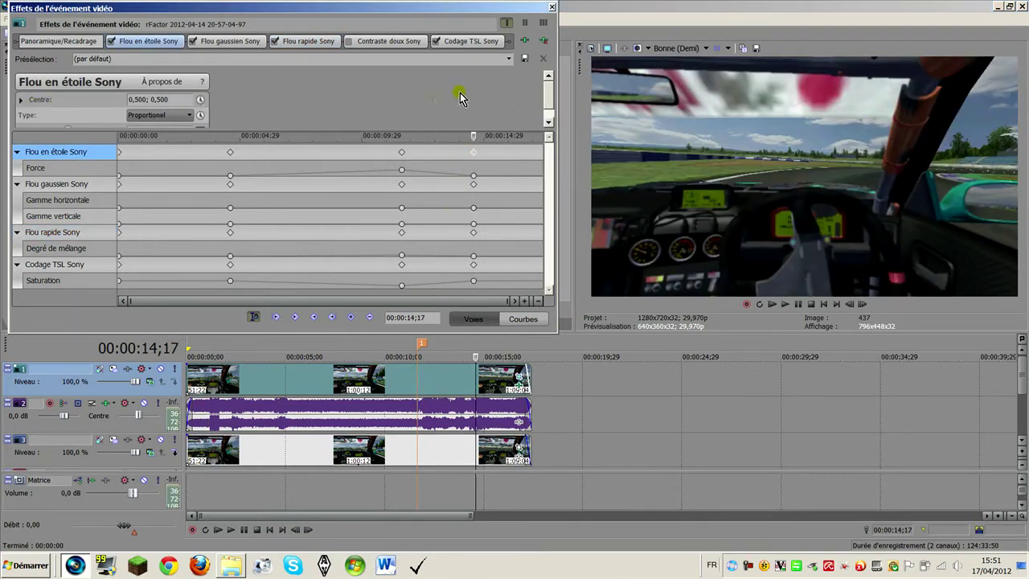
pyautogui.moveTo(547, 87); pyautogui.dragTo(547, 116)
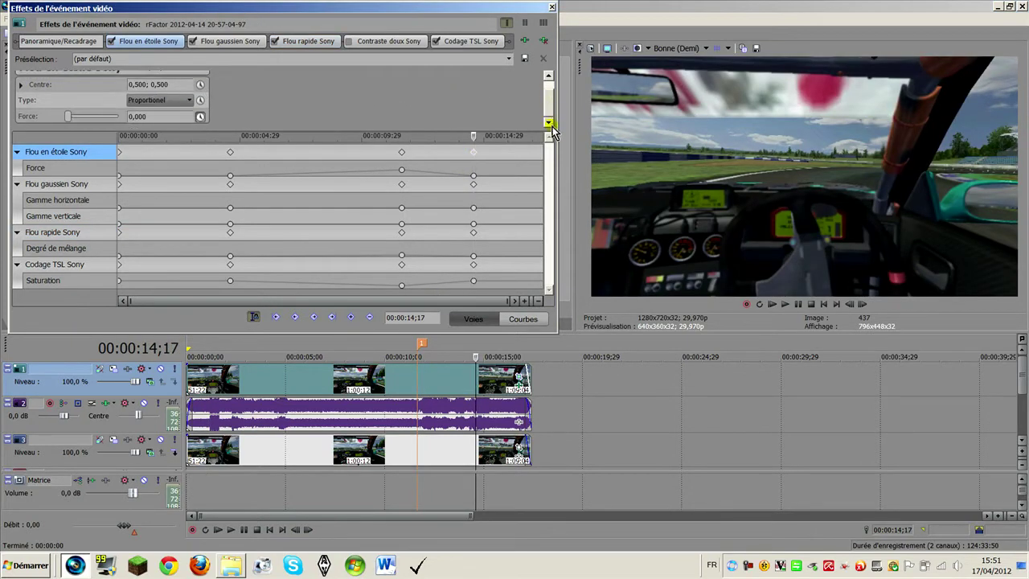
pyautogui.click(473, 184)
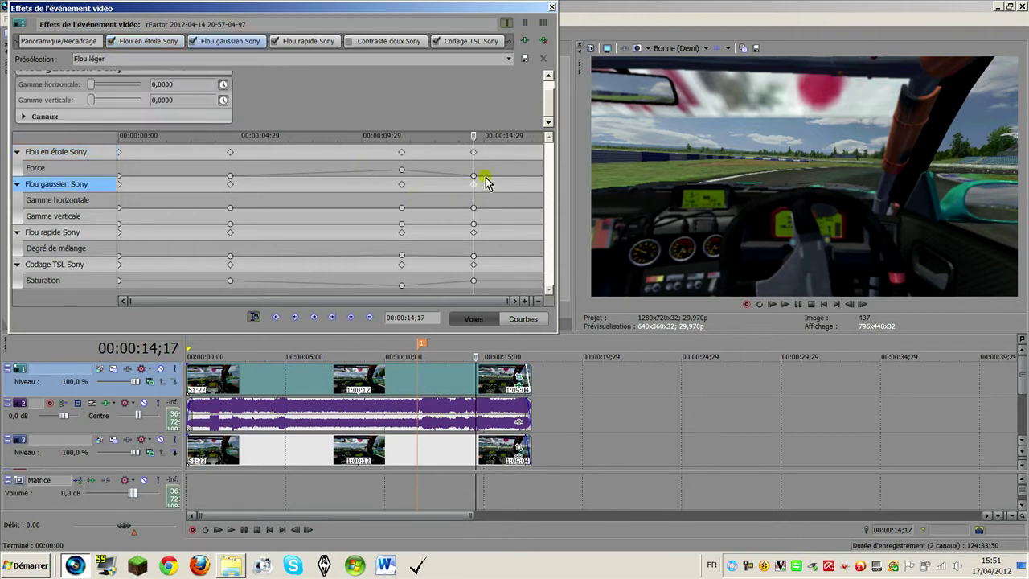
pyautogui.click(474, 233)
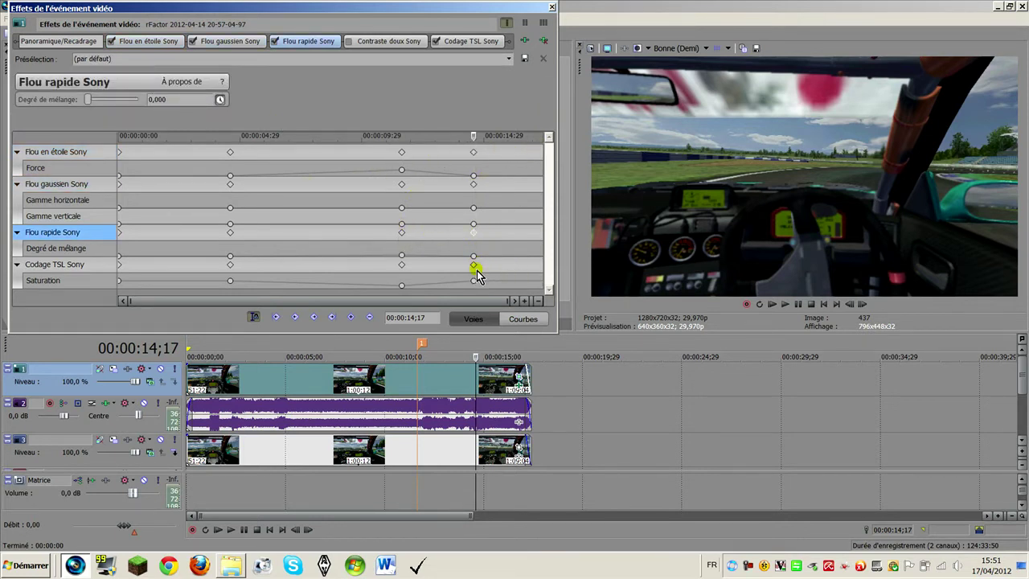
pyautogui.click(474, 264)
pyautogui.click(548, 103)
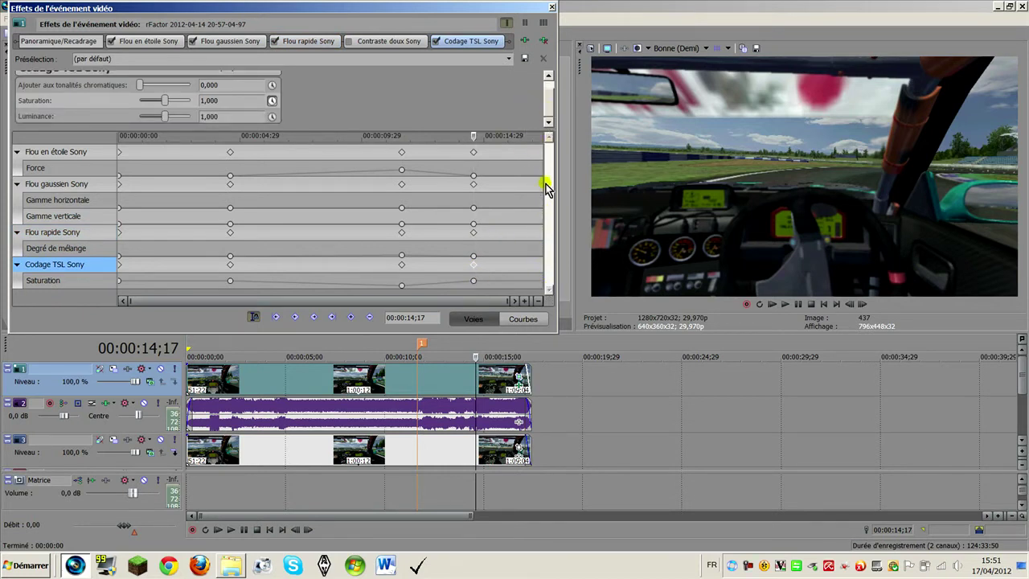
# Examine the clip from the last keyframes at 00:00:14;17 through its fading final frames around 00:00:17;08.
pyautogui.press('Right')
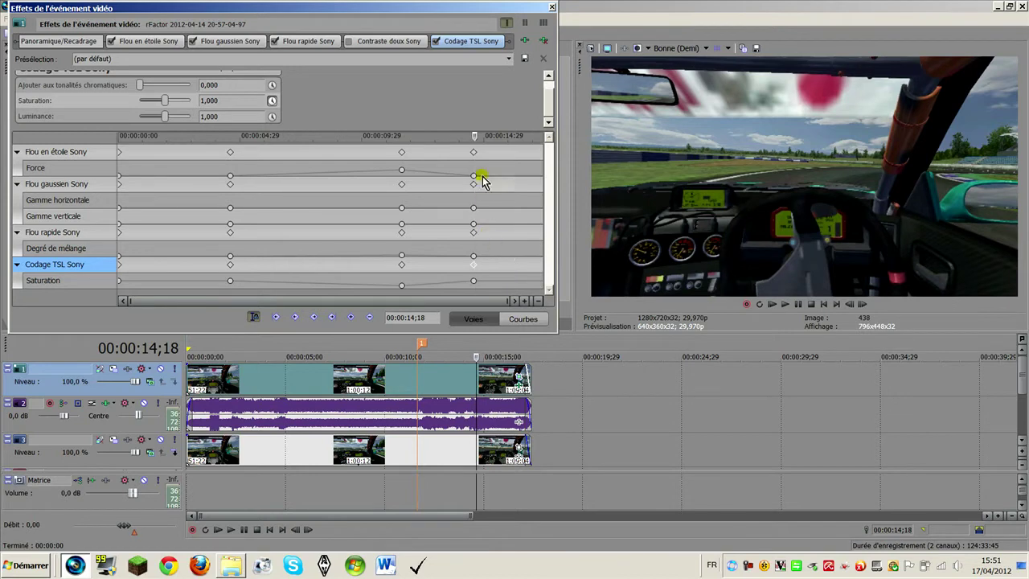
pyautogui.moveTo(474, 139); pyautogui.dragTo(472, 173)
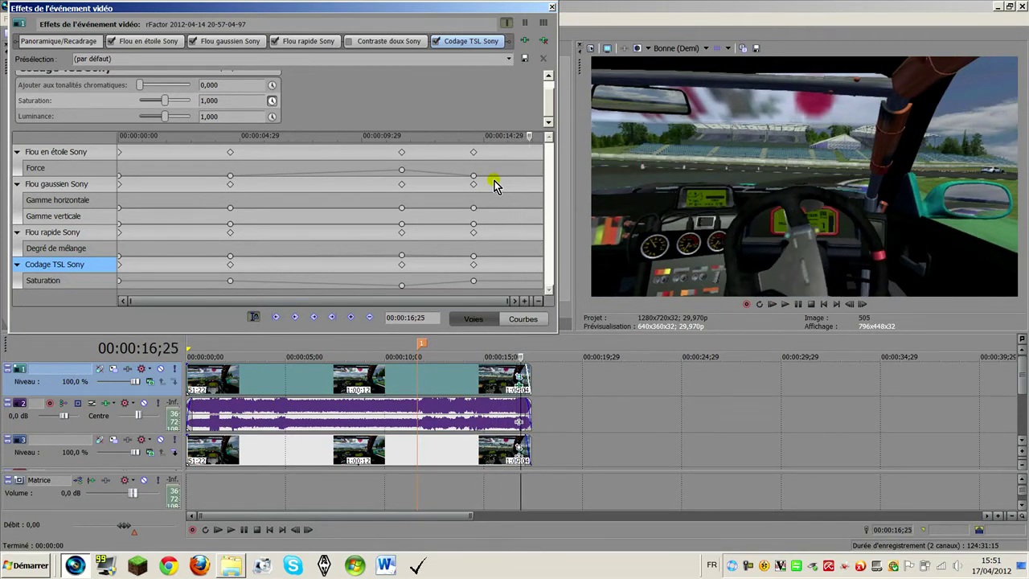
pyautogui.press('Right')
pyautogui.press('Left')
pyautogui.press('Left')
pyautogui.press('Left')
pyautogui.press('Left')
pyautogui.press('Left')
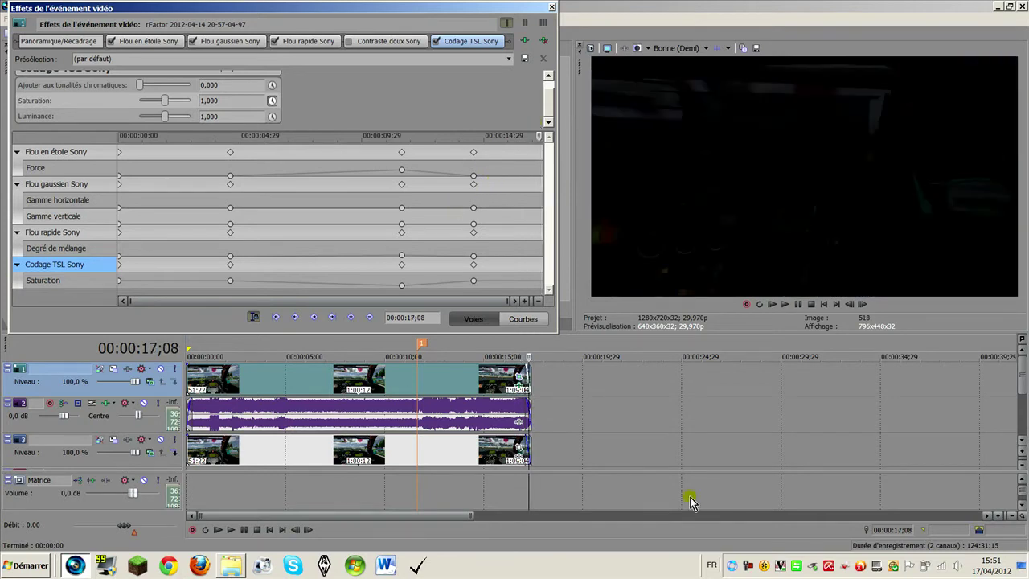
pyautogui.press('Right')
pyautogui.press('Right')
pyautogui.press('Left')
pyautogui.press('Left')
pyautogui.press('Left')
pyautogui.press('Left')
pyautogui.press('Left')
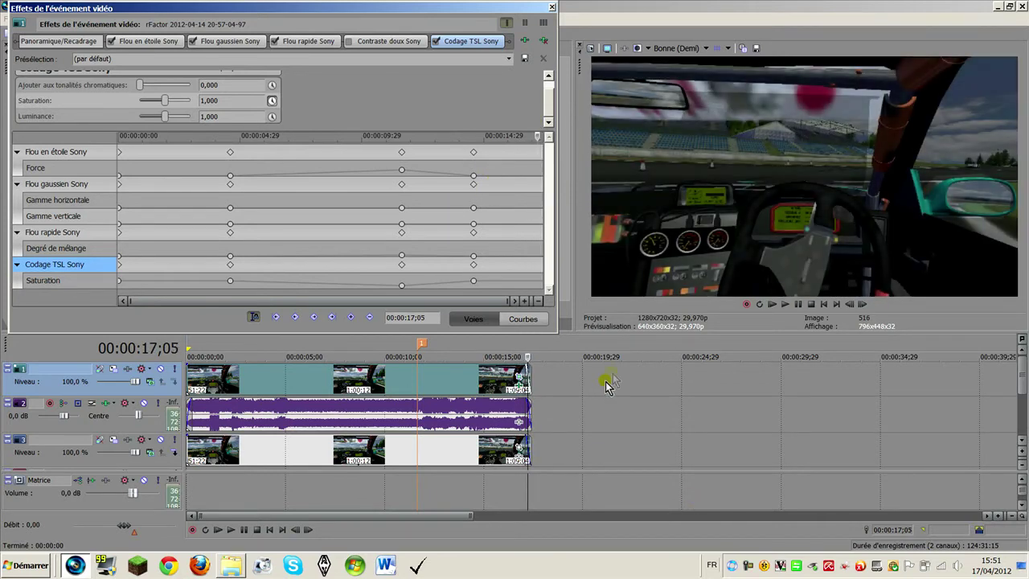
pyautogui.press('Right')
pyautogui.press('Right')
pyautogui.press('Right')
pyautogui.press('Right')
pyautogui.press('Right')
pyautogui.press('Right')
pyautogui.press('Right')
pyautogui.press('Right')
pyautogui.press('Right')
pyautogui.press('Left')
pyautogui.press('Left')
pyautogui.press('Left')
pyautogui.press('Left')
pyautogui.press('Left')
pyautogui.press('Left')
pyautogui.press('Left')
pyautogui.press('Left')
pyautogui.press('Left')
pyautogui.press('Left')
pyautogui.press('Left')
pyautogui.press('Left')
pyautogui.press('Left')
pyautogui.press('Left')
pyautogui.press('Left')
pyautogui.press('Left')
pyautogui.press('Left')
pyautogui.press('Left')
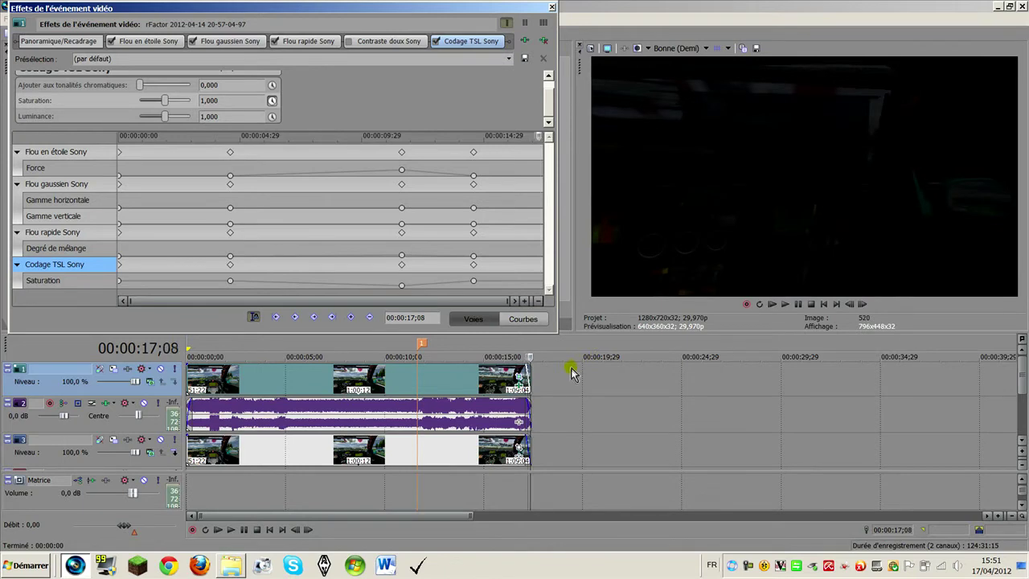
pyautogui.press('Right')
pyautogui.press('Right')
# Examine the blur and saturation transition frame by frame backwards from 00:00:17;08 to around 00:00:10;10.
pyautogui.press('Left')
pyautogui.press('Left')
pyautogui.press('Left')
pyautogui.press('Left')
pyautogui.press('Left')
pyautogui.press('Left')
pyautogui.press('Left')
pyautogui.press('Left')
pyautogui.press('Left')
pyautogui.press('Left')
pyautogui.press('Left')
pyautogui.press('Left')
pyautogui.press('Left')
pyautogui.press('Left')
pyautogui.press('Left')
pyautogui.press('Left')
pyautogui.press('Left')
pyautogui.press('Left')
pyautogui.press('Left')
pyautogui.press('Left')
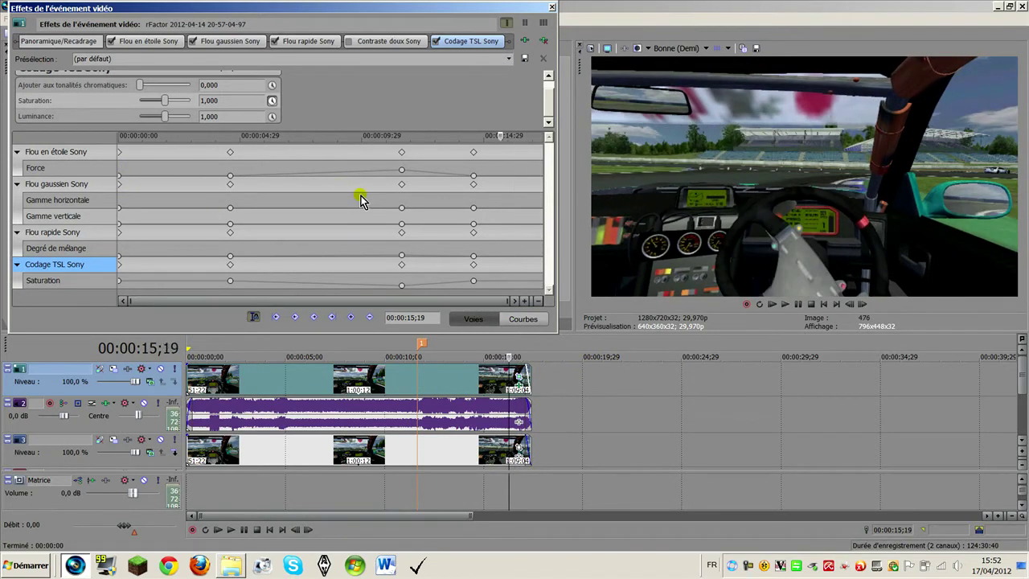
pyautogui.press('Left')
pyautogui.press('Left')
pyautogui.press('Left')
pyautogui.press('Left')
pyautogui.press('Left')
pyautogui.press('Left')
pyautogui.press('Left')
pyautogui.press('Left')
pyautogui.press('Left')
pyautogui.press('Left')
pyautogui.press('Left')
pyautogui.press('Left')
pyautogui.press('Left')
pyautogui.press('Left')
pyautogui.press('Left')
pyautogui.press('Left')
pyautogui.press('Left')
pyautogui.press('Left')
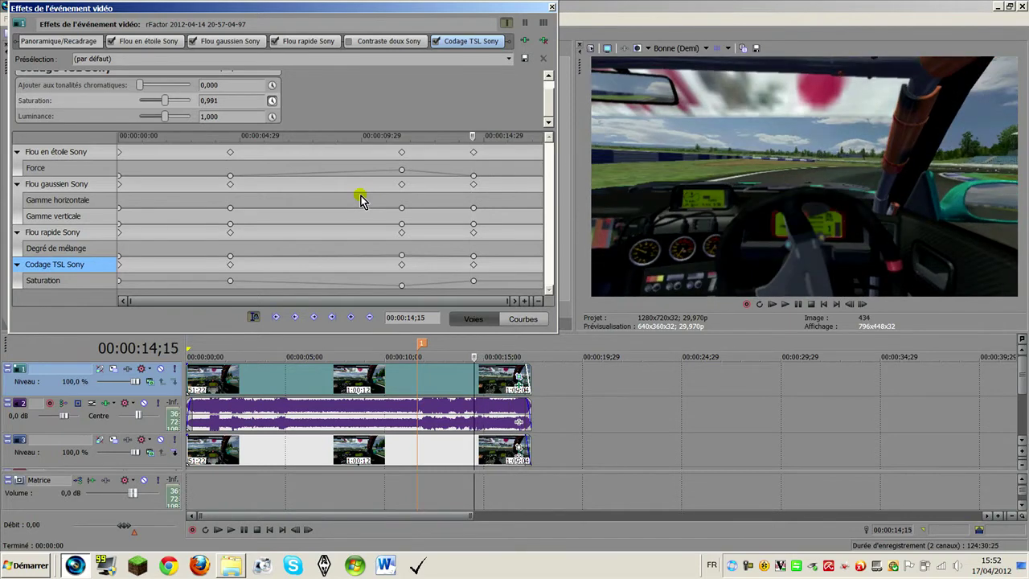
pyautogui.press('Left')
pyautogui.press('Left')
pyautogui.press('Left')
pyautogui.press('Left')
pyautogui.press('Left')
pyautogui.press('Left')
pyautogui.press('Left')
pyautogui.press('Left')
pyautogui.press('Left')
pyautogui.press('Left')
pyautogui.press('Left')
pyautogui.press('Left')
pyautogui.press('Left')
pyautogui.press('Left')
pyautogui.press('Left')
pyautogui.press('Left')
pyautogui.press('Left')
pyautogui.press('Left')
pyautogui.press('Left')
pyautogui.press('Left')
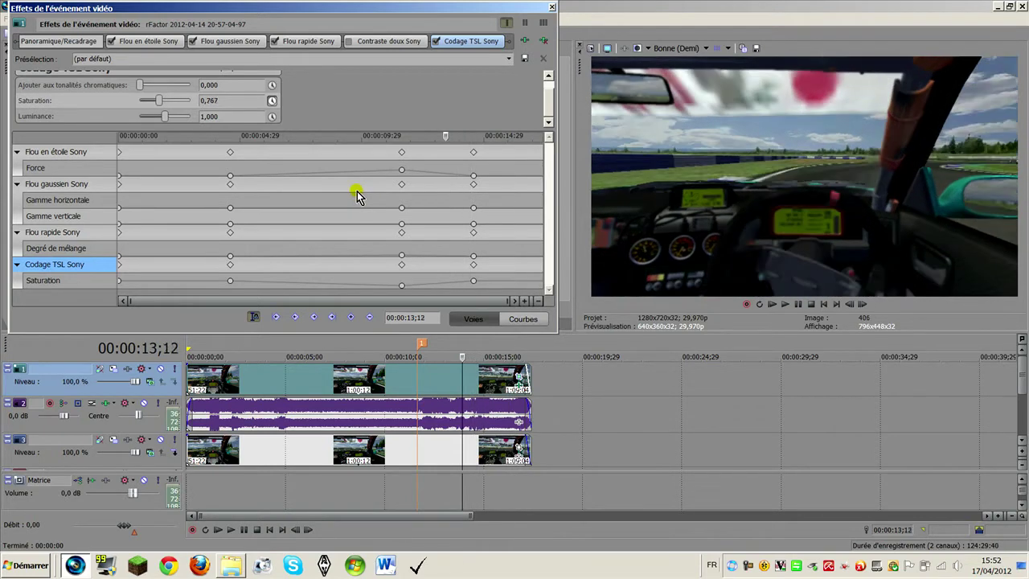
pyautogui.press('Left')
pyautogui.press('Left')
pyautogui.press('Left')
pyautogui.press('Left')
pyautogui.press('Left')
pyautogui.press('Left')
pyautogui.press('Left')
pyautogui.press('Left')
pyautogui.press('Left')
pyautogui.press('Left')
pyautogui.press('Left')
pyautogui.press('Left')
pyautogui.press('Left')
pyautogui.press('Left')
pyautogui.press('Left')
pyautogui.press('Left')
pyautogui.press('Left')
pyautogui.press('Left')
pyautogui.press('Left')
pyautogui.press('Left')
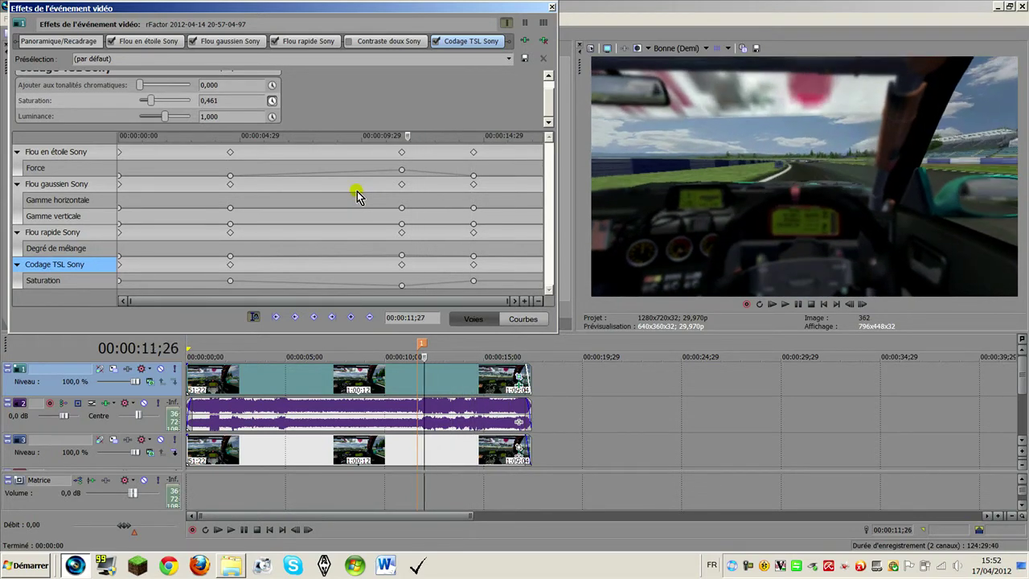
# Examine the frames forward to the strongest blur at 00:00:11;18, and close the event effects window.
pyautogui.press('Right')
pyautogui.press('Right')
pyautogui.press('Right')
pyautogui.press('Right')
pyautogui.press('Right')
pyautogui.press('Right')
pyautogui.press('Right')
pyautogui.press('Right')
pyautogui.press('Right')
pyautogui.press('Right')
pyautogui.press('Right')
pyautogui.press('Right')
pyautogui.press('Right')
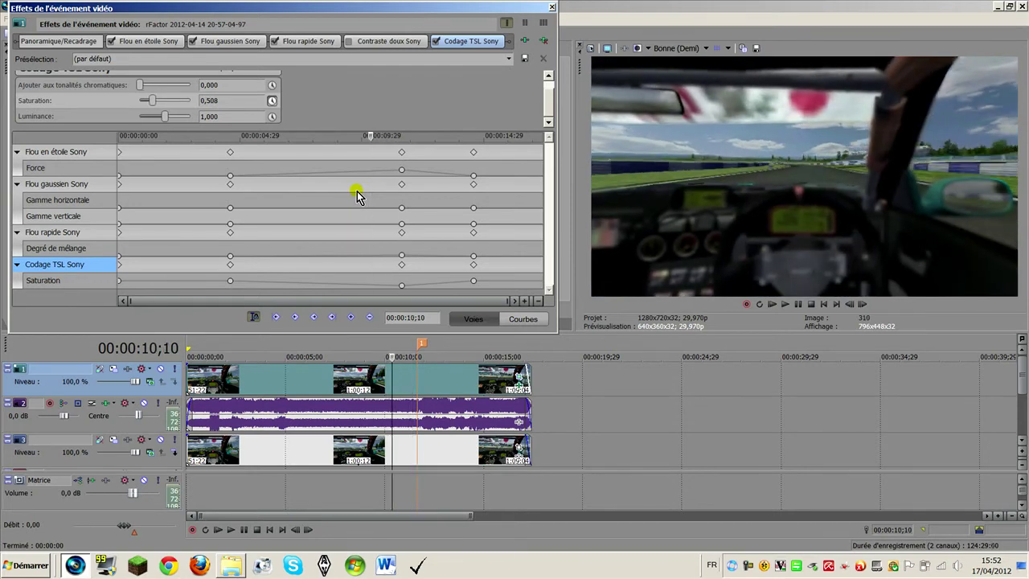
pyautogui.press('Right')
pyautogui.press('Right')
pyautogui.press('Right')
pyautogui.press('Right')
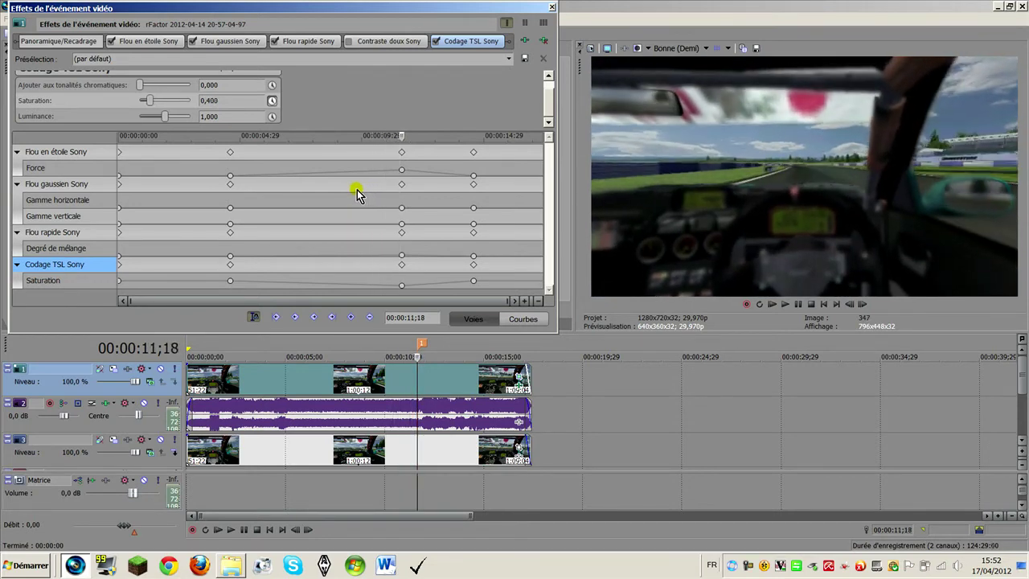
pyautogui.click(552, 8)
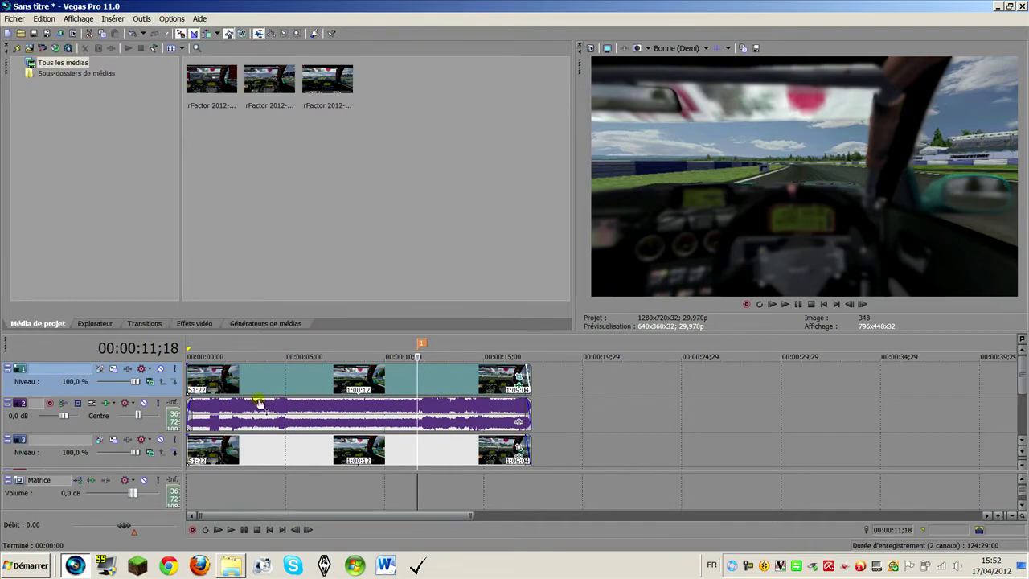
# Add the Codage TSL Sony effect to video track 3 at 00:00:00;00 and enable keyframe animation for its Saturation.
pyautogui.click(186, 444)
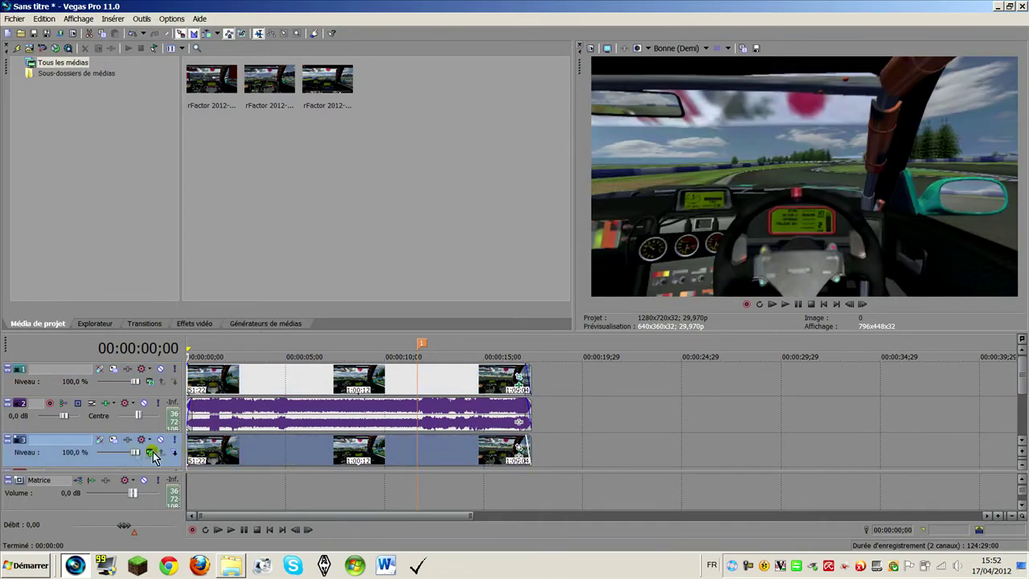
pyautogui.click(128, 442)
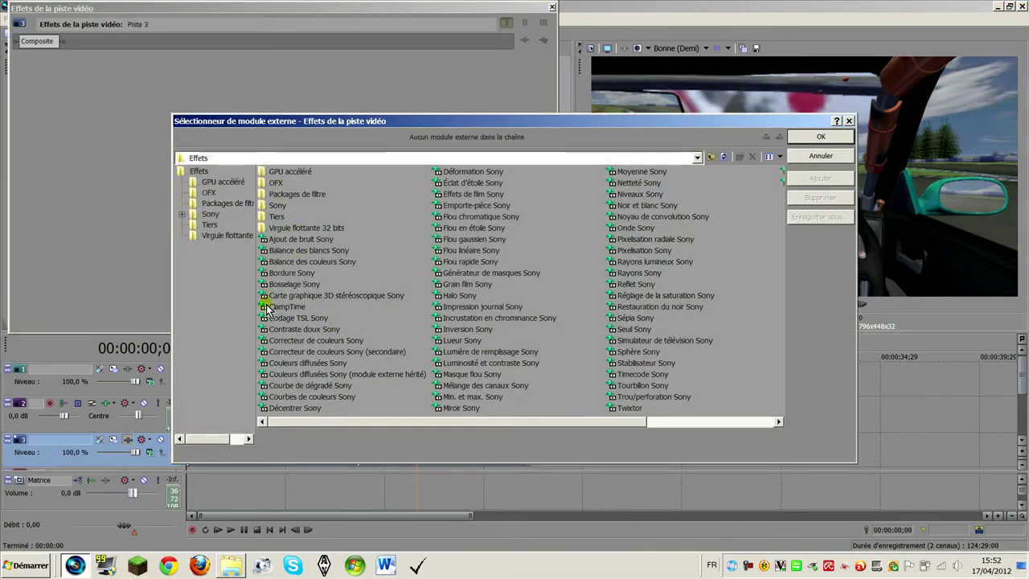
pyautogui.doubleClick(289, 322)
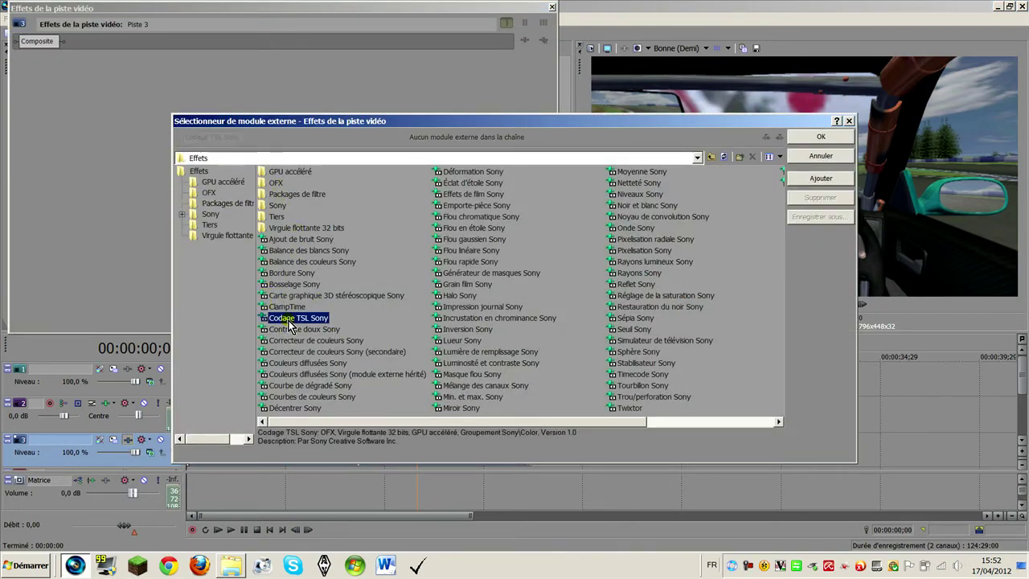
pyautogui.click(841, 137)
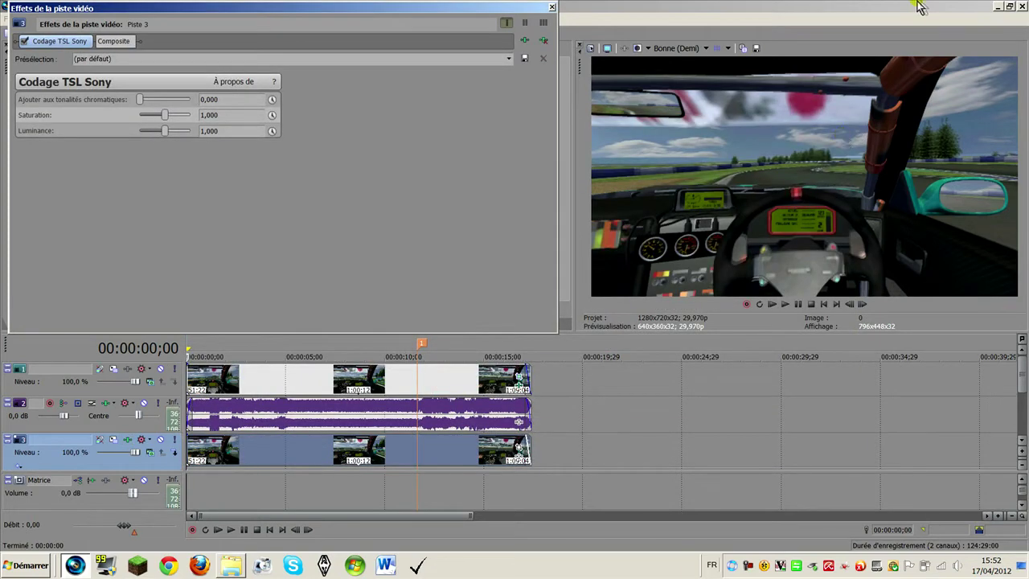
pyautogui.click(272, 117)
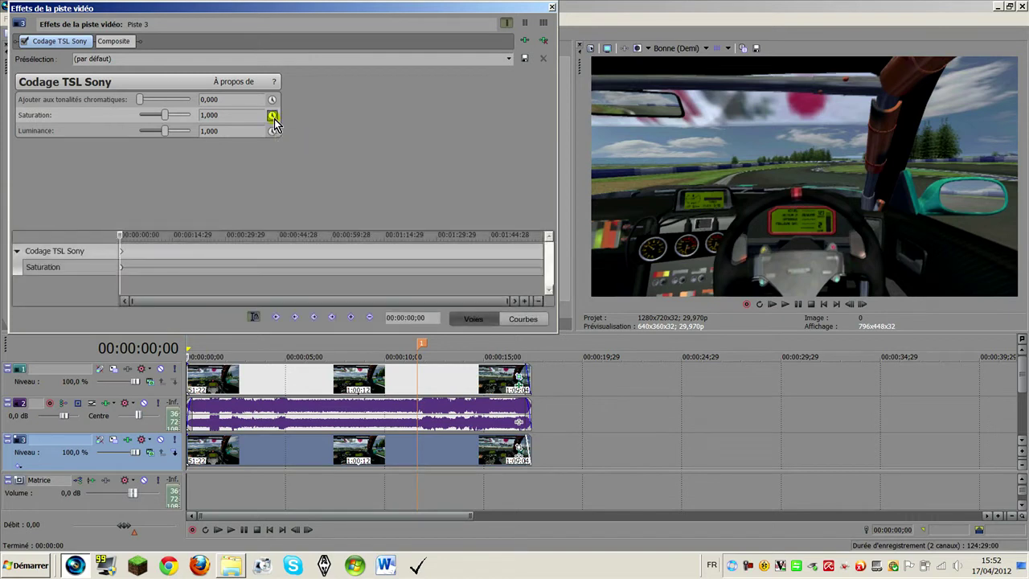
# Add Saturation keyframes to track 3's Codage TSL Sony effect at 00:00:05;14 and 00:00:11;19.
pyautogui.click(217, 254)
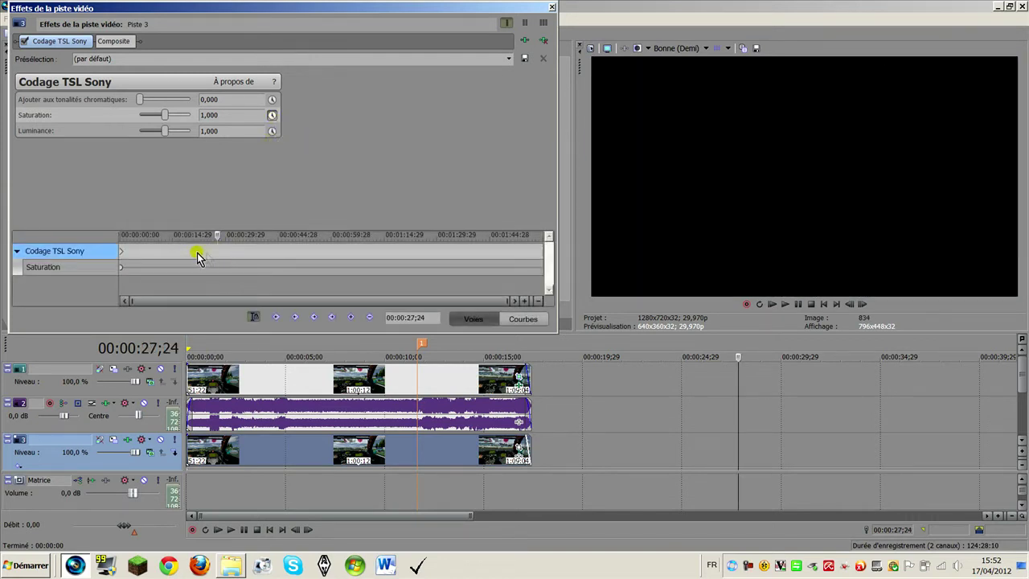
pyautogui.scroll(5, 198, 256)
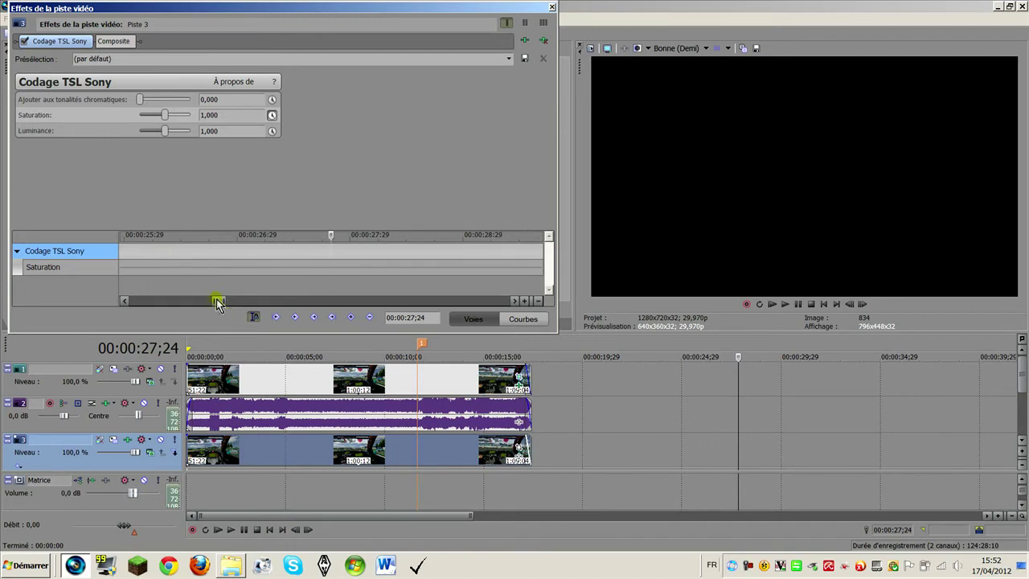
pyautogui.scroll(-4, 214, 299)
pyautogui.click(169, 256)
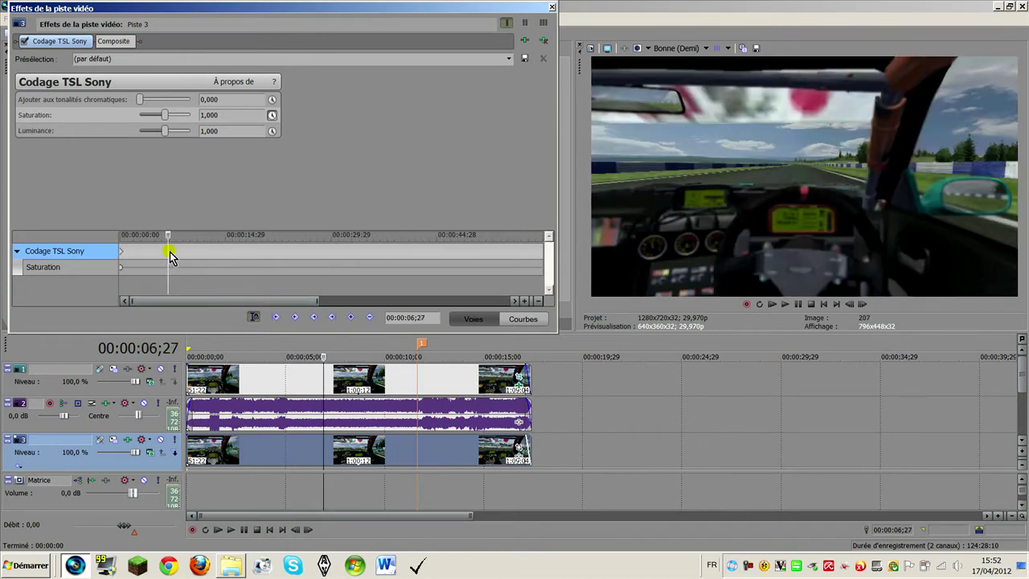
pyautogui.click(150, 256)
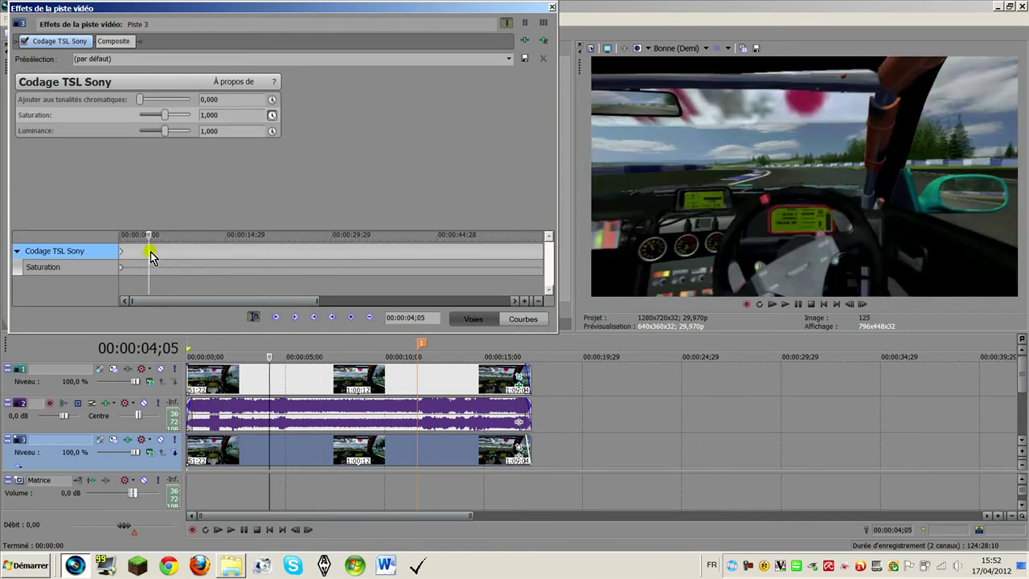
pyautogui.click(159, 253)
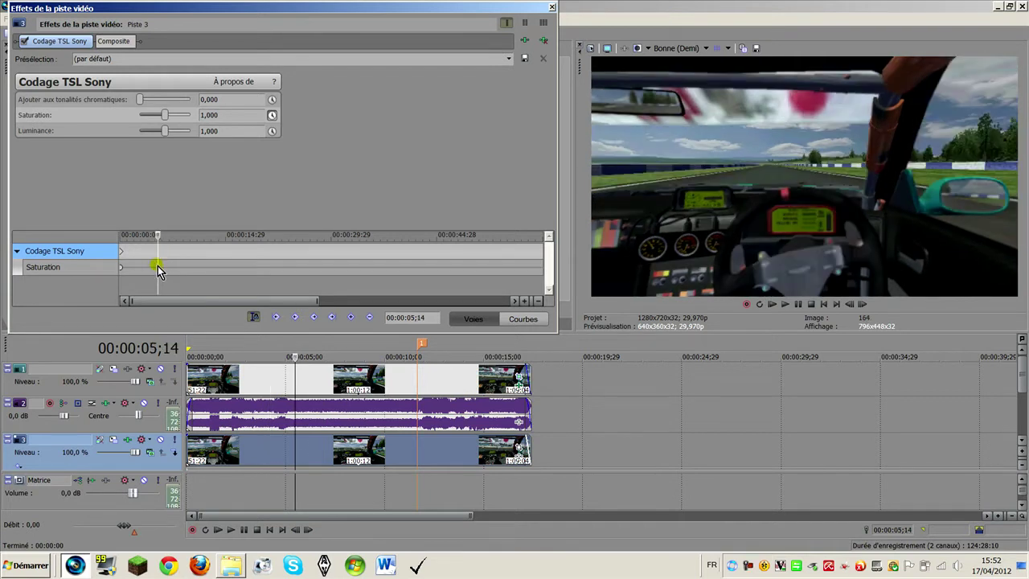
pyautogui.click(92, 269)
pyautogui.click(313, 318)
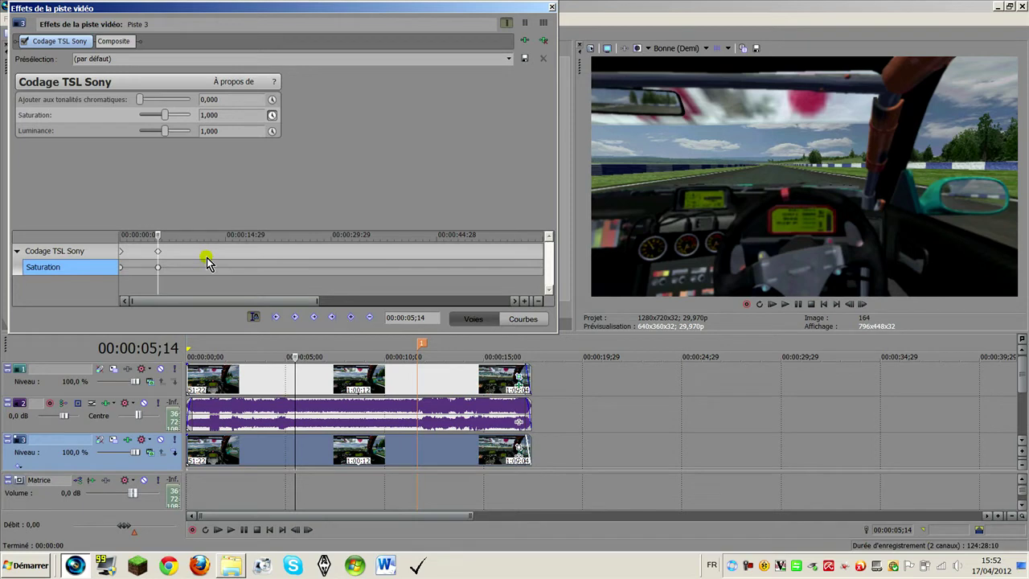
pyautogui.click(416, 385)
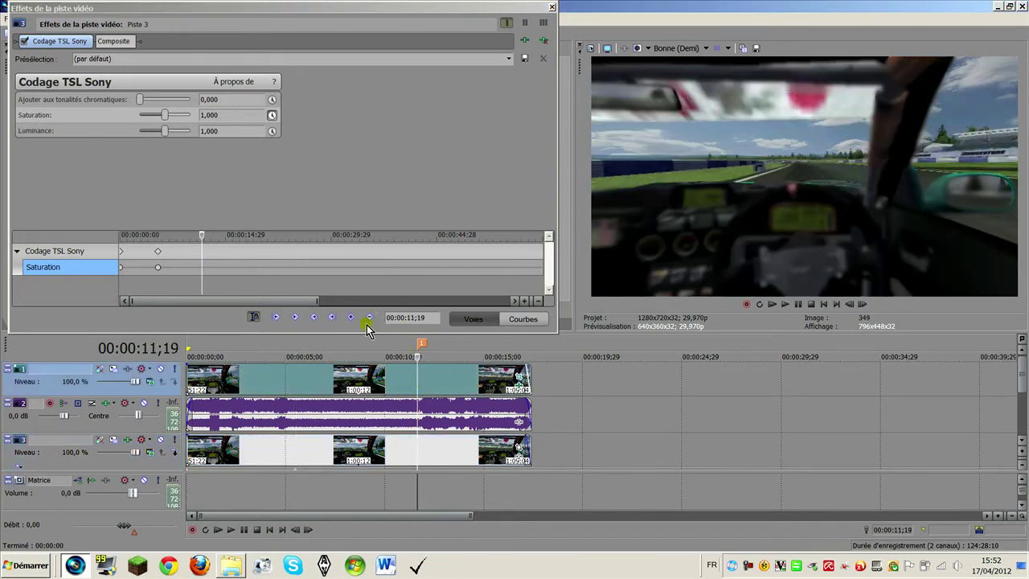
pyautogui.click(352, 318)
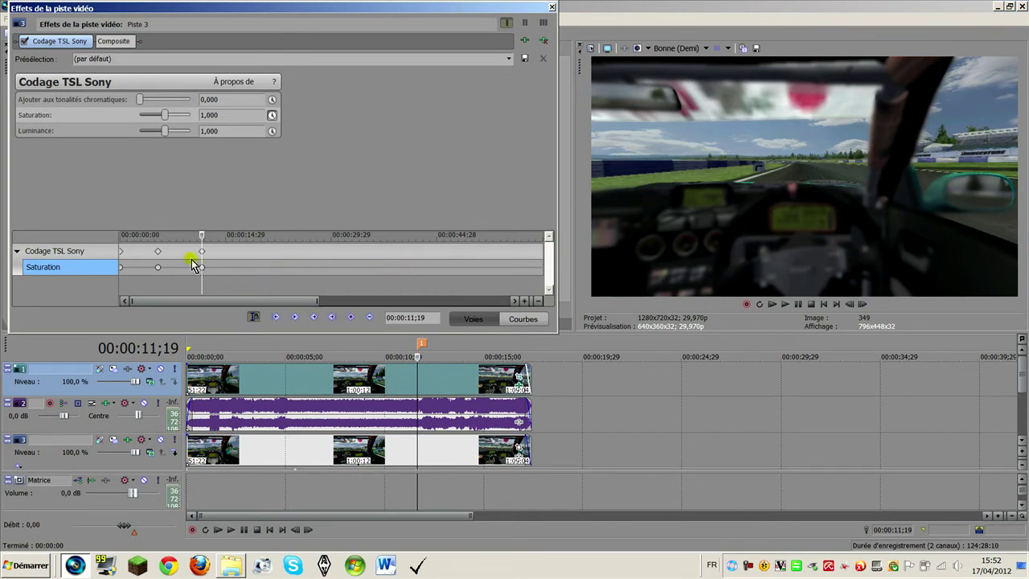
# Check the Saturation keyframes and move the last one earlier to 00:00:11;07.
pyautogui.click(157, 252)
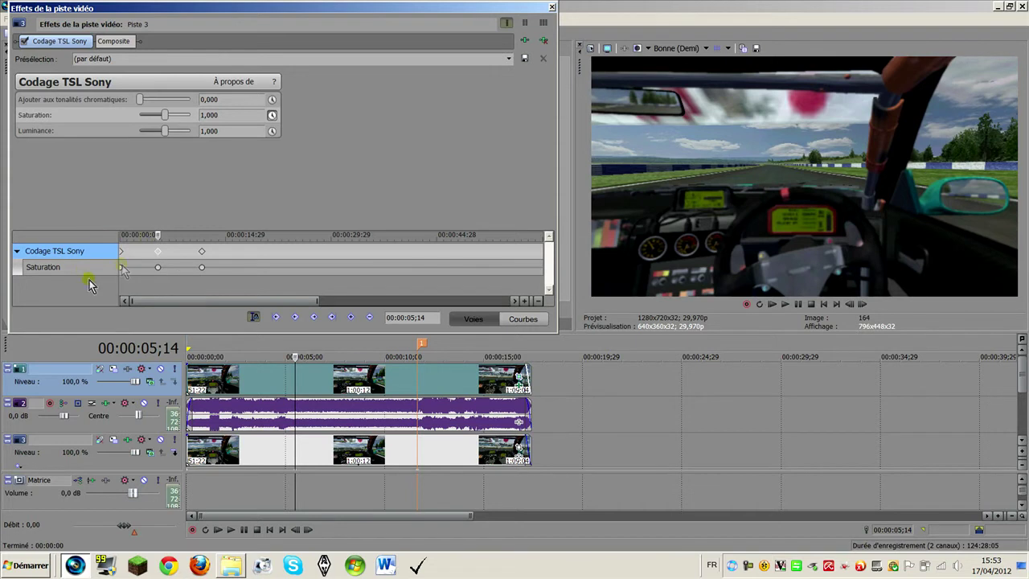
pyautogui.press('Right')
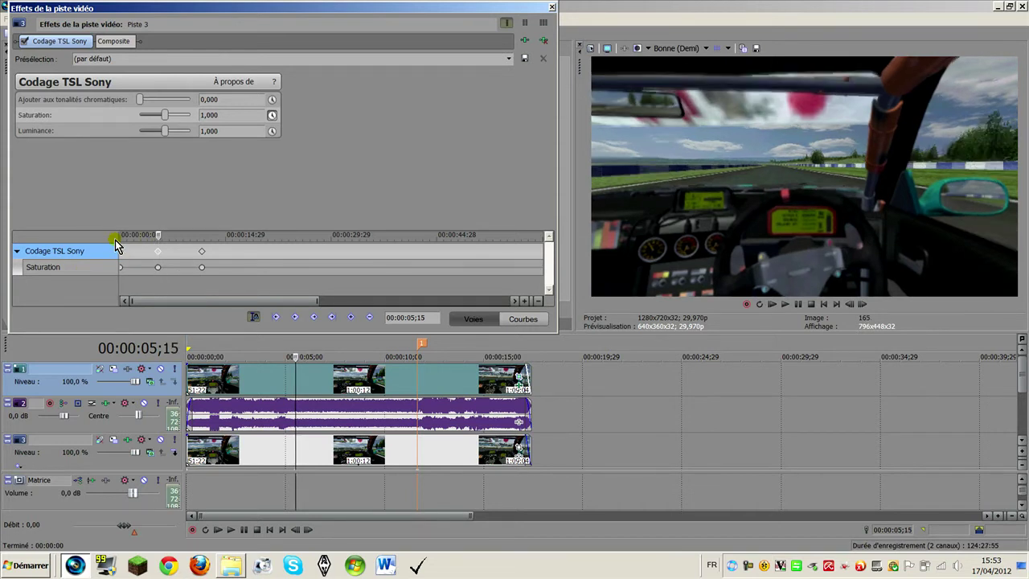
pyautogui.click(203, 253)
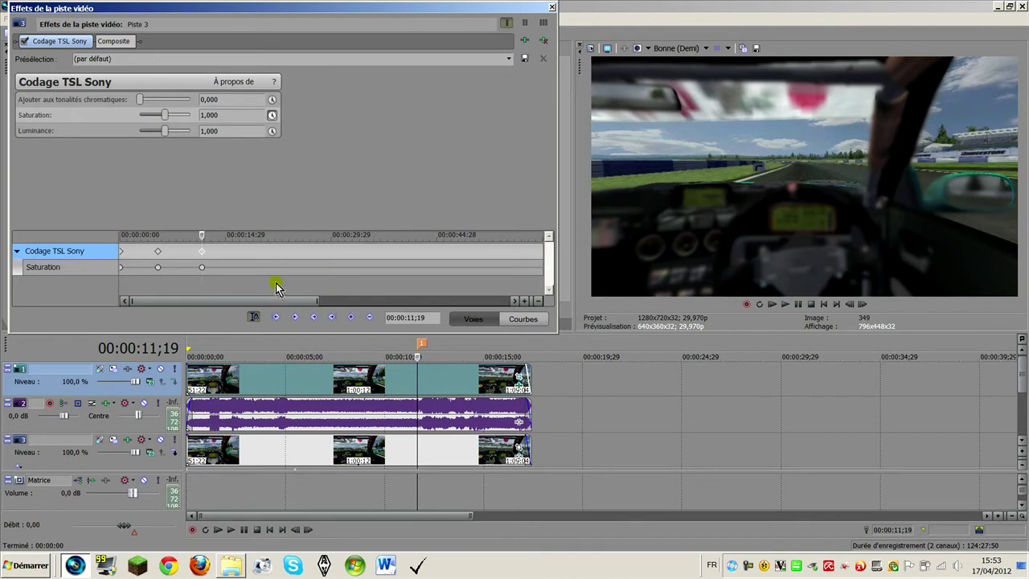
pyautogui.scroll(5, 204, 257)
pyautogui.moveTo(333, 271); pyautogui.dragTo(287, 269)
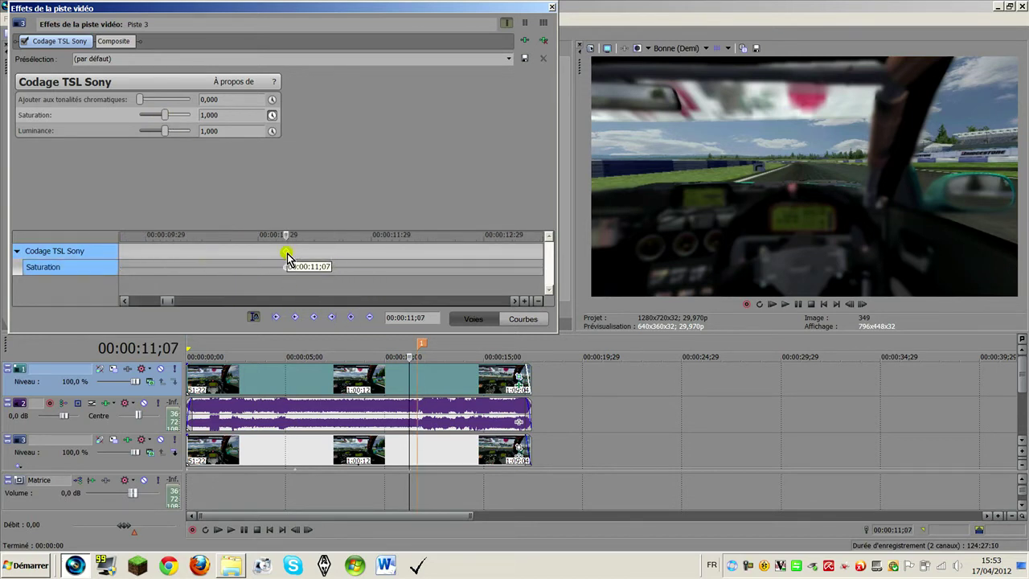
pyautogui.scroll(-5, 305, 280)
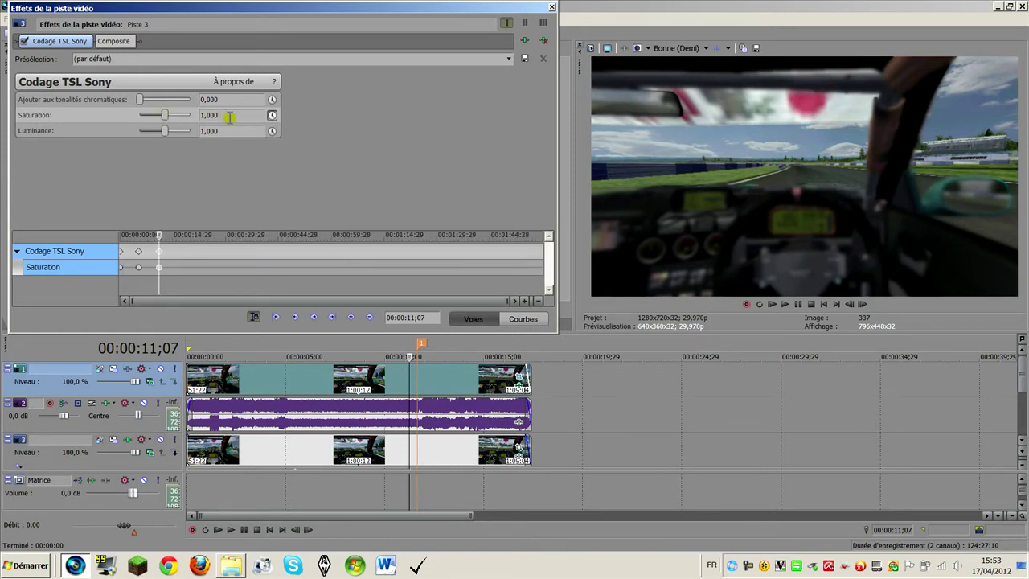
# Try a Saturation of 2,0 on the 00:00:11;07 keyframe and settle on 1,500.
pyautogui.write('1,500')
pyautogui.press('Return')
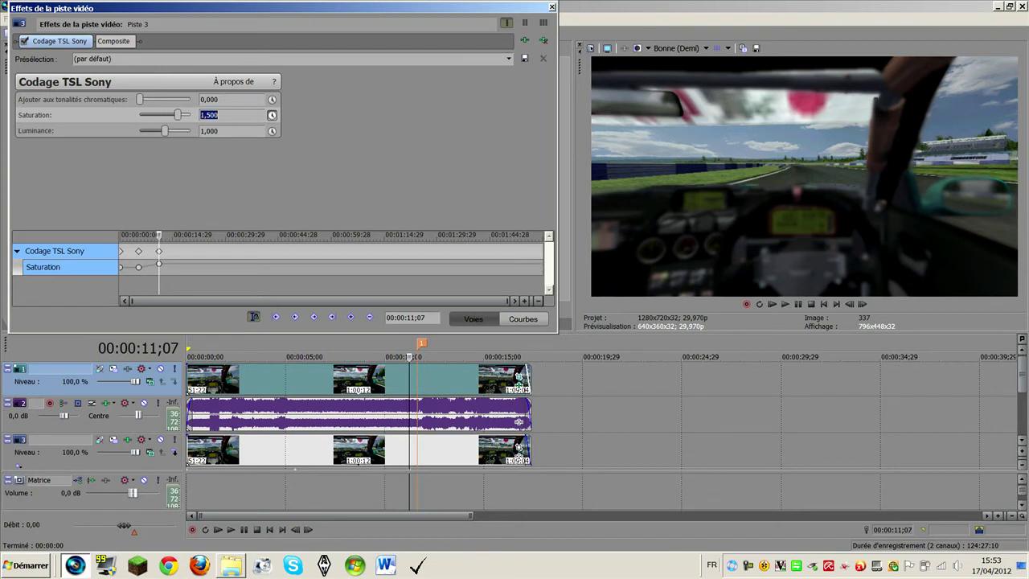
pyautogui.moveTo(231, 113); pyautogui.dragTo(174, 113)
pyautogui.write('2')
pyautogui.press('Return')
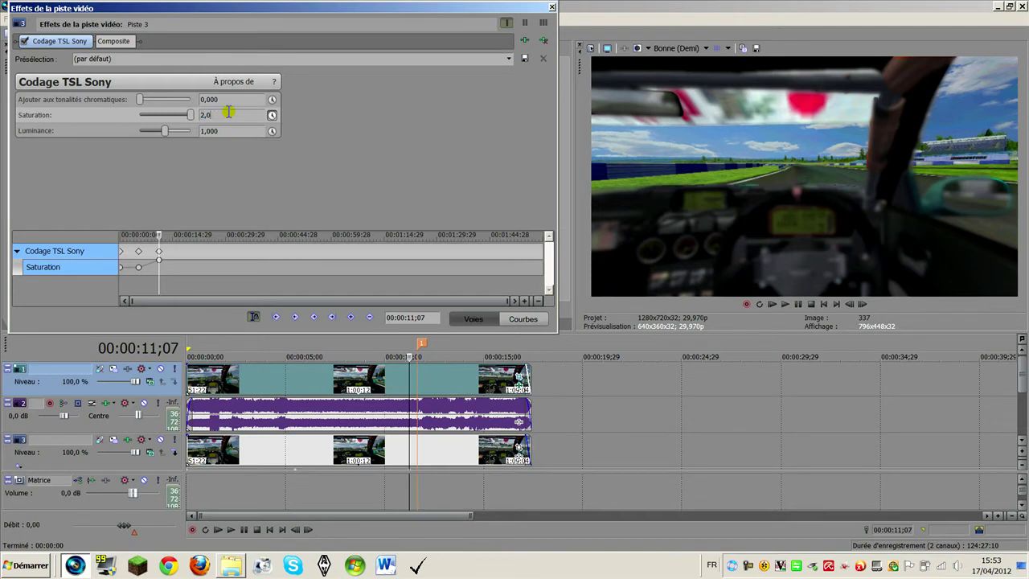
pyautogui.press('Return')
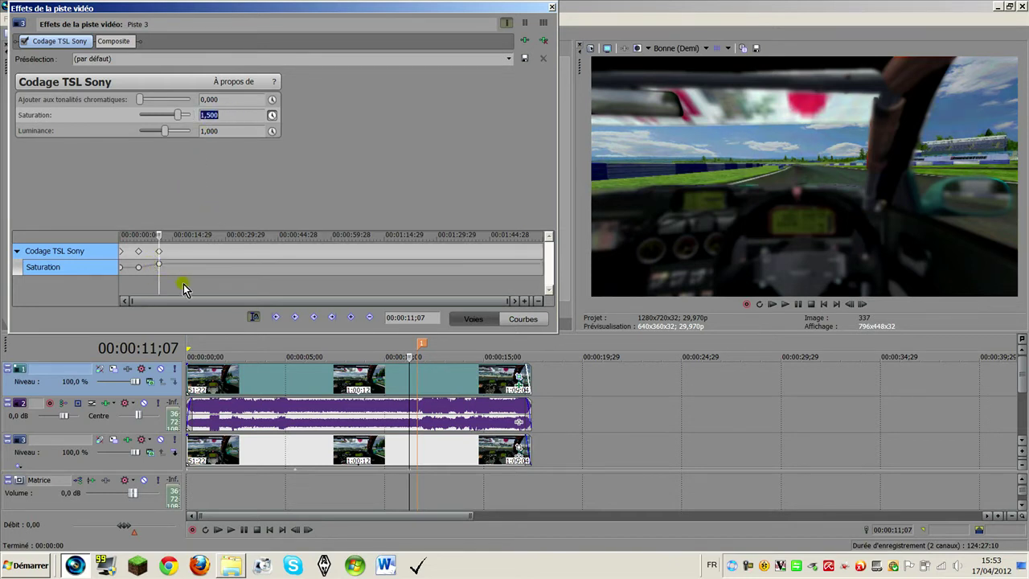
# Apply the (par défaut) preset to Codage TSL Sony at 00:00:12;03 to keyframe Saturation at 1,000.
pyautogui.click(175, 254)
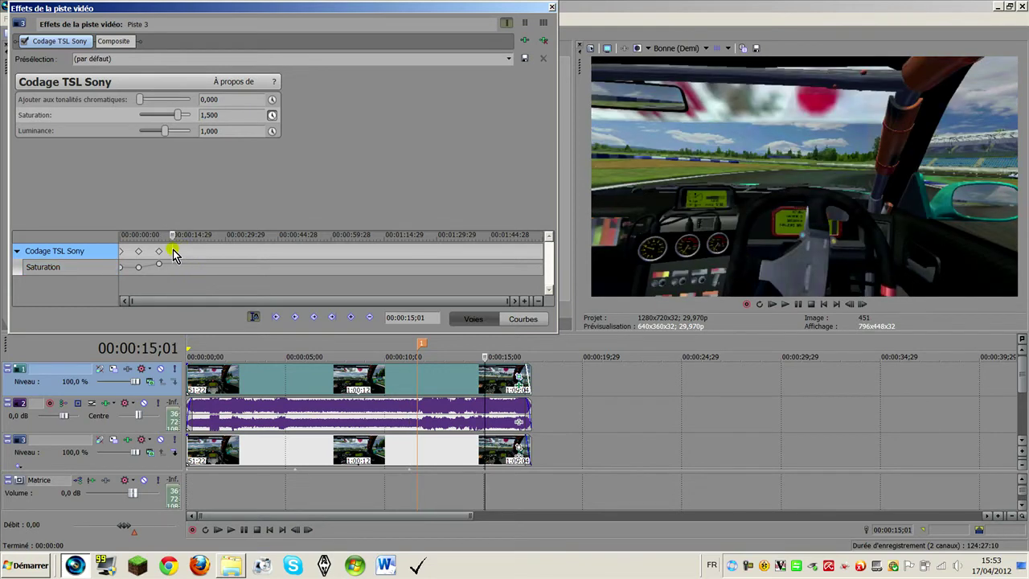
pyautogui.press('Left')
pyautogui.press('Left')
pyautogui.press('Right')
pyautogui.press('Left')
pyautogui.press('Left')
pyautogui.press('Left')
pyautogui.press('Left')
pyautogui.press('Left')
pyautogui.press('Left')
pyautogui.press('Left')
pyautogui.press('Left')
pyautogui.press('Left')
pyautogui.press('Left')
pyautogui.moveTo(159, 252); pyautogui.dragTo(149, 270)
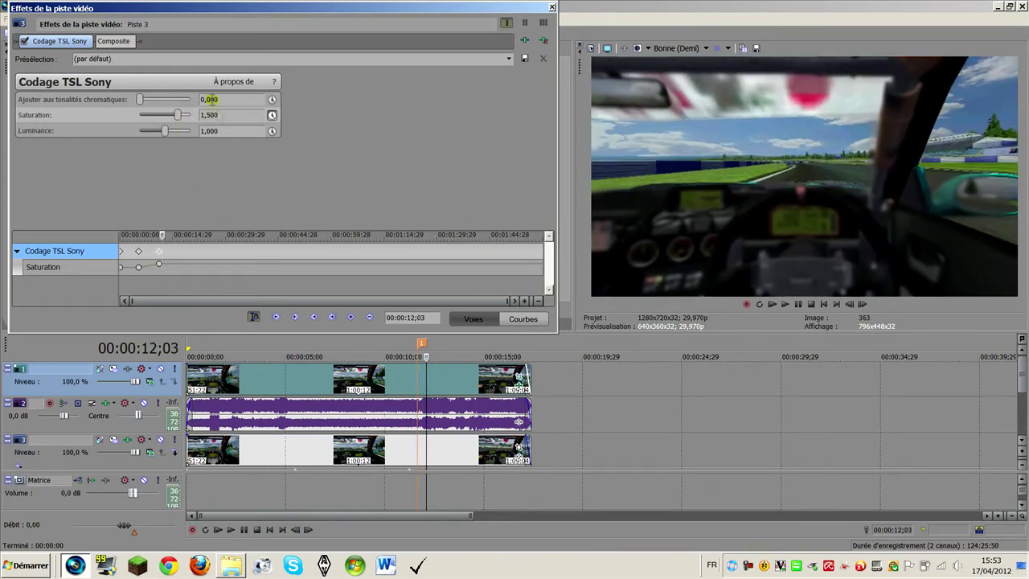
pyautogui.click(508, 60)
pyautogui.click(507, 60)
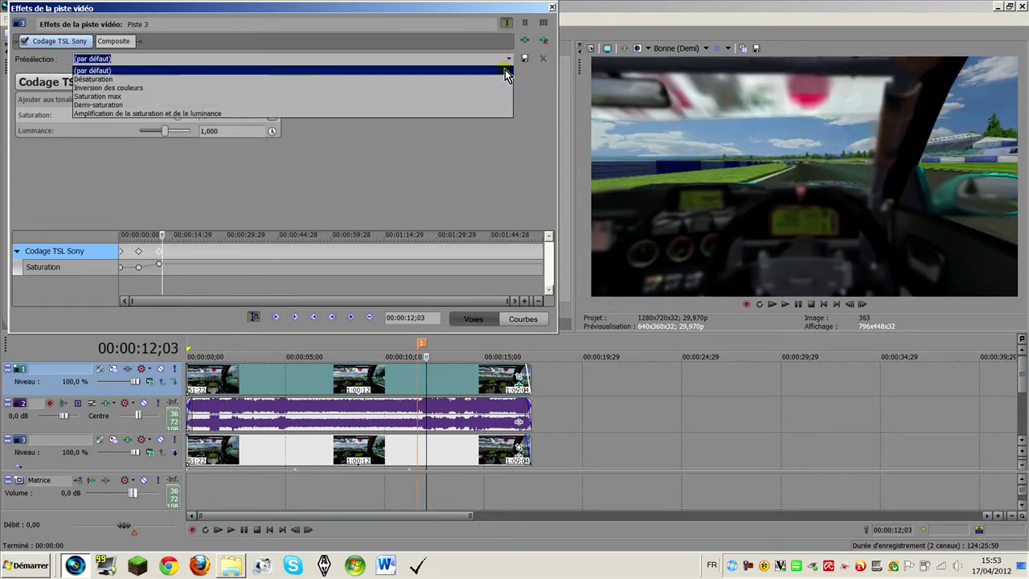
pyautogui.click(507, 71)
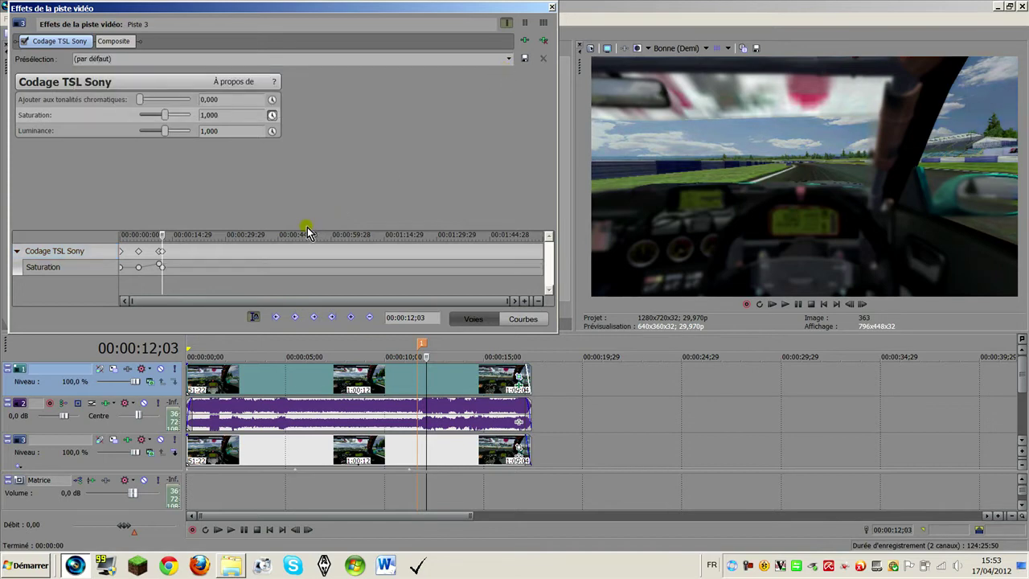
# Play the clip from 00:00:00;27 and move the second Saturation keyframe earlier to about 00:00:04.
pyautogui.click(122, 251)
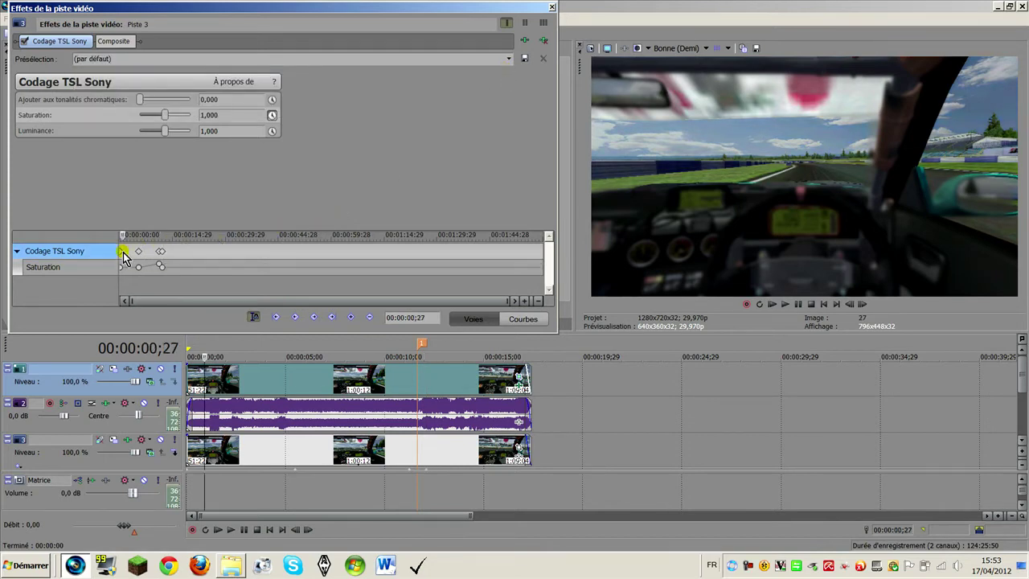
pyautogui.press('space')
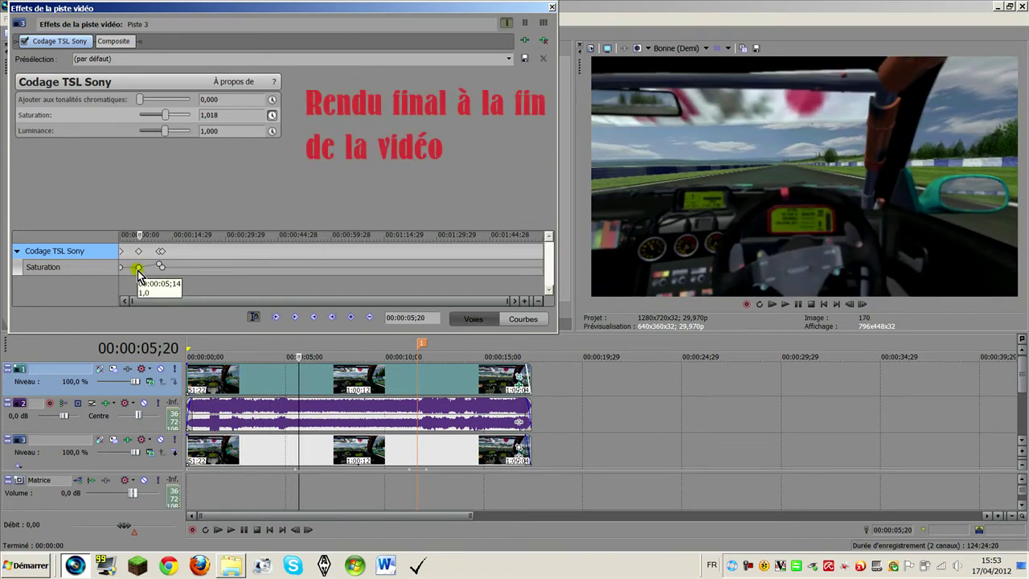
pyautogui.click(135, 267)
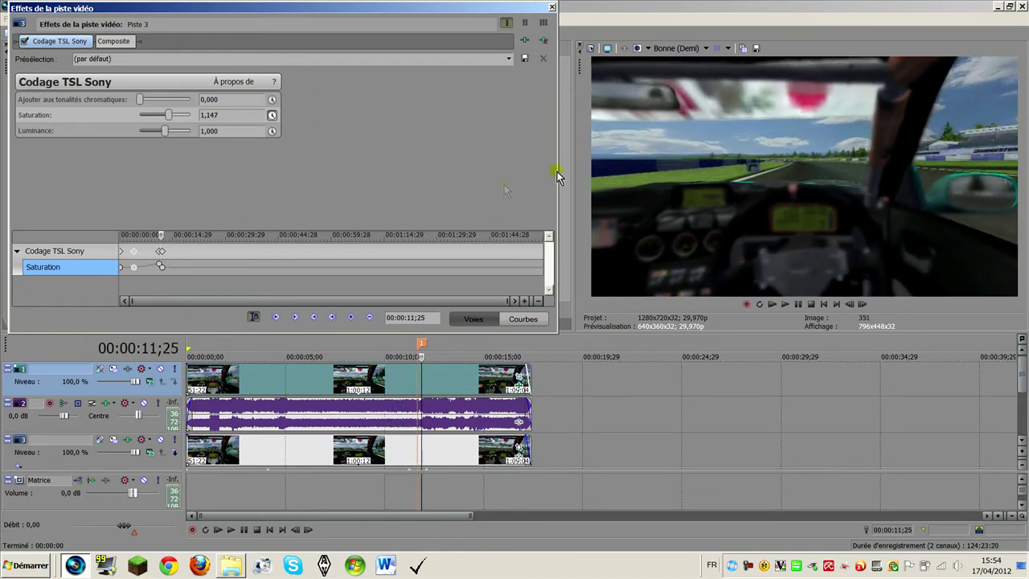
# Set the track 3 Codage TSL Sony Saturation to 1,600 on the 00:00:11;07 keyframe and close the effects window.
pyautogui.click(162, 253)
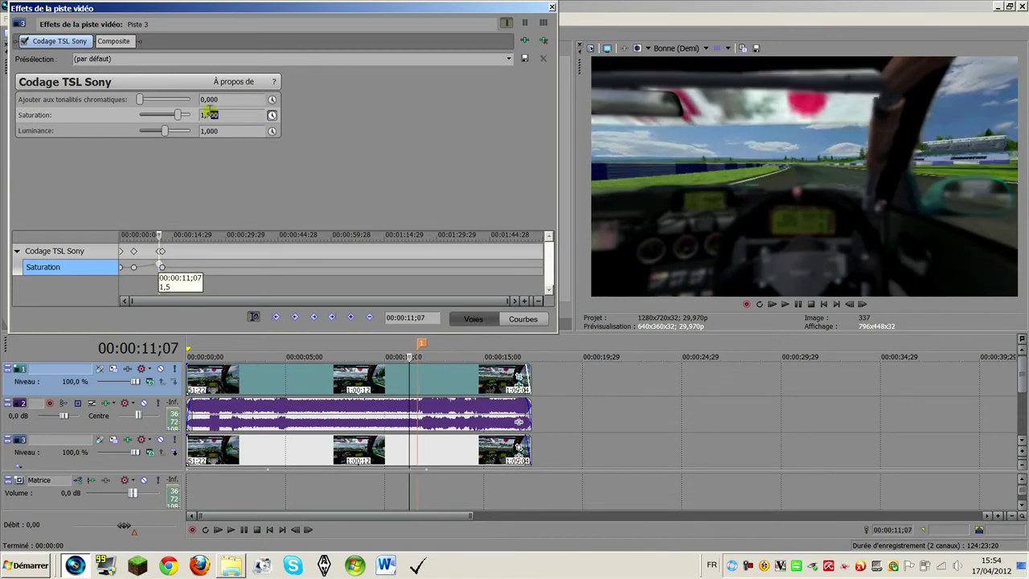
pyautogui.press('BackSpace')
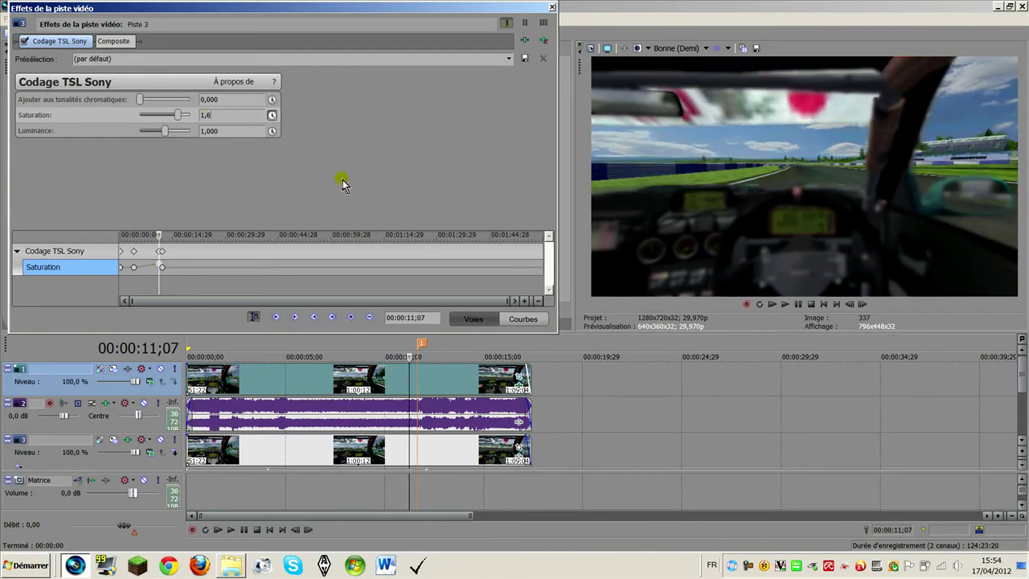
pyautogui.press('Return')
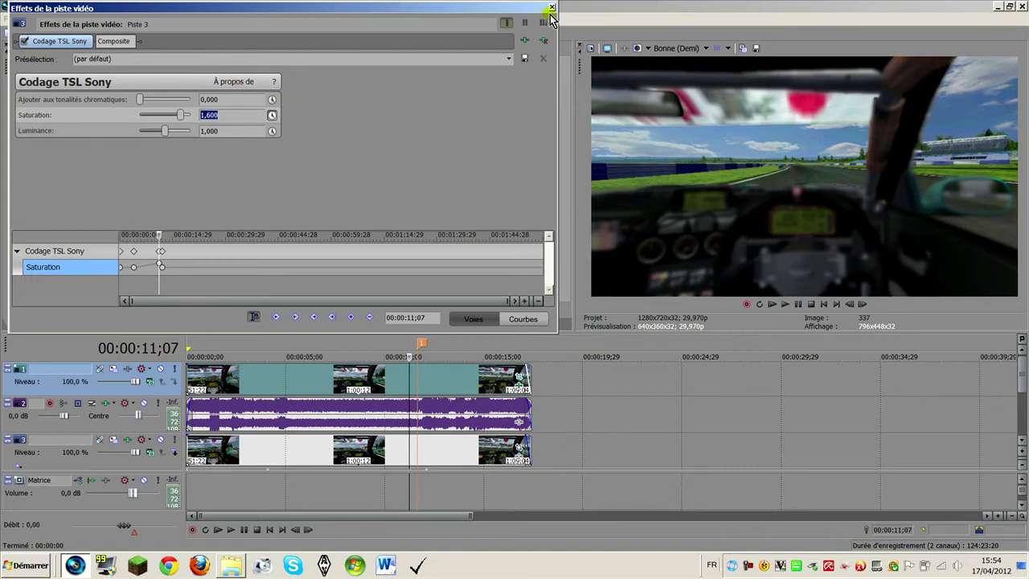
pyautogui.click(552, 10)
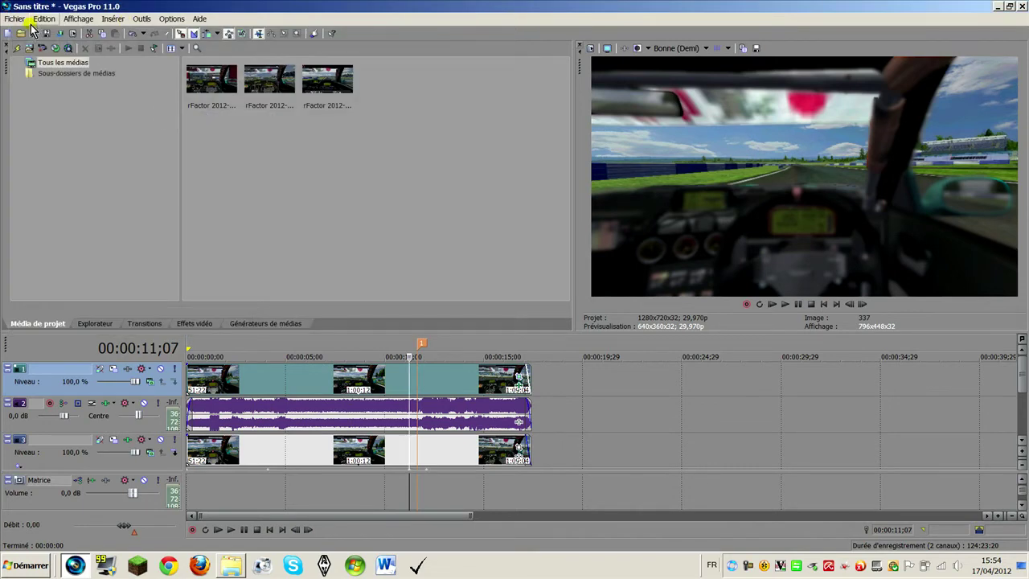
# Save the project in the Youtube folder, overwriting the existing file TUTO flou de fou !
pyautogui.click(33, 33)
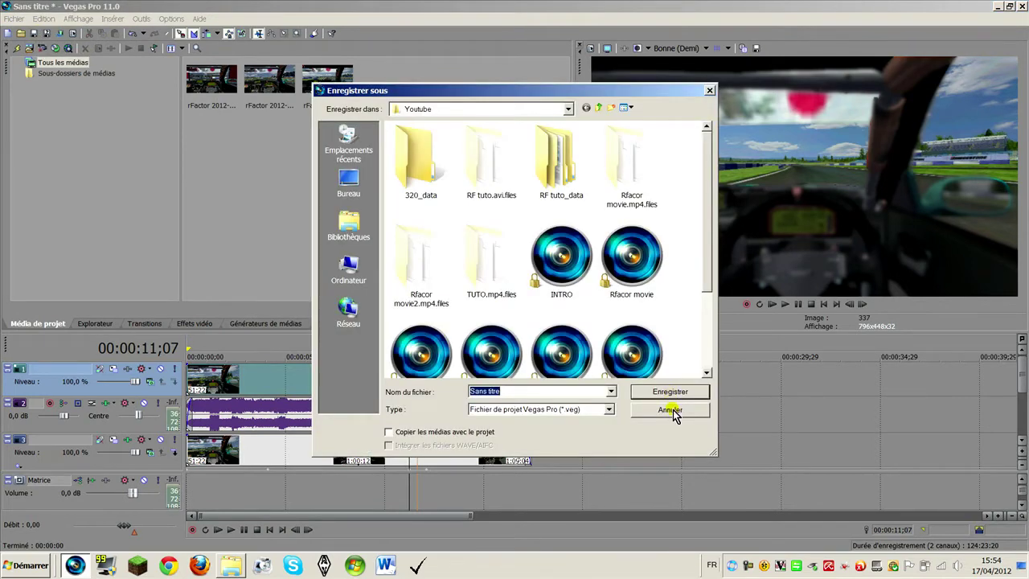
pyautogui.click(671, 410)
pyautogui.click(34, 33)
pyautogui.moveTo(708, 207); pyautogui.dragTo(708, 287)
pyautogui.click(644, 269)
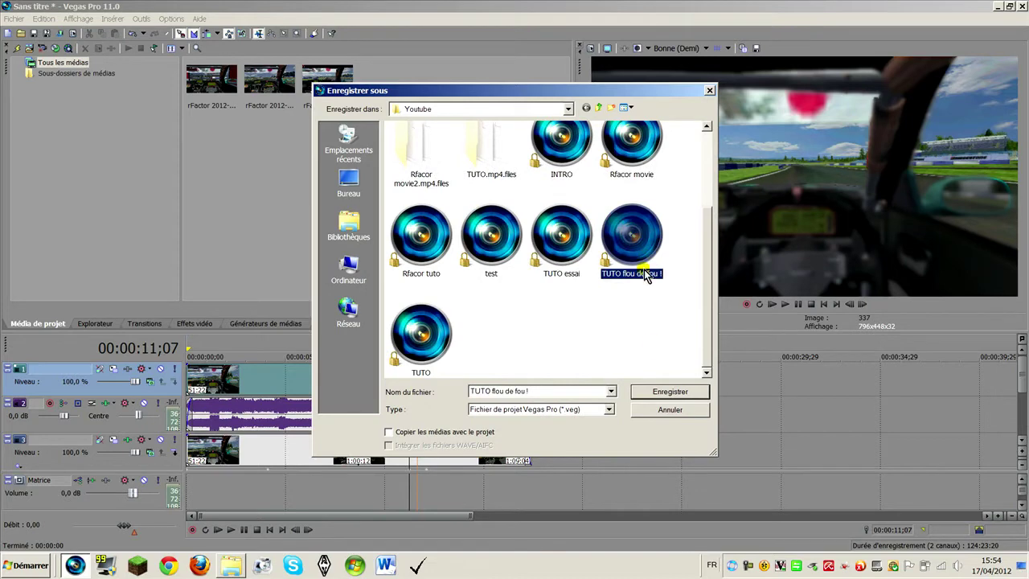
pyautogui.click(676, 394)
pyautogui.click(560, 290)
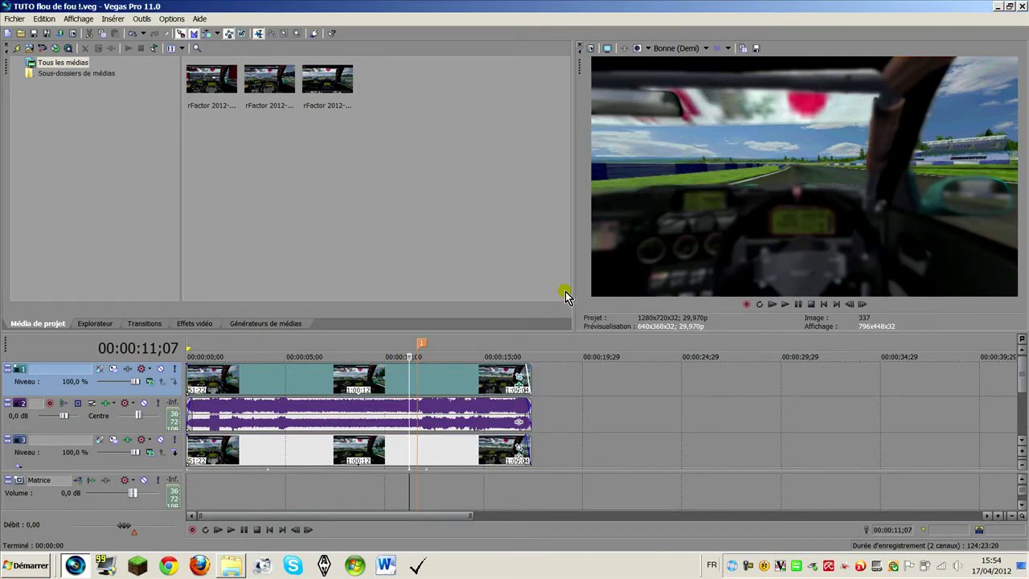
# Lower the volume of audio track 2 to -5,0 dB.
pyautogui.click(192, 376)
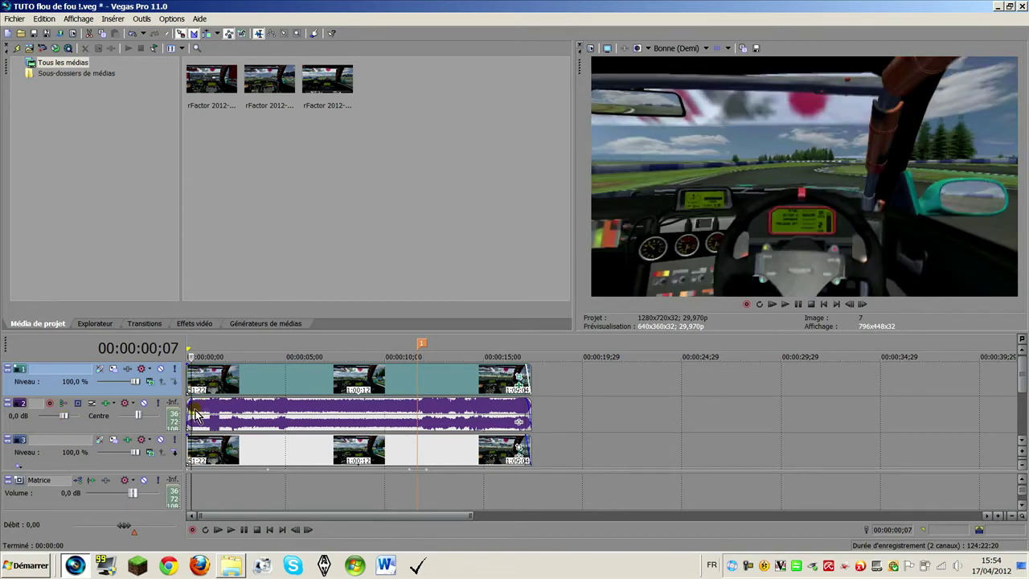
pyautogui.click(230, 401)
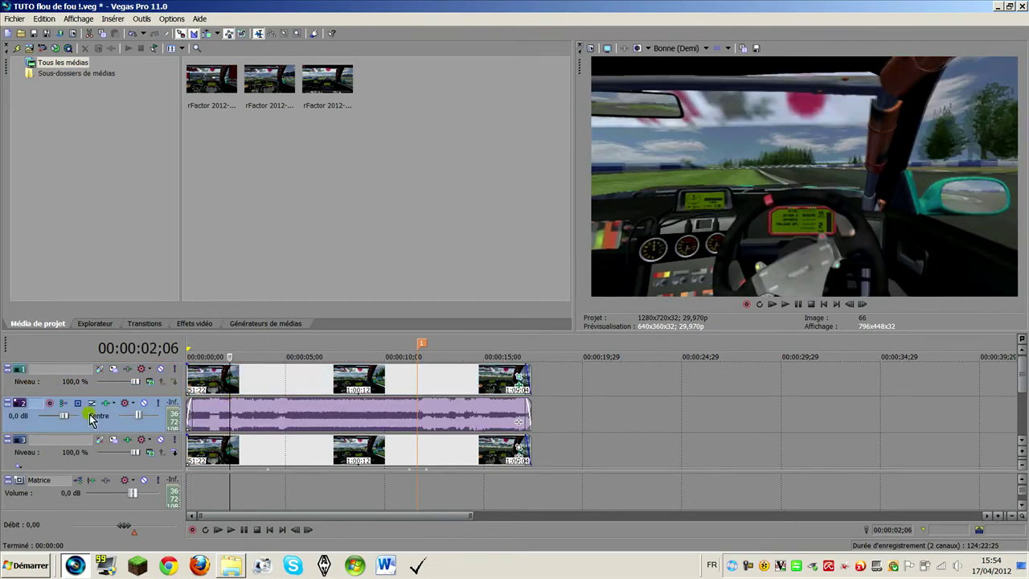
pyautogui.moveTo(63, 415); pyautogui.dragTo(57, 419)
# Play the clip from the start, set the preview quality to Prévisualisation (Demi), and play the rest.
pyautogui.click(189, 378)
pyautogui.press('space')
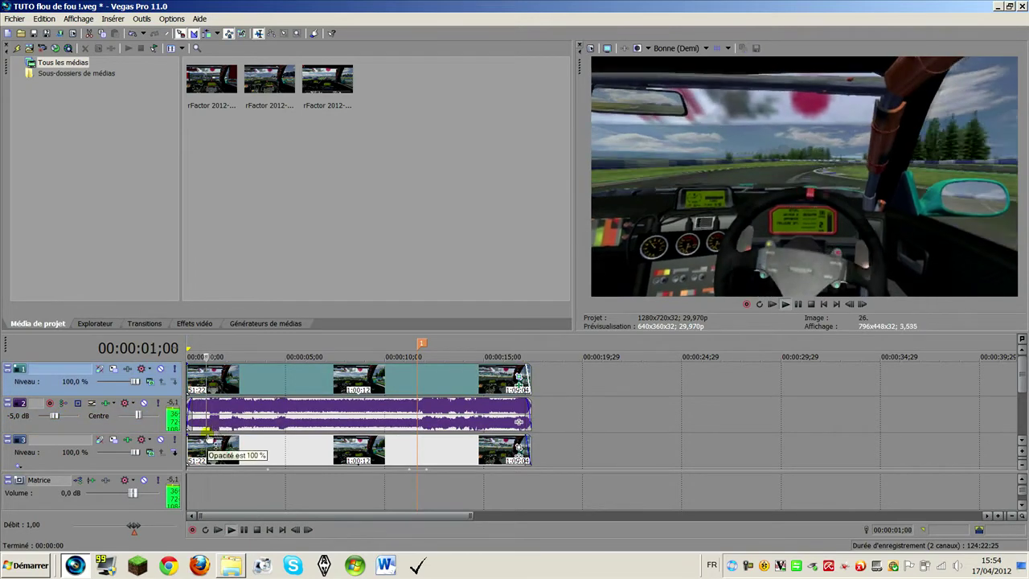
pyautogui.click(250, 529)
pyautogui.click(679, 50)
pyautogui.moveTo(699, 75)
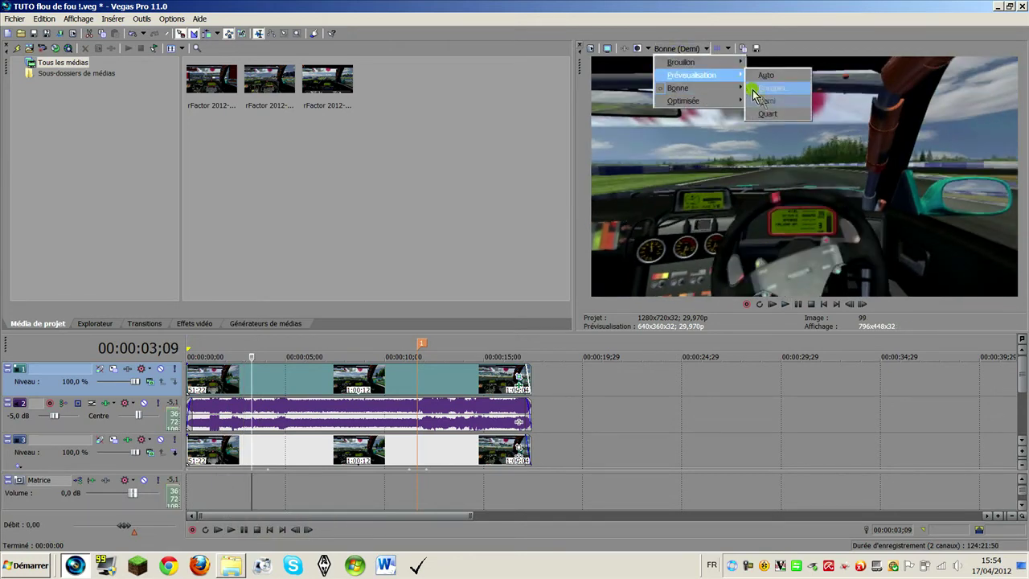
pyautogui.click(765, 100)
pyautogui.press('space')
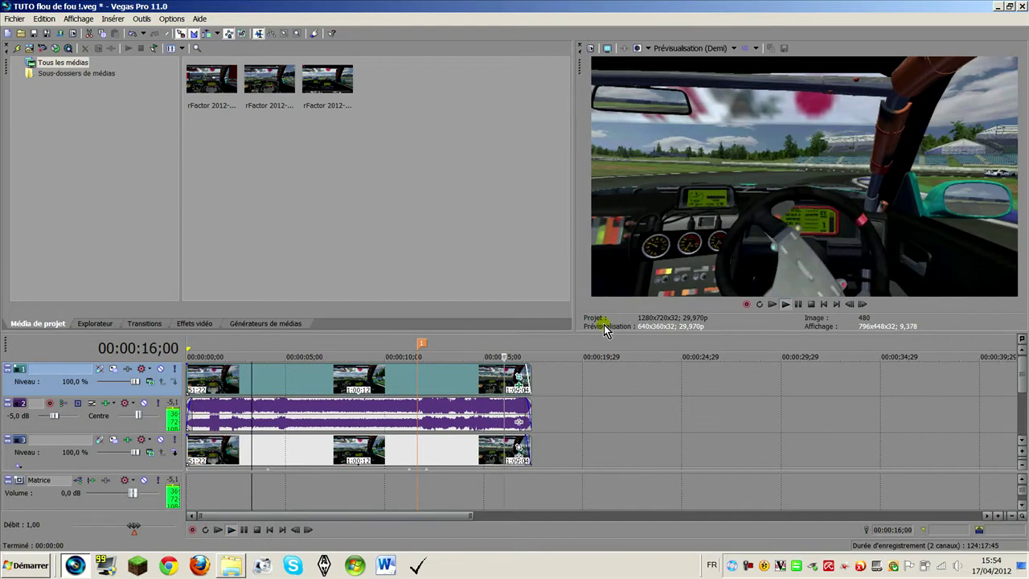
pyautogui.click(243, 530)
# Open the track 1 video event's effects and set the Codage TSL Sony Saturation to 0,200 at the 00:00:11;19 keyframe.
pyautogui.click(291, 375)
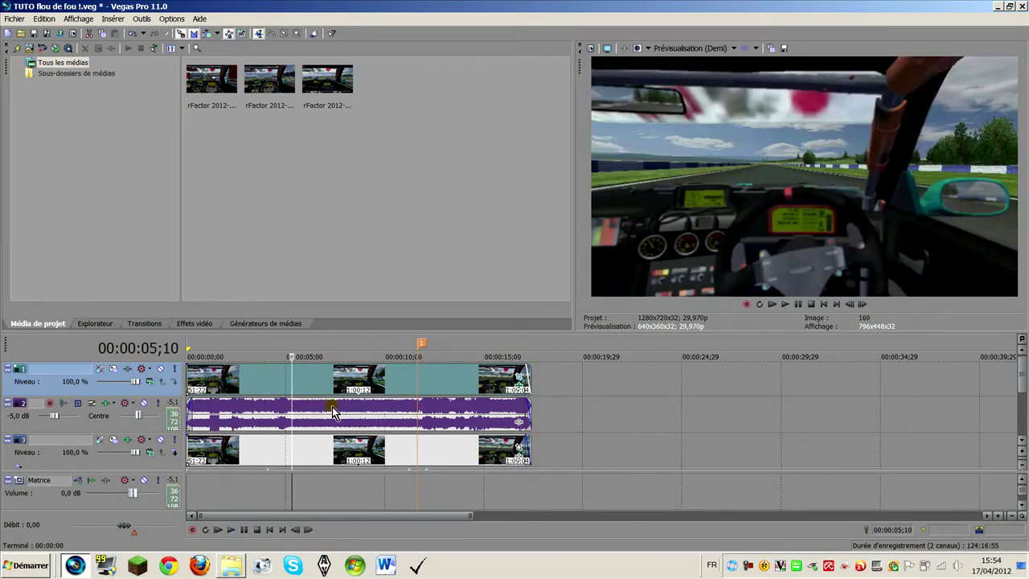
pyautogui.scroll(2, 332, 407)
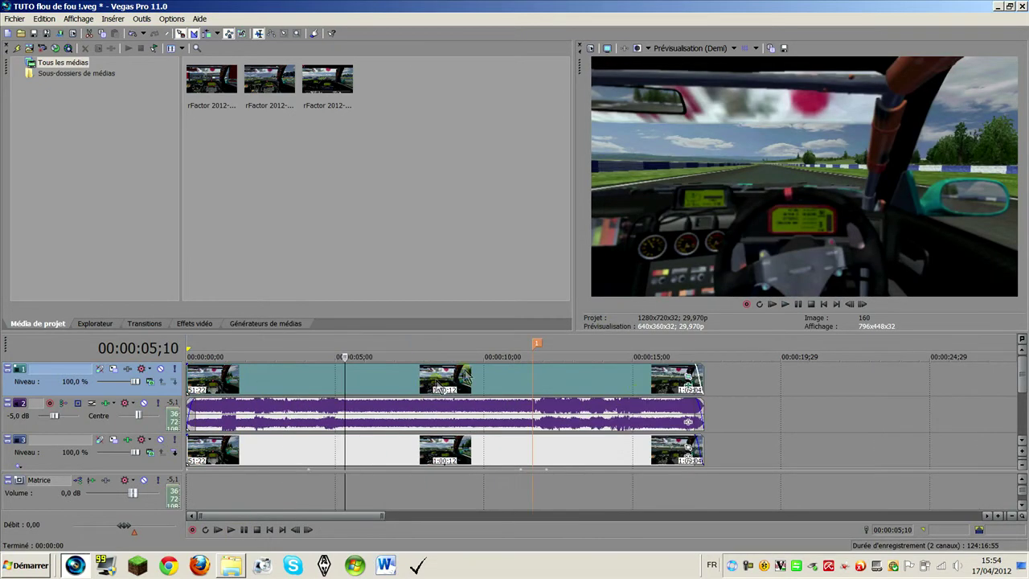
pyautogui.click(687, 389)
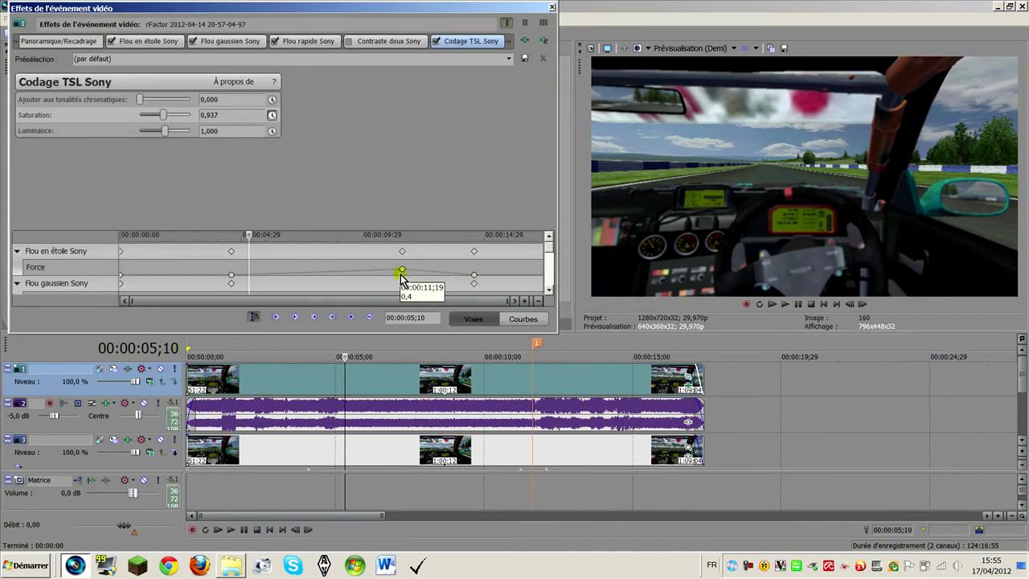
pyautogui.click(401, 274)
pyautogui.moveTo(432, 232); pyautogui.dragTo(445, 159)
pyautogui.moveTo(548, 251); pyautogui.dragTo(549, 281)
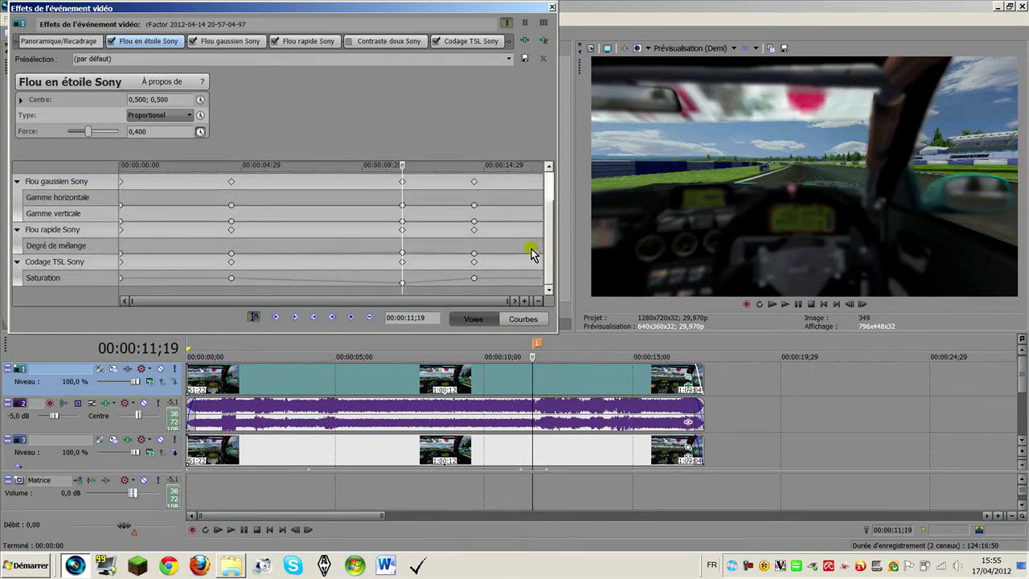
pyautogui.click(64, 277)
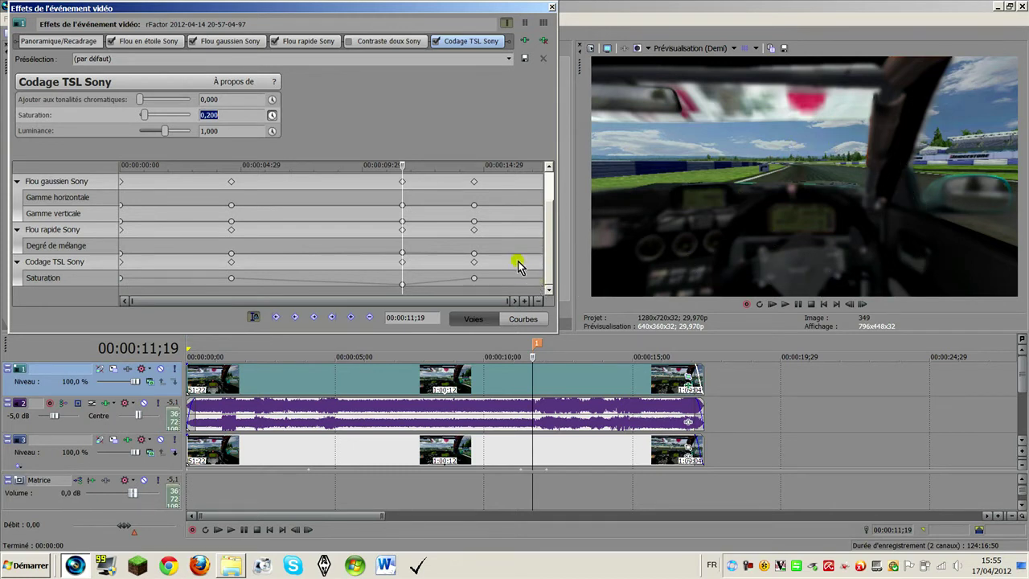
# Set the Flou gaussien Sony Gamme horizontale and Gamme verticale to 0,0150 at the 00:00:11;19 keyframe.
pyautogui.moveTo(549, 254); pyautogui.dragTo(549, 214)
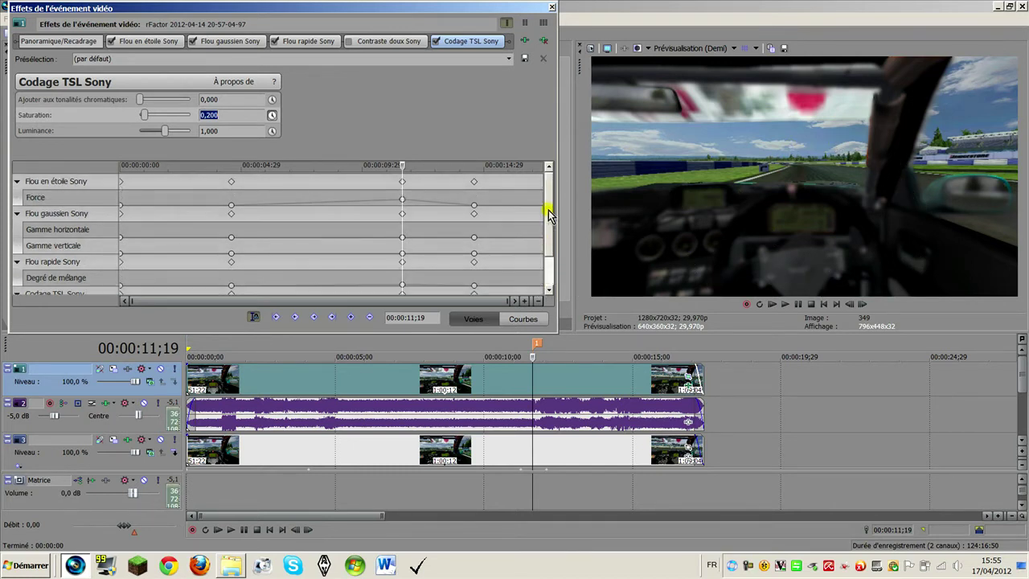
pyautogui.click(76, 230)
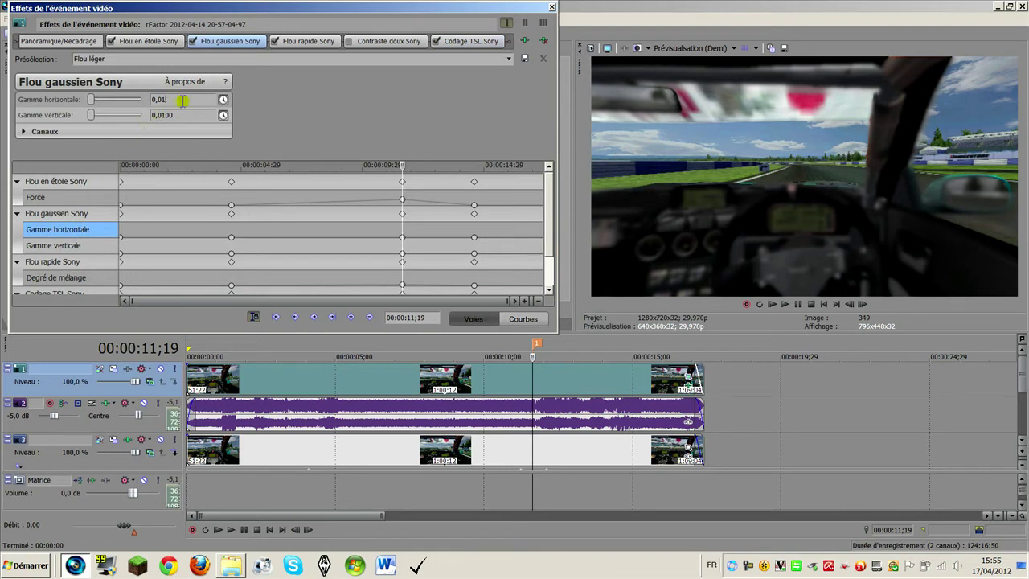
pyautogui.press('Tab')
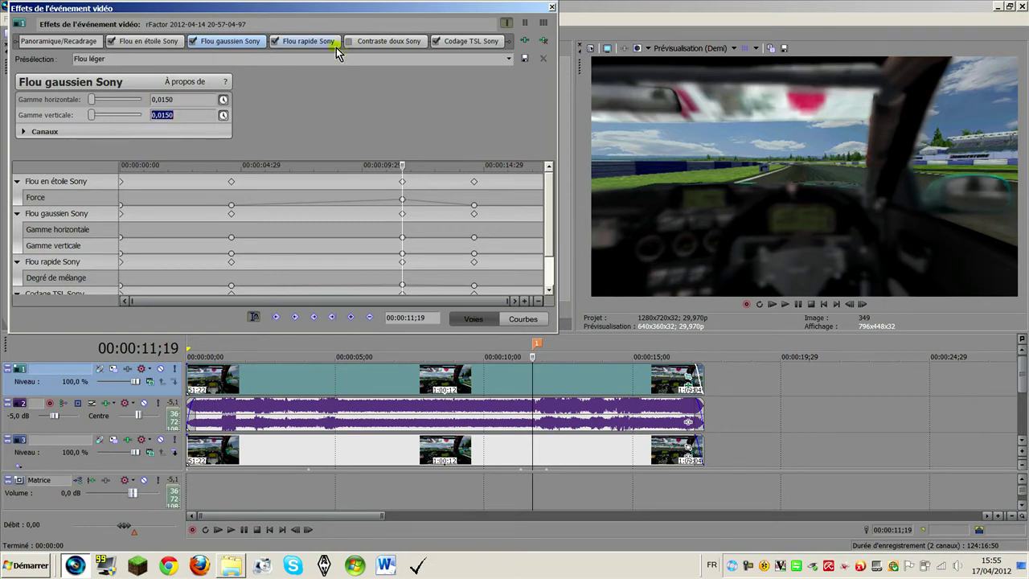
# Try a Flou en étoile Sony Force of 0,500 at 00:00:11;19, settle on 0,450, and close the effects window.
pyautogui.click(157, 45)
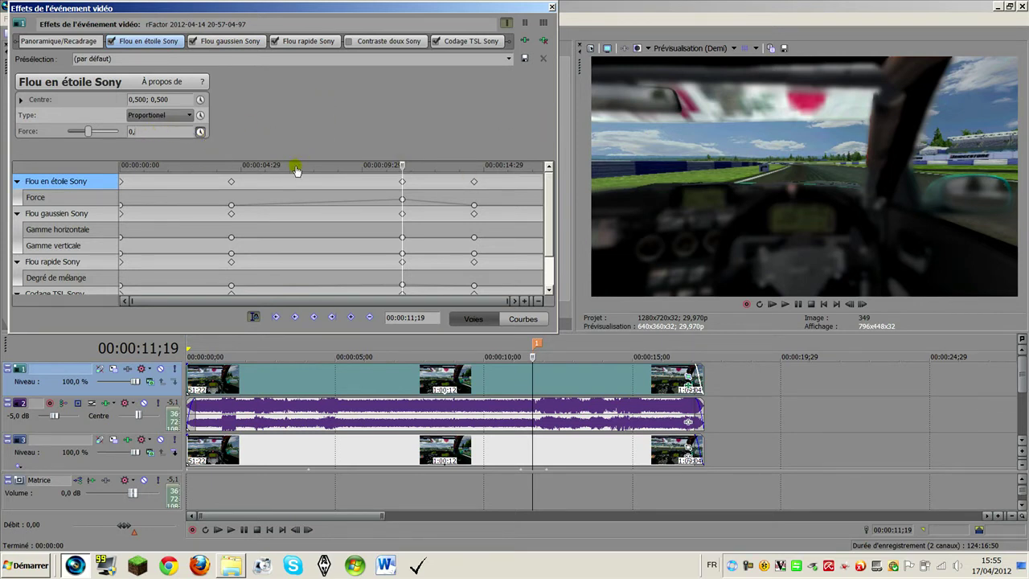
pyautogui.write('0,500')
pyautogui.press('Return')
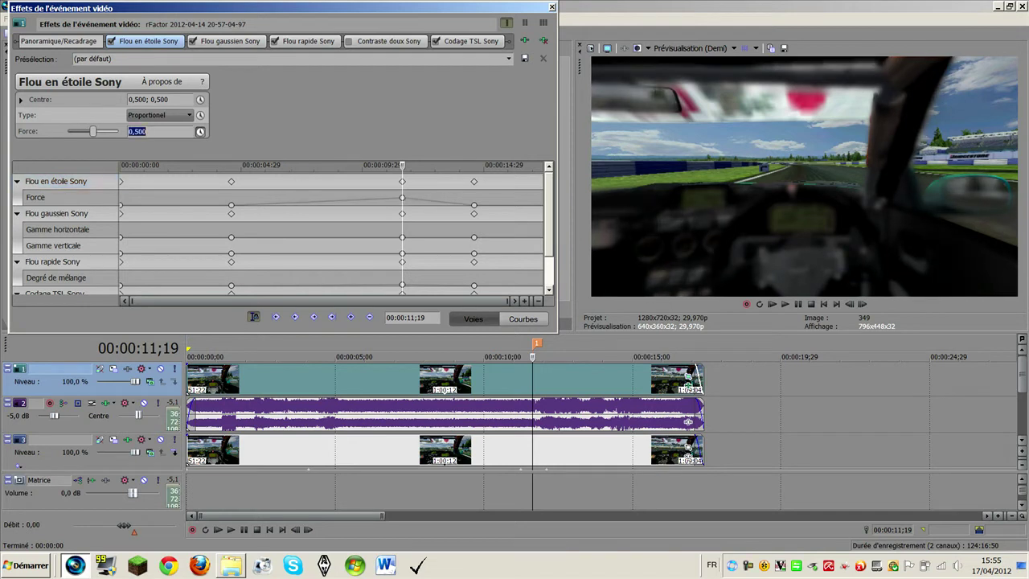
pyautogui.write('0,450')
pyautogui.press('Return')
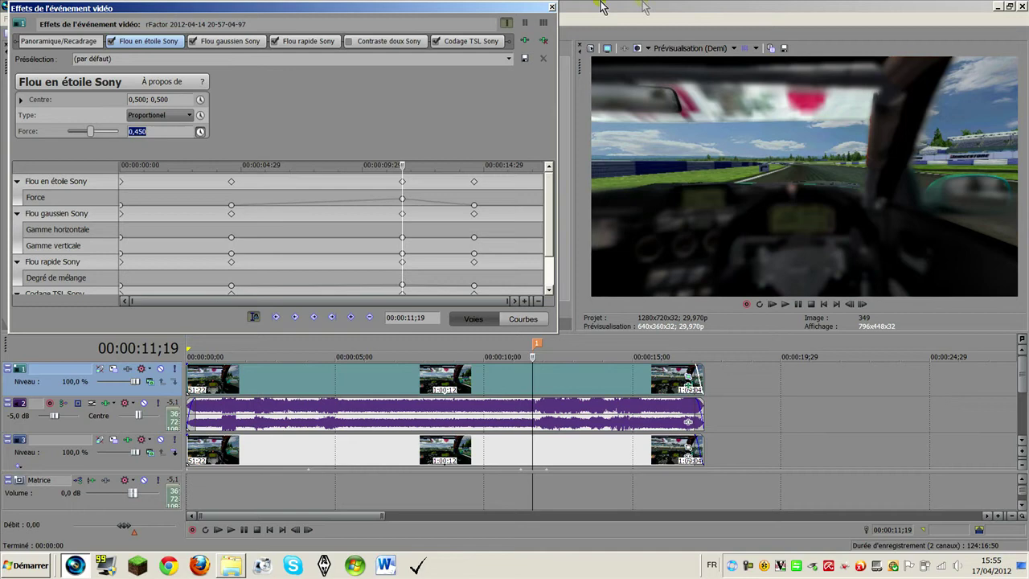
pyautogui.click(551, 7)
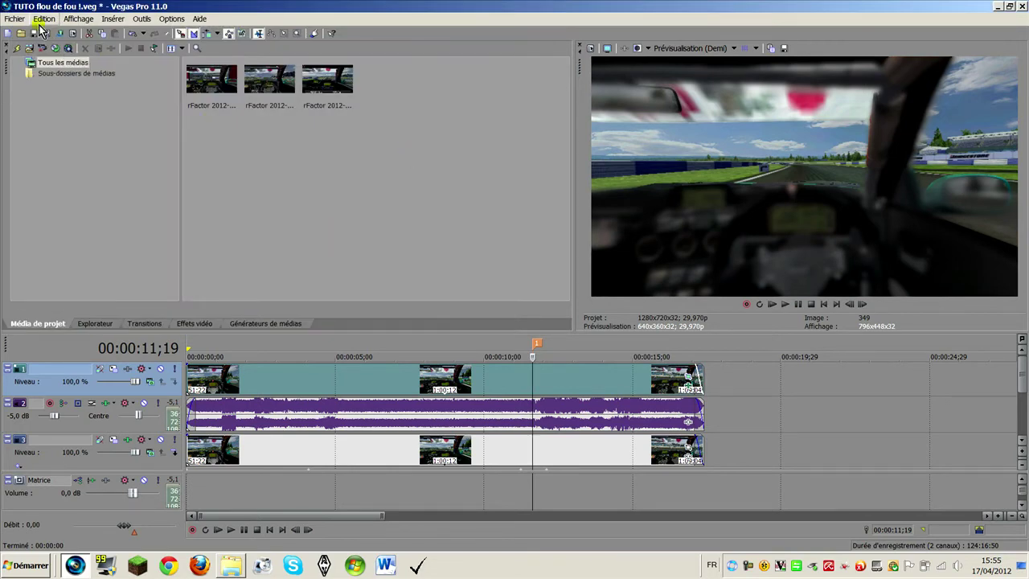
# Play the clip from 00:00:04;01 to review the blur and saturation changes, and return to the start.
pyautogui.click(308, 388)
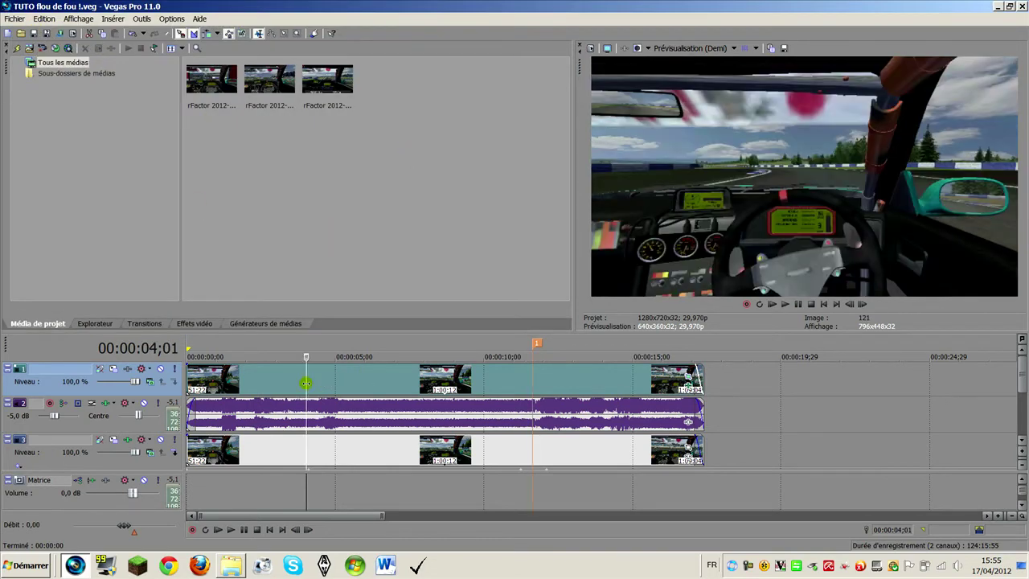
pyautogui.press('space')
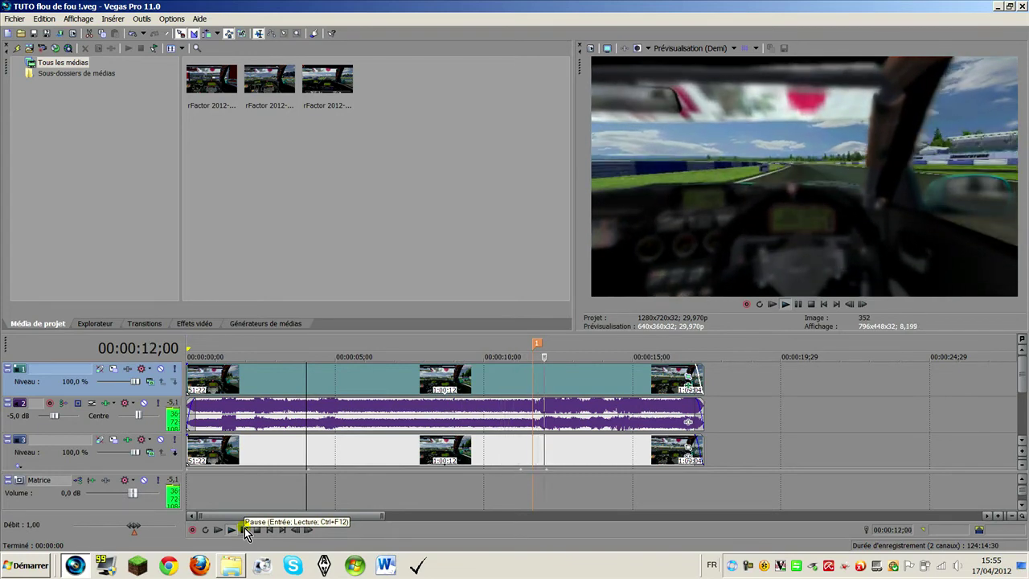
pyautogui.click(244, 530)
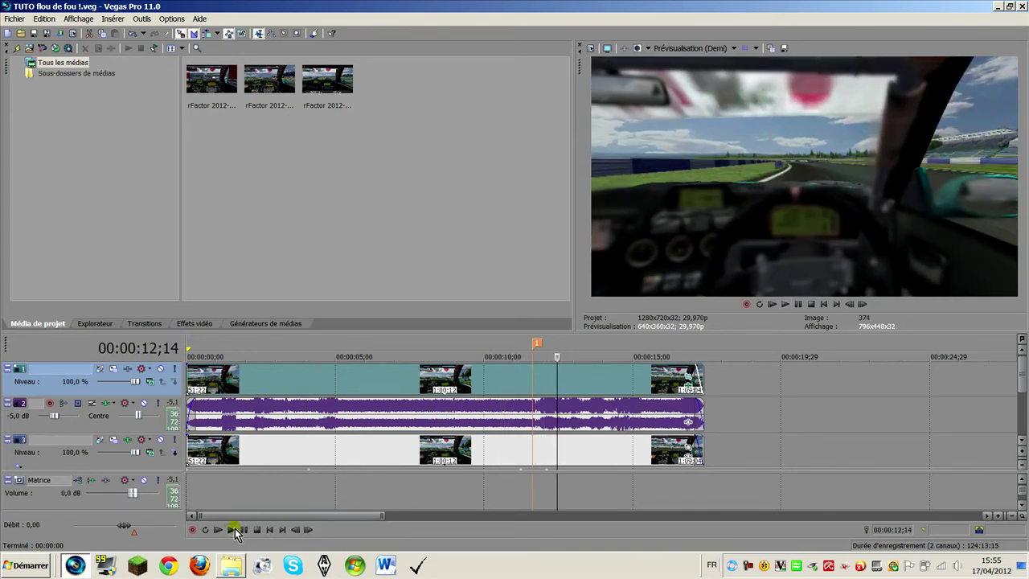
pyautogui.click(244, 530)
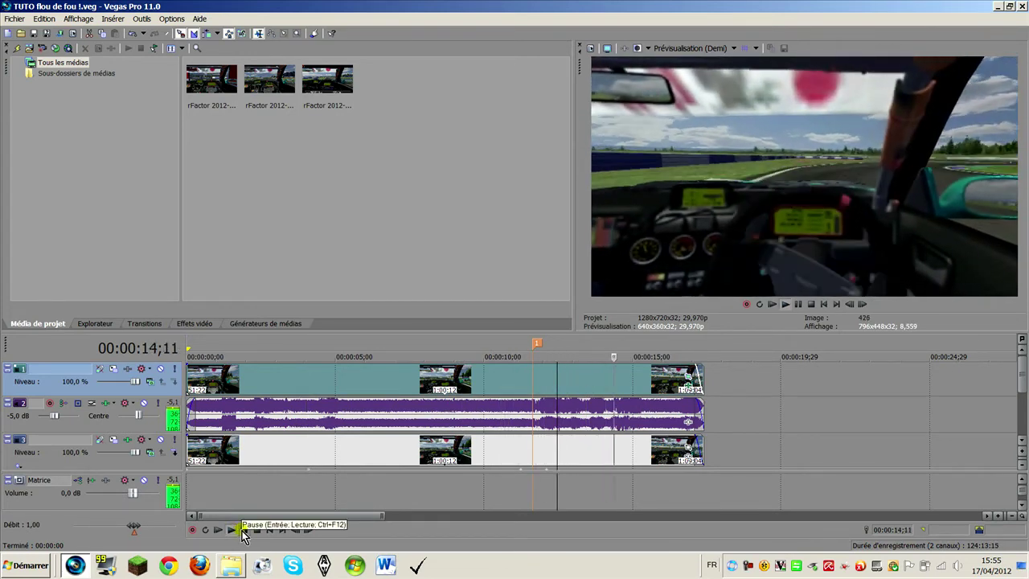
pyautogui.click(243, 530)
pyautogui.click(188, 366)
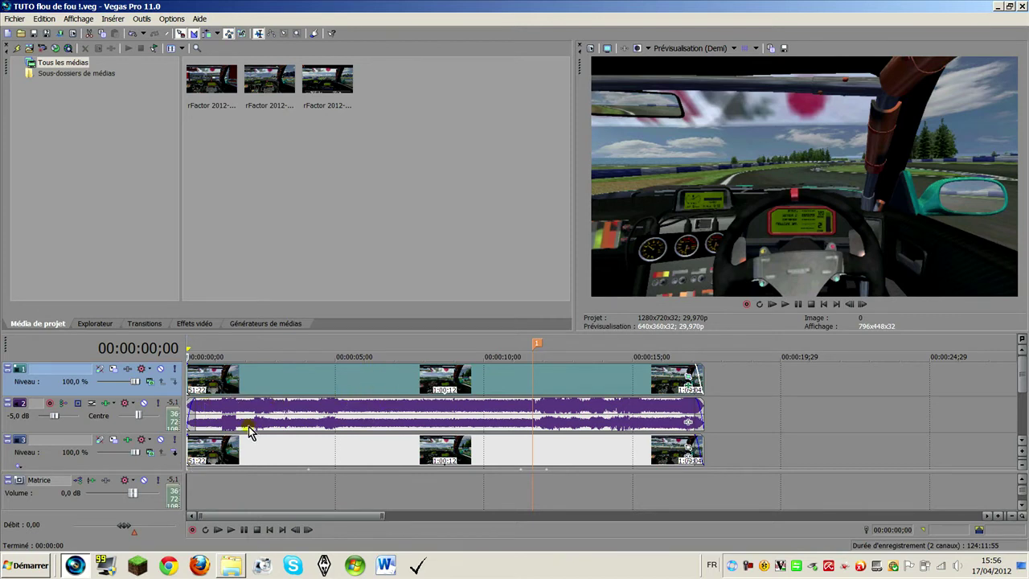
# Split the video event on track 1 and the audio event on track 2 at 00:00:05;00.
pyautogui.click(340, 376)
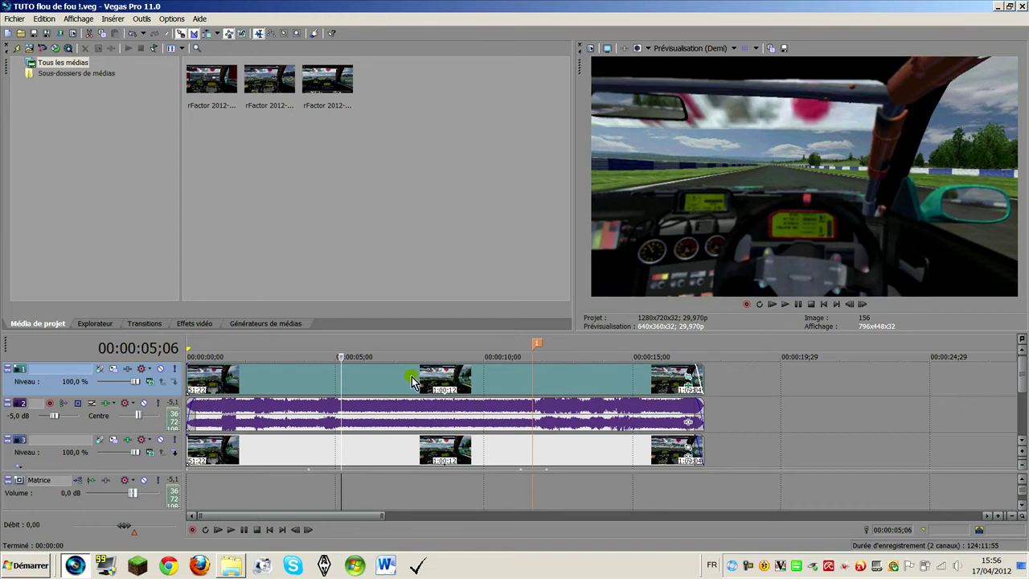
pyautogui.click(332, 379)
pyautogui.click(318, 385)
pyautogui.click(327, 384)
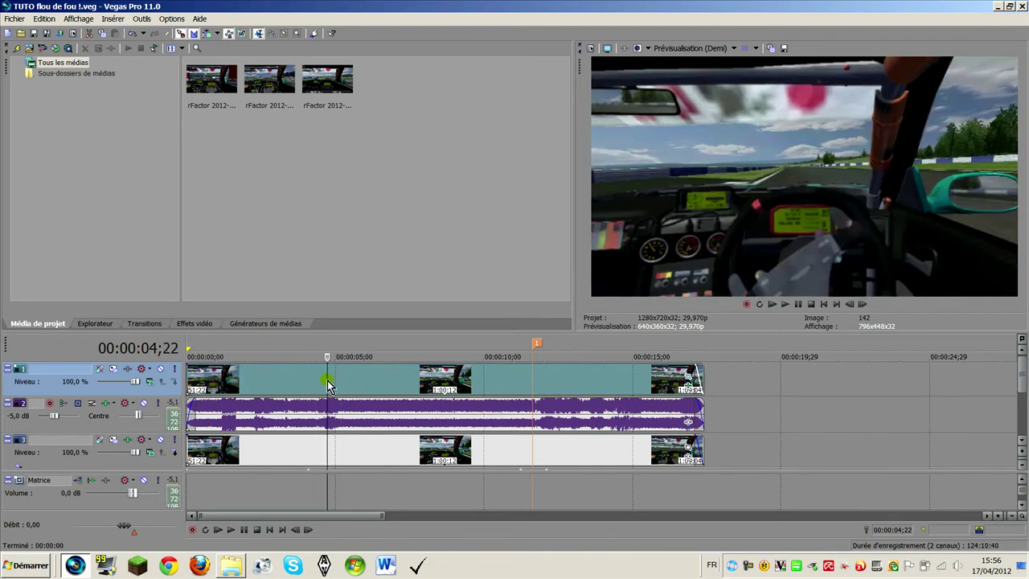
pyautogui.click(333, 380)
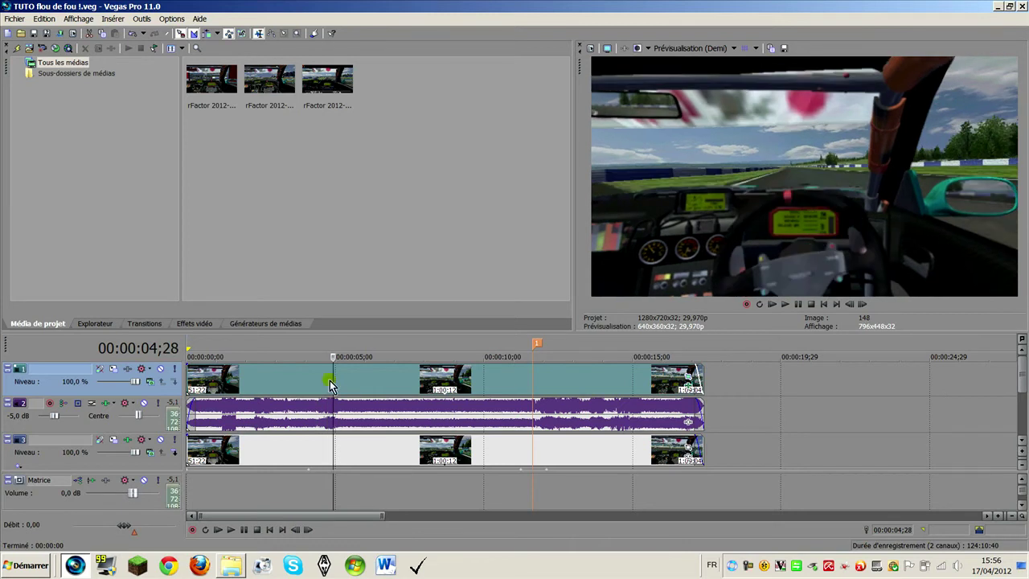
pyautogui.click(335, 380)
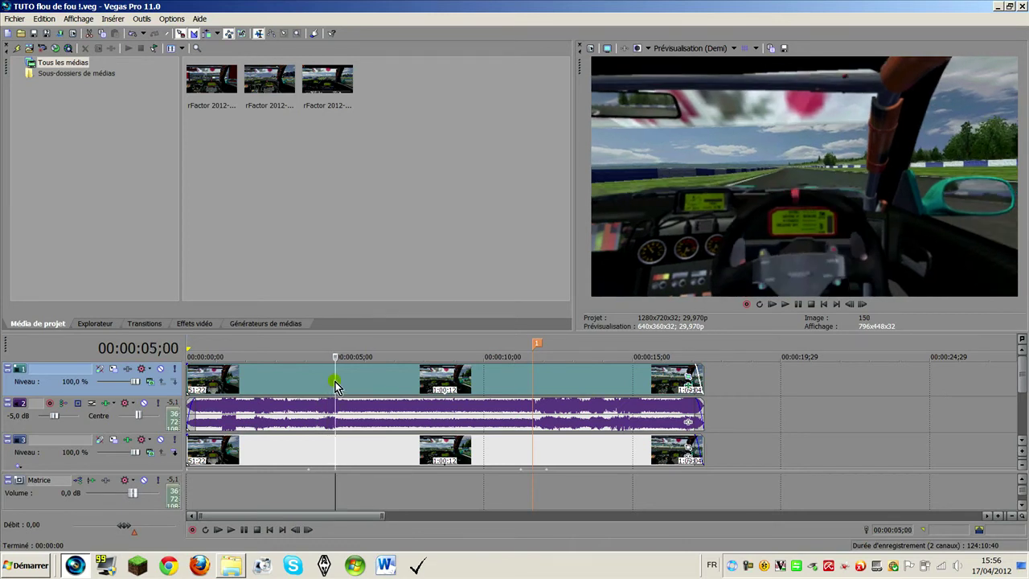
pyautogui.press('s')
pyautogui.click(336, 400)
pyautogui.press('s')
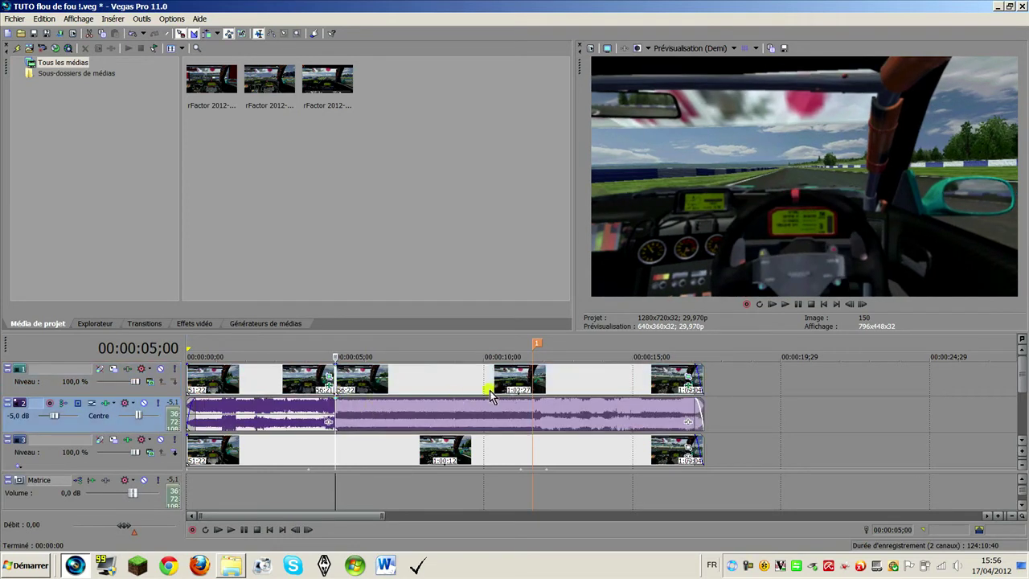
# Split the video event on track 1 and the audio event on track 2 at the marker, 00:00:11;19.
pyautogui.click(532, 384)
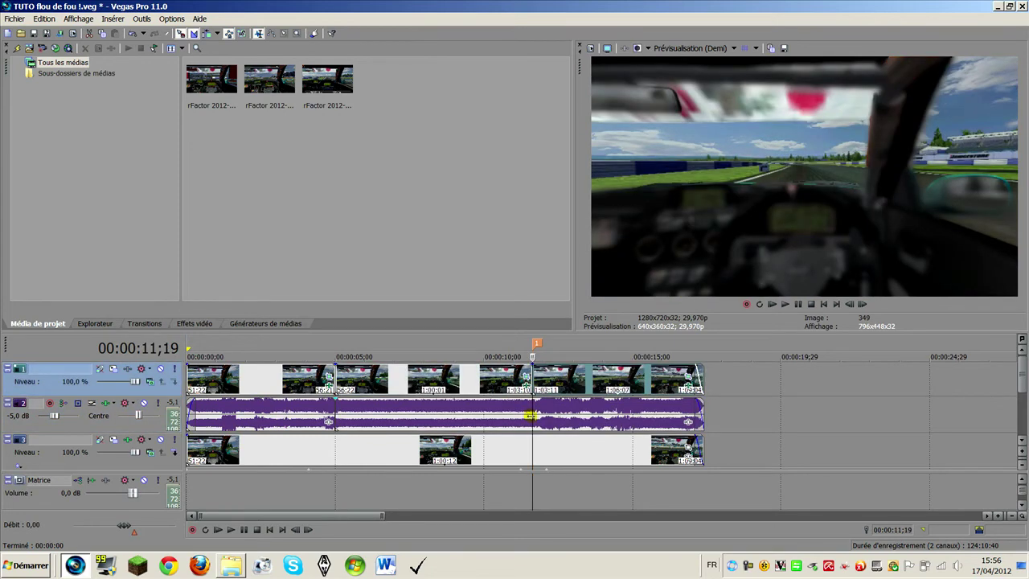
pyautogui.click(533, 420)
pyautogui.press('s')
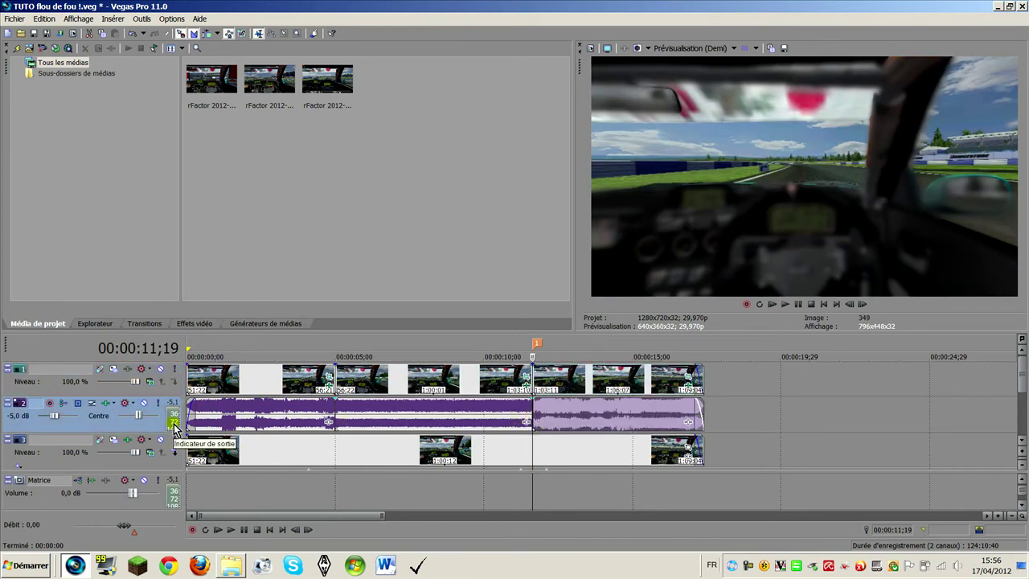
# Insert a new audio track, set its volume to -1,9 dB, and move it directly beneath the track 2 audio.
pyautogui.rightClick(762, 416)
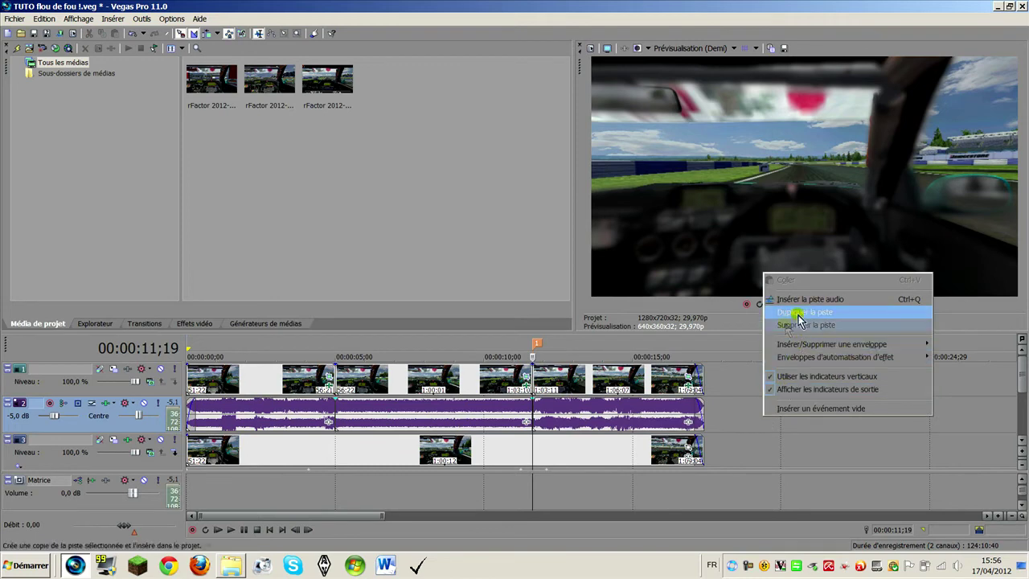
pyautogui.hotkey('ctrl', 'q')
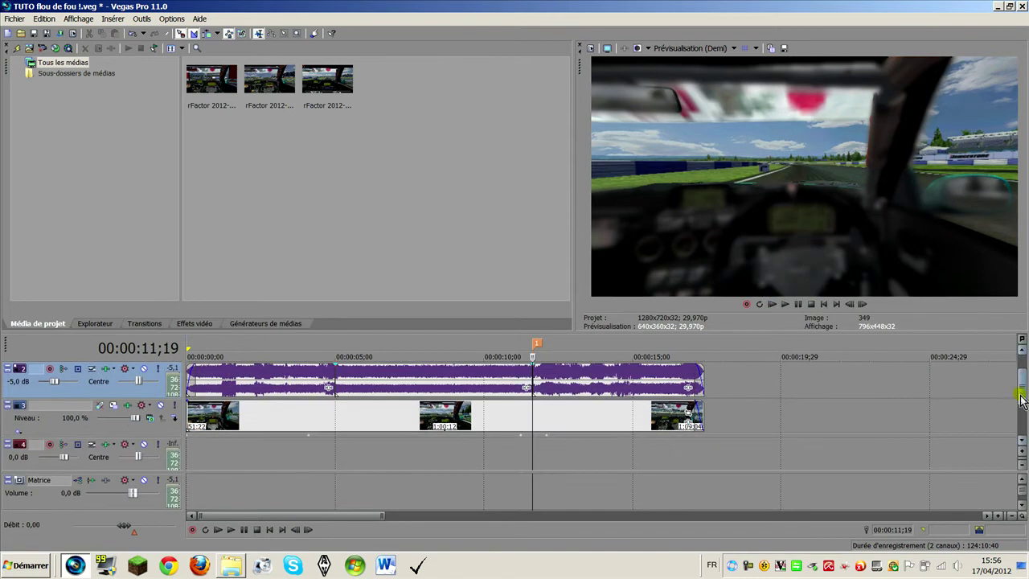
pyautogui.moveTo(27, 467); pyautogui.dragTo(59, 424)
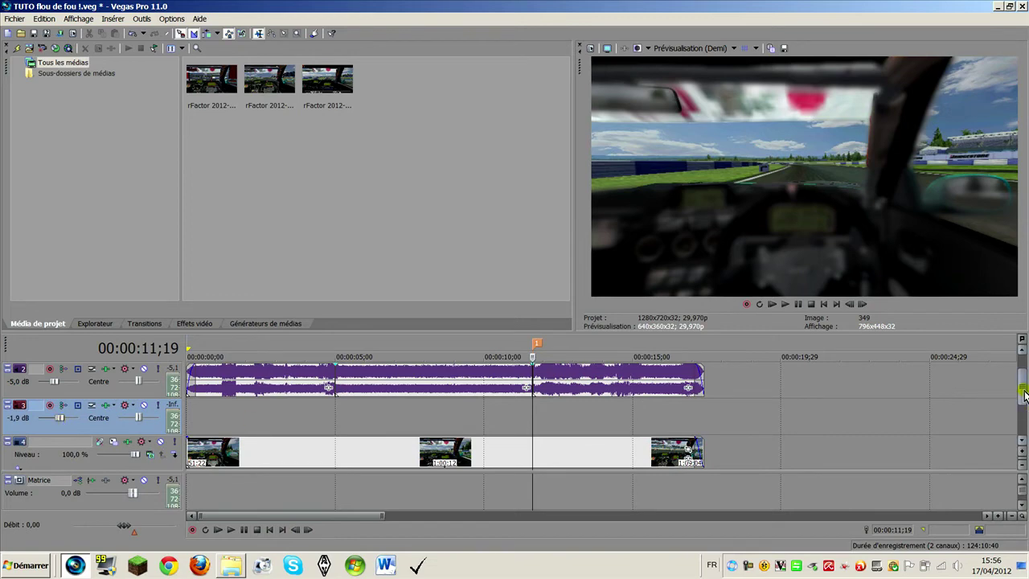
pyautogui.moveTo(1024, 394); pyautogui.dragTo(1024, 388)
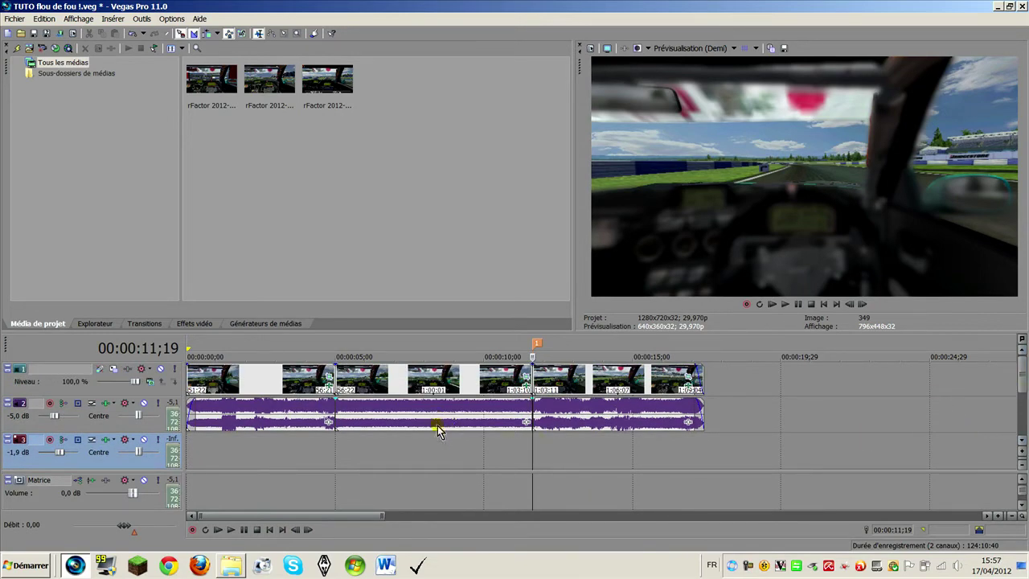
# Move the middle audio segment from track 2 down to track 3, keeping its time position.
pyautogui.click(373, 382)
pyautogui.click(426, 383)
pyautogui.click(462, 384)
pyautogui.click(484, 382)
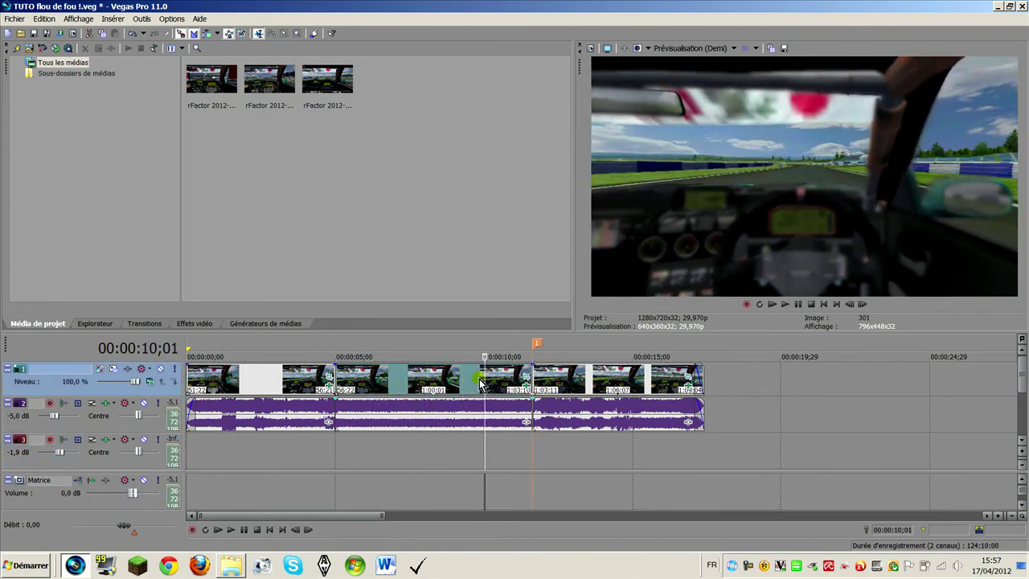
pyautogui.click(360, 381)
pyautogui.click(407, 419)
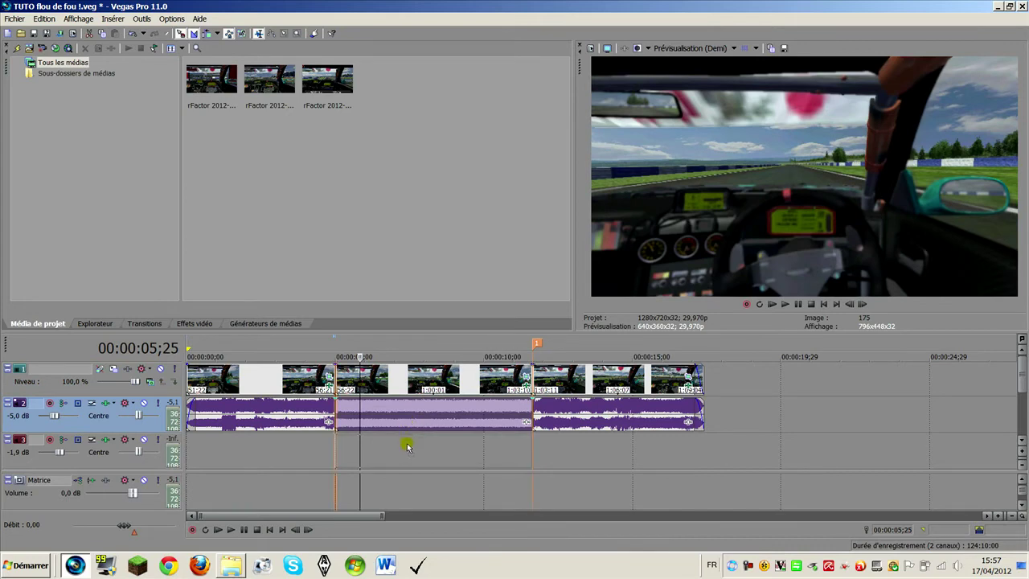
pyautogui.moveTo(408, 448); pyautogui.dragTo(404, 449)
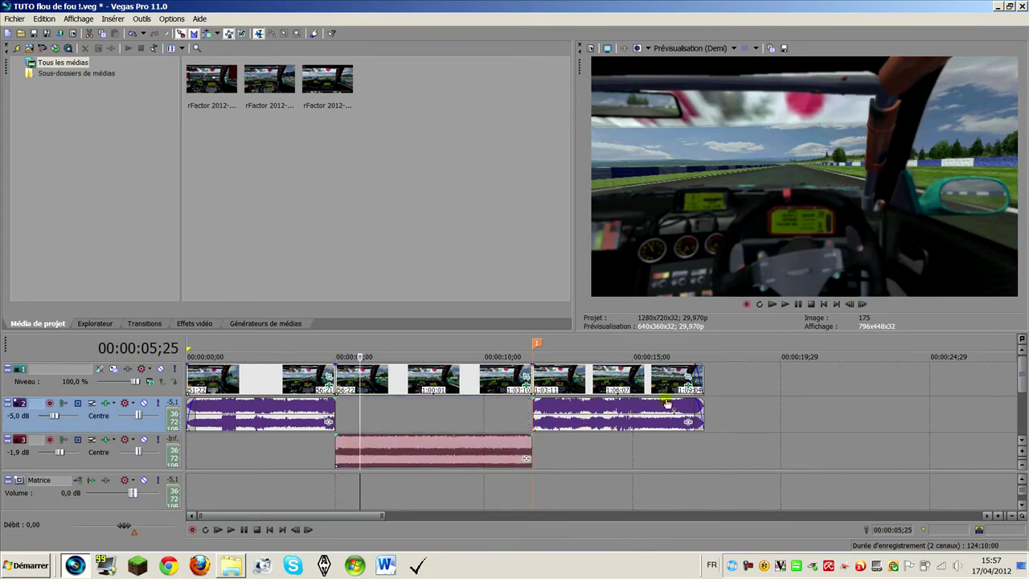
pyautogui.click(642, 411)
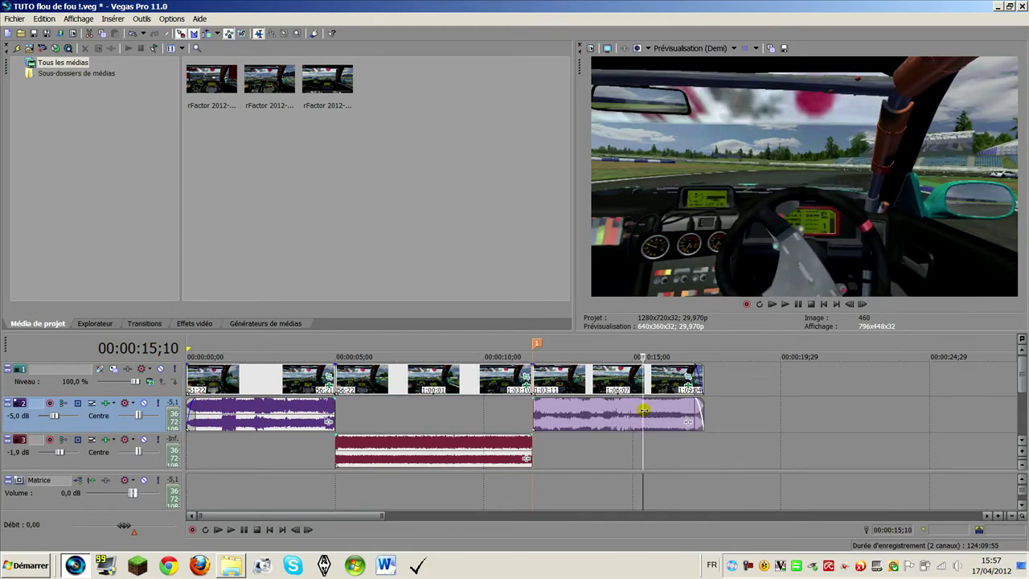
pyautogui.click(543, 416)
pyautogui.click(589, 416)
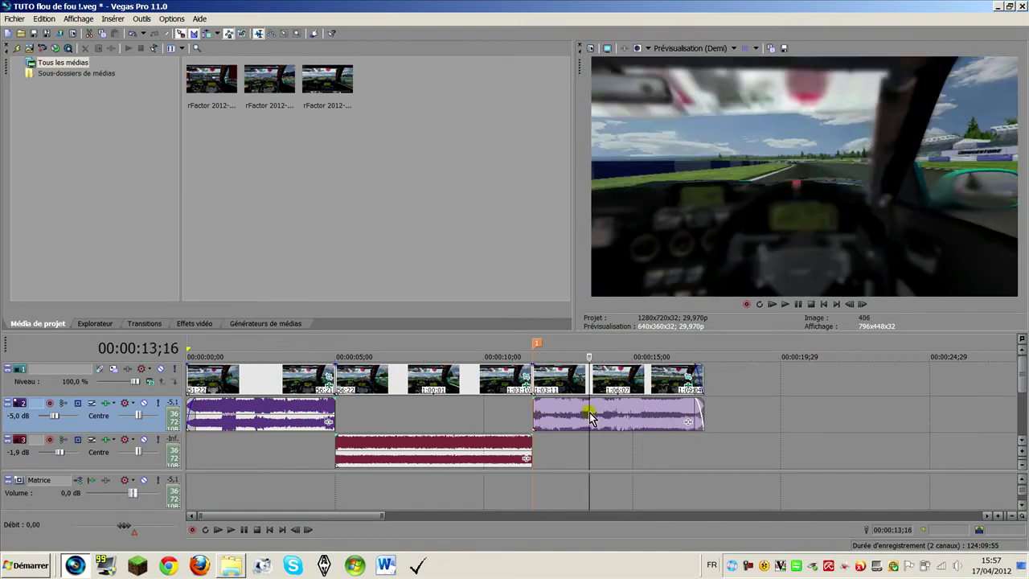
pyautogui.click(628, 414)
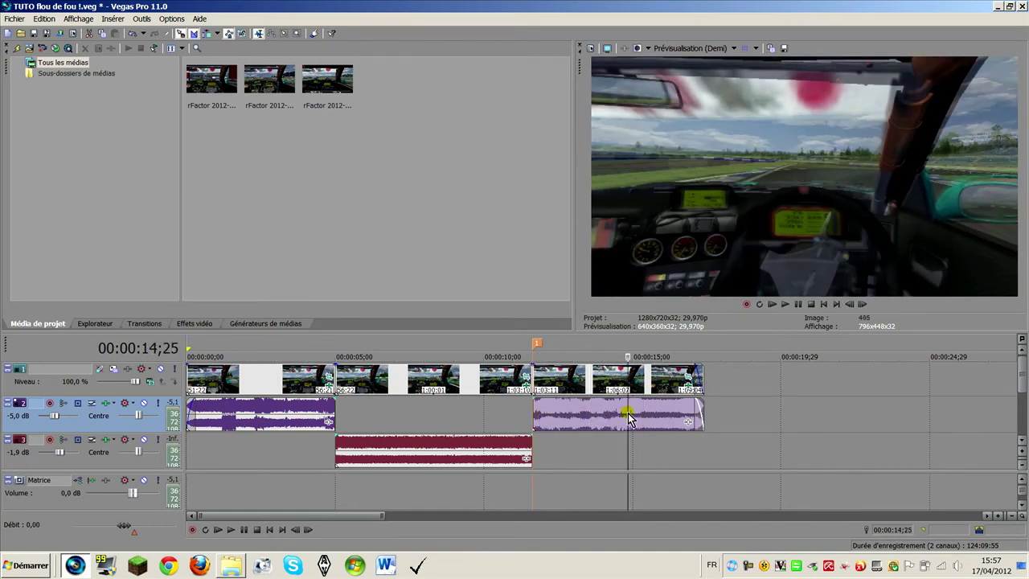
pyautogui.click(344, 450)
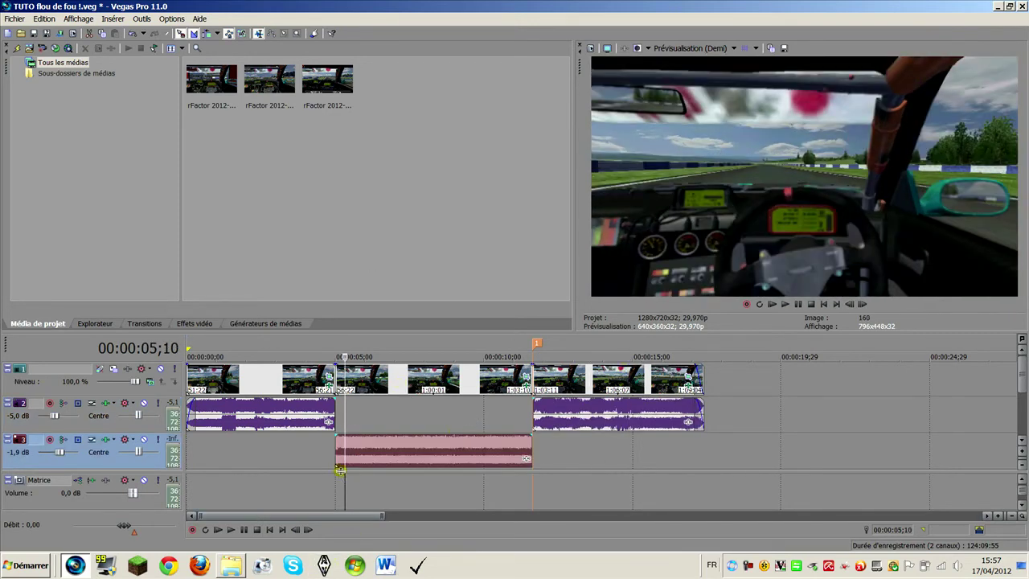
pyautogui.click(336, 447)
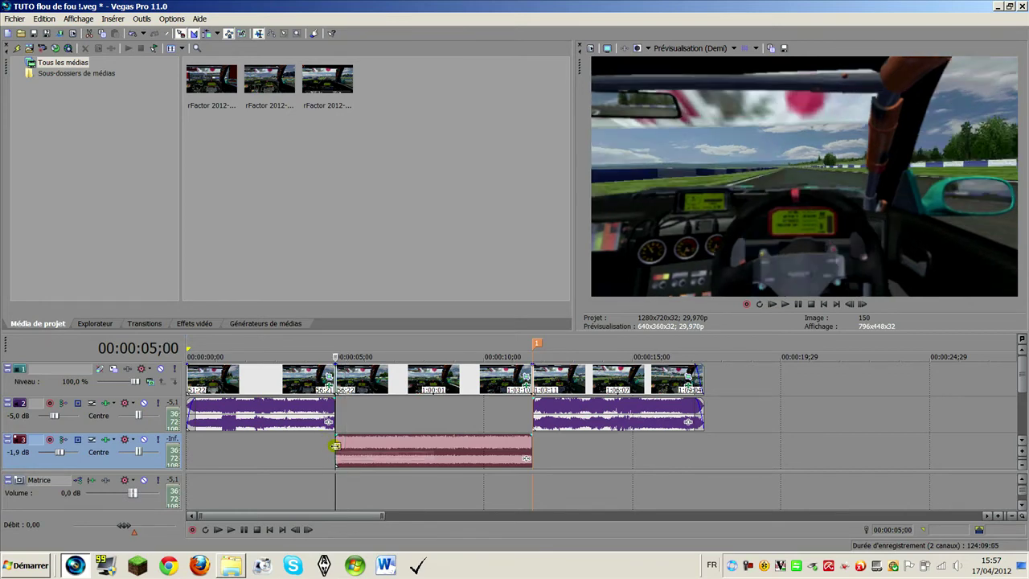
pyautogui.click(454, 445)
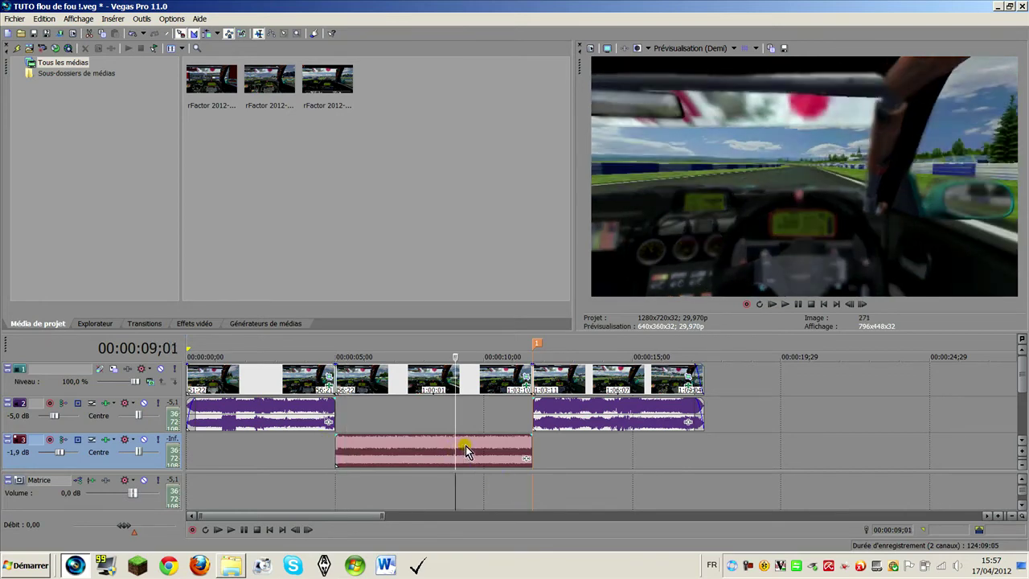
# Extend the track 3 audio event about 2;10 at each end and add overlapping fades to it and both track 2 events.
pyautogui.moveTo(333, 442); pyautogui.dragTo(324, 442)
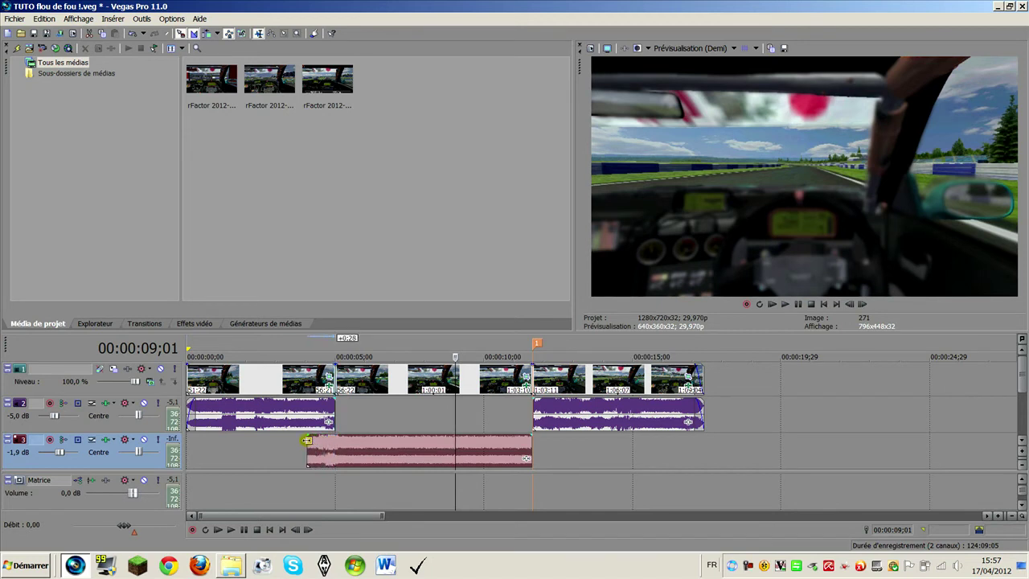
pyautogui.moveTo(272, 441); pyautogui.dragTo(267, 440)
pyautogui.moveTo(528, 454); pyautogui.dragTo(595, 406)
pyautogui.moveTo(268, 434); pyautogui.dragTo(336, 436)
pyautogui.moveTo(335, 396); pyautogui.dragTo(270, 400)
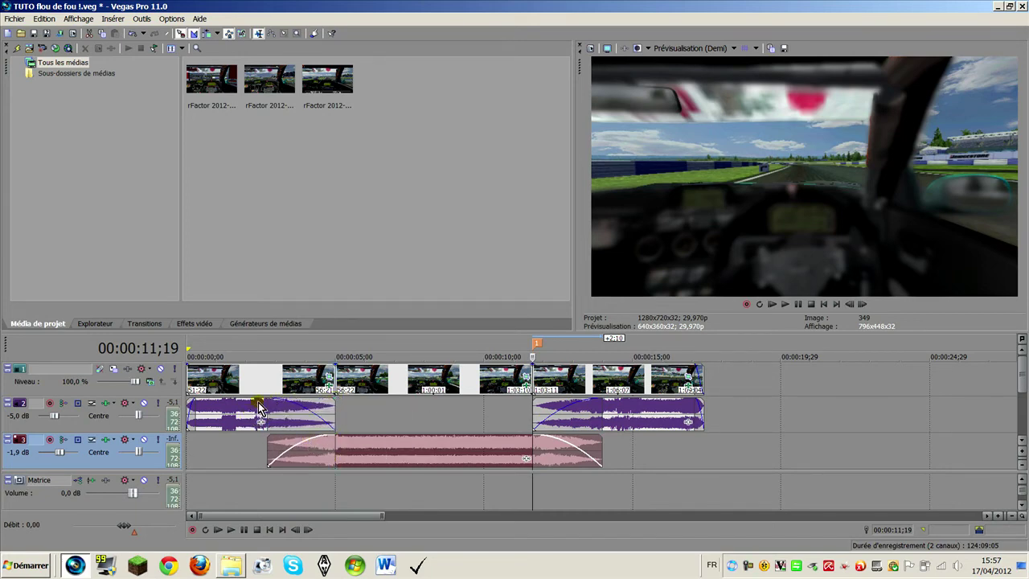
# Play the crossfade from the first track 2 audio event into track 3 and inspect where the overlap begins.
pyautogui.click(258, 410)
pyautogui.click(245, 528)
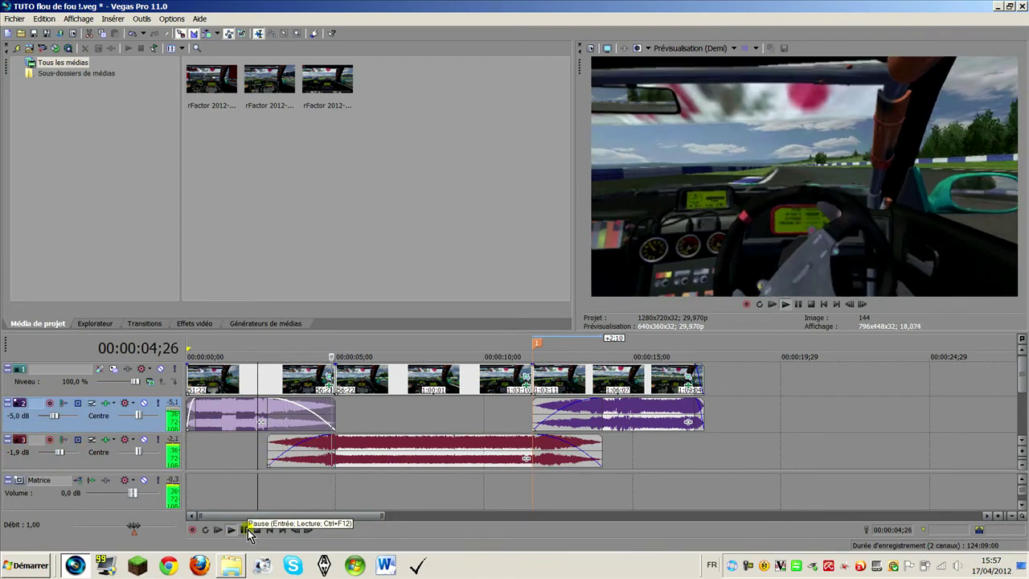
pyautogui.click(245, 529)
pyautogui.click(269, 408)
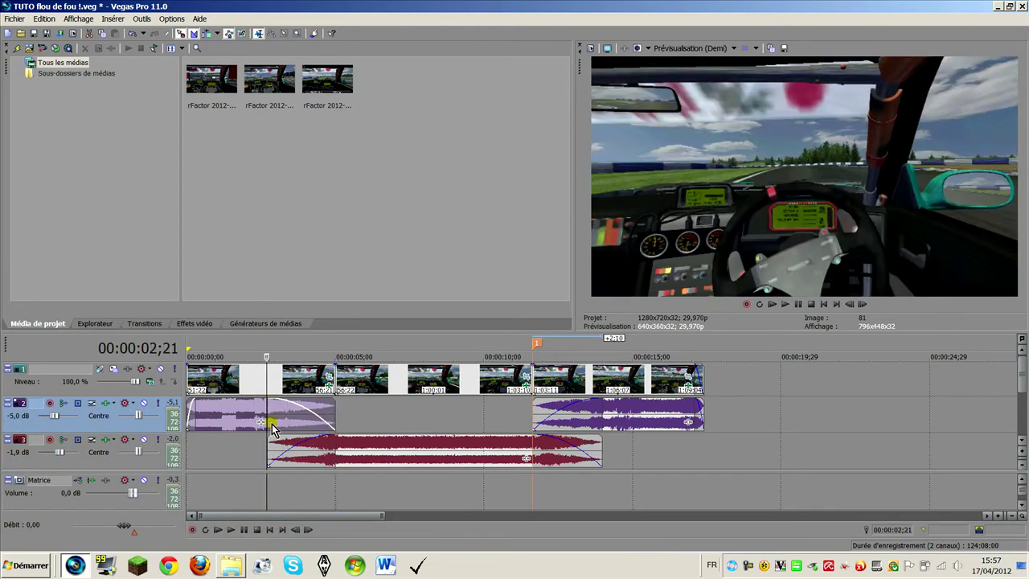
pyautogui.scroll(5, 321, 454)
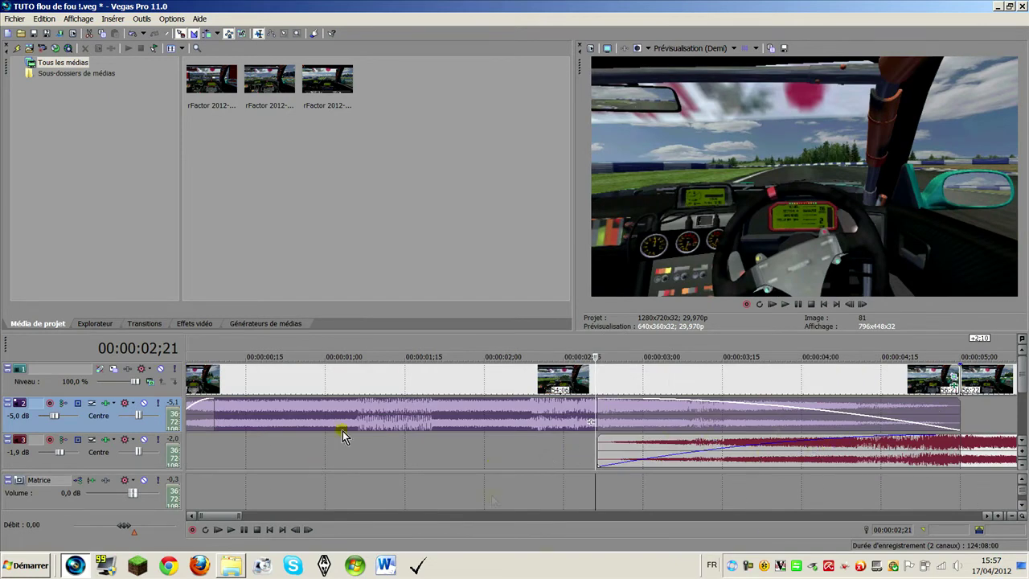
pyautogui.scroll(-6, 689, 443)
pyautogui.scroll(-2, 489, 458)
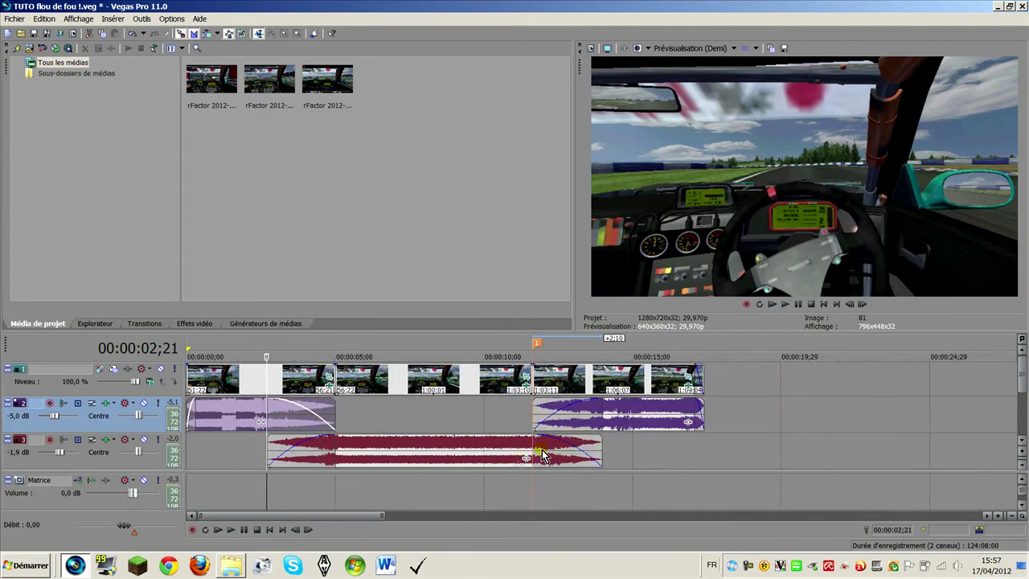
# In track 3's EQ, set band 1 to 143 Hz at 14,2 dB and band 4 to 151 Hz at -13,9 dB, and close the effects window.
pyautogui.click(102, 458)
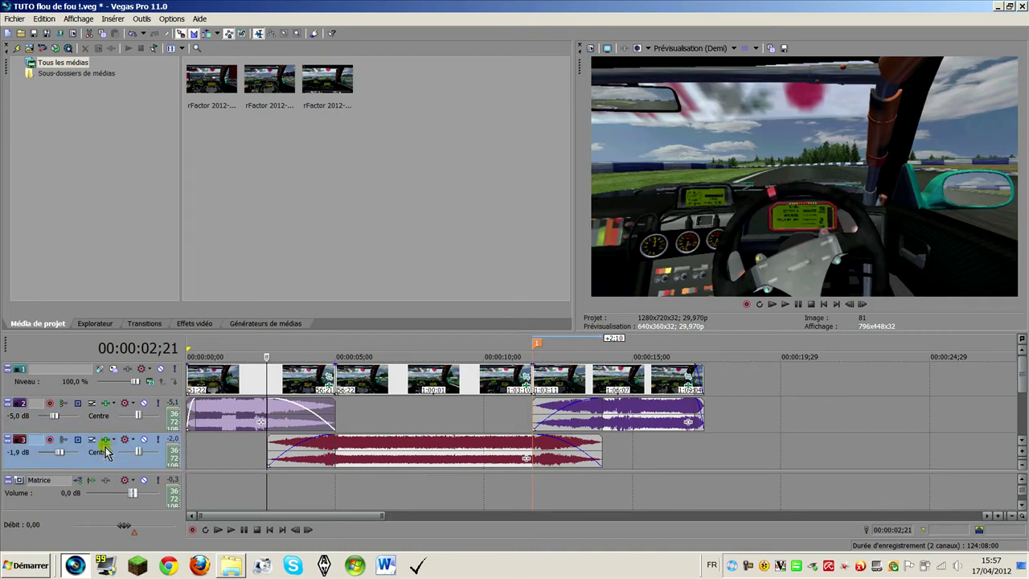
pyautogui.click(105, 442)
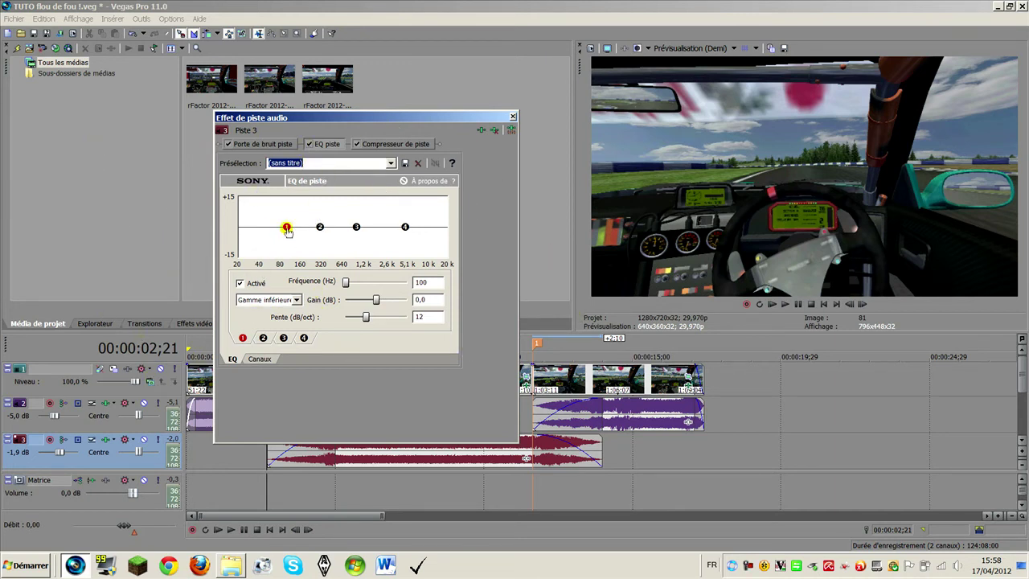
pyautogui.moveTo(287, 229); pyautogui.dragTo(299, 202)
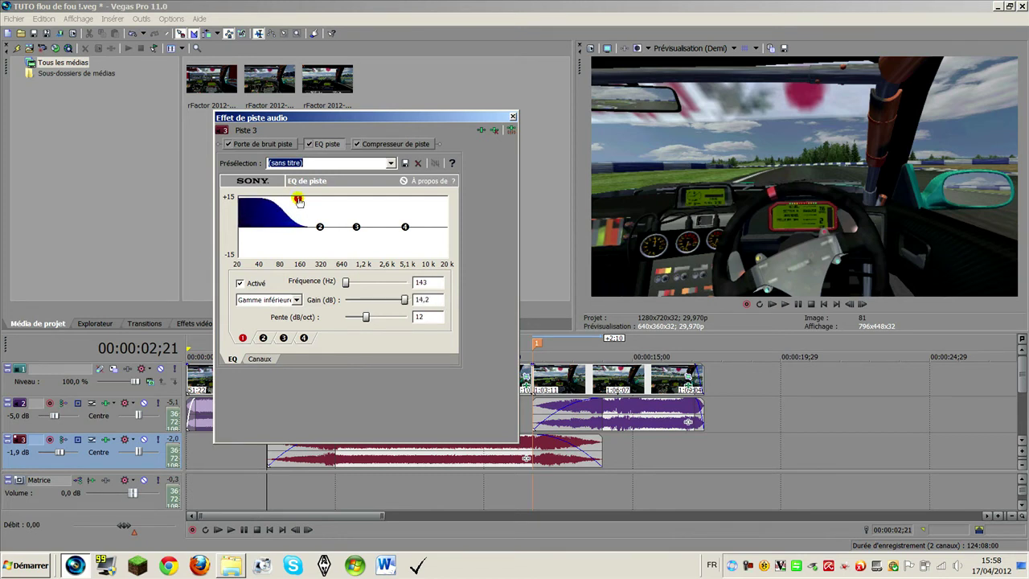
pyautogui.moveTo(407, 229); pyautogui.dragTo(300, 253)
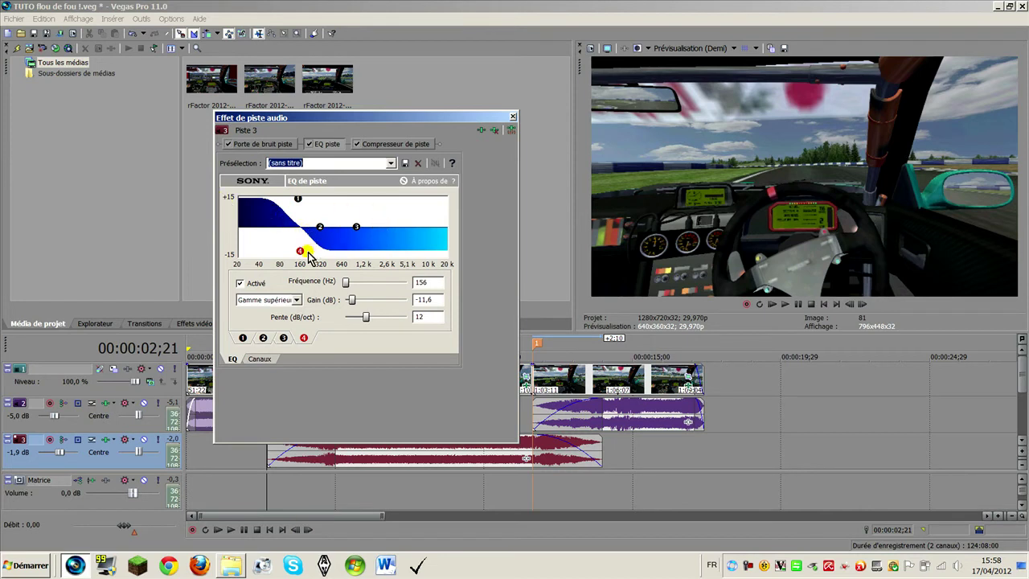
pyautogui.moveTo(301, 253); pyautogui.dragTo(301, 256)
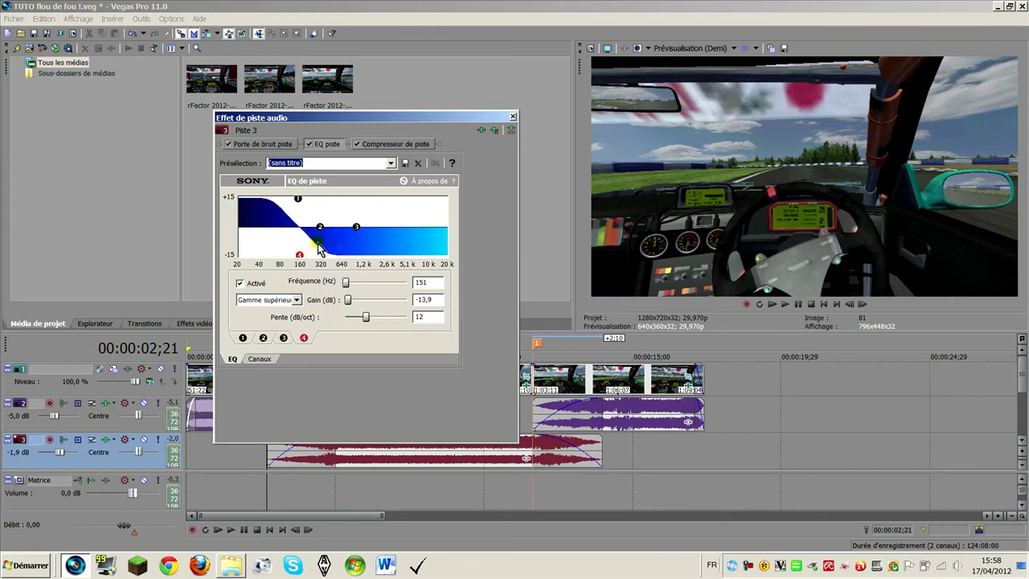
pyautogui.click(513, 116)
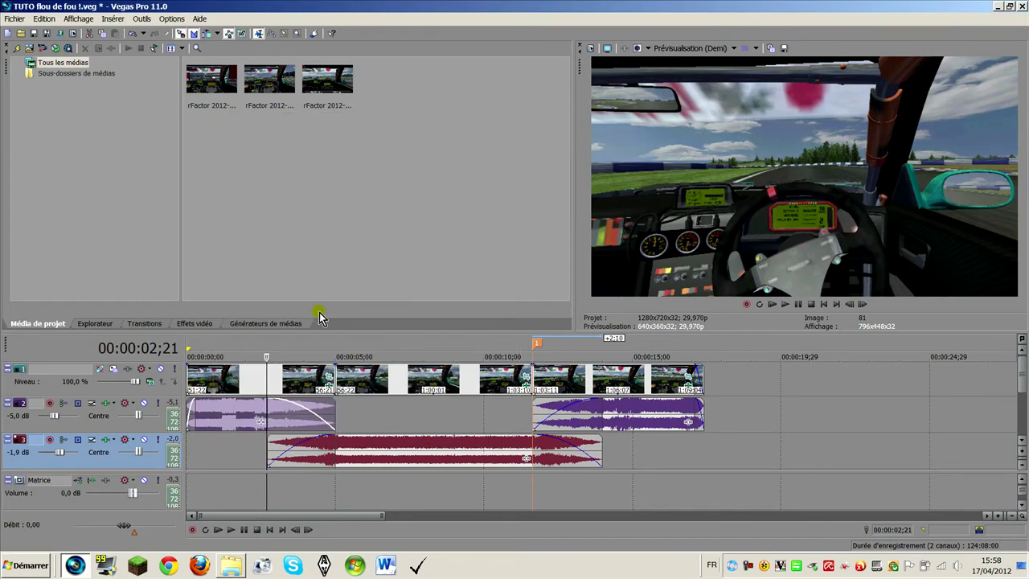
# Play the audio transition to hear the track 3 EQ, and return the cursor to 00:00:02;08.
pyautogui.press('space')
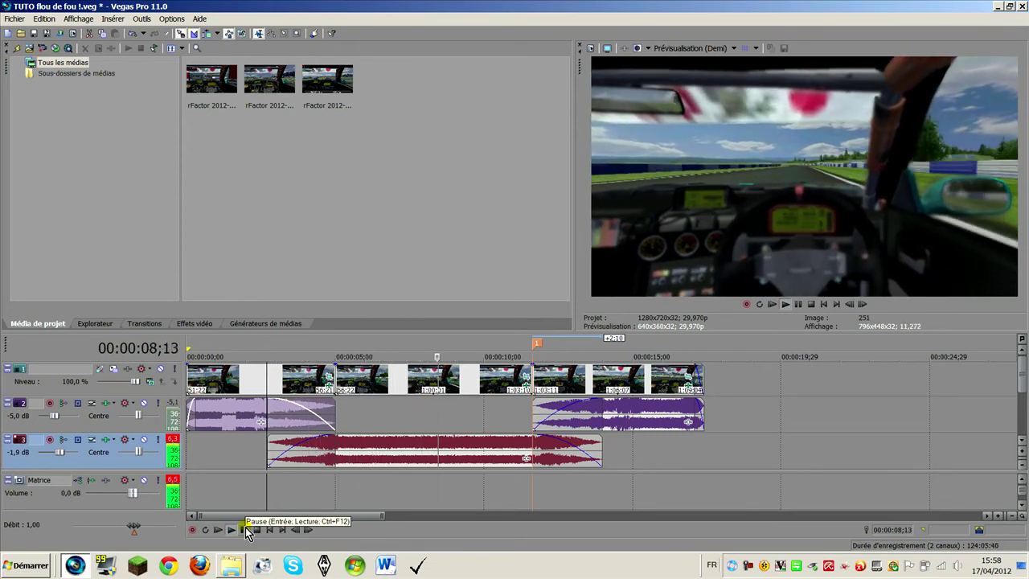
pyautogui.click(244, 528)
pyautogui.click(255, 418)
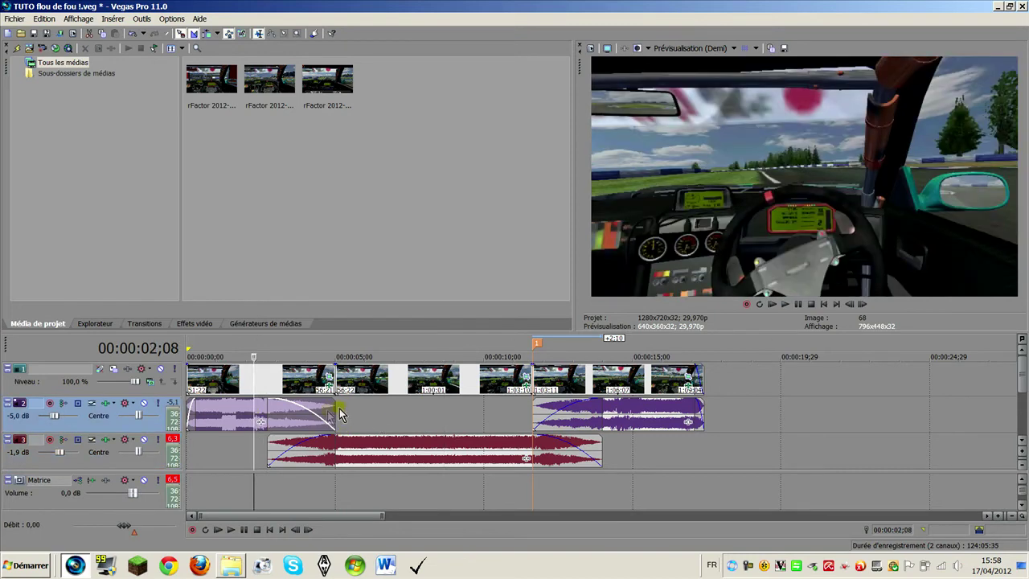
# Extend the first track 2 audio event's end by 1;07 and the last one's start by 0;21, and lengthen the first event's fade-out.
pyautogui.moveTo(332, 413); pyautogui.dragTo(376, 416)
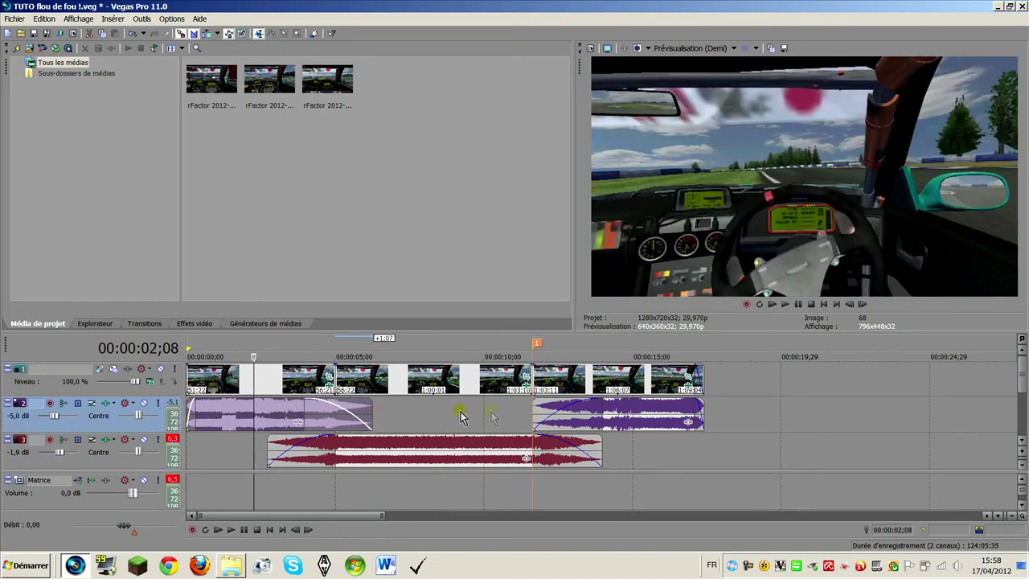
pyautogui.moveTo(532, 412); pyautogui.dragTo(511, 413)
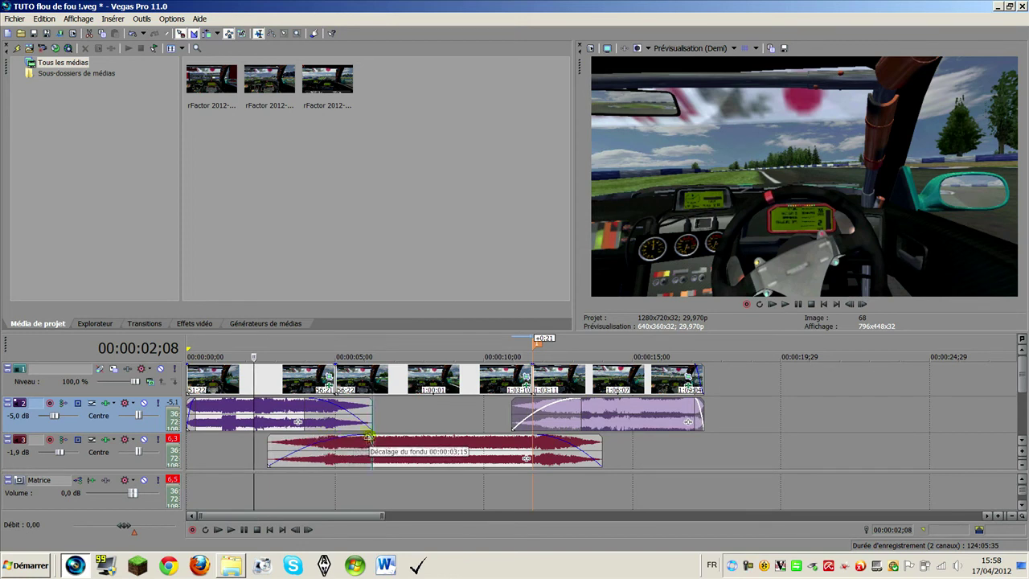
pyautogui.moveTo(306, 399); pyautogui.dragTo(267, 400)
# Play the sequence from 00:00:02;08 through its end to check both extended audio crossfades.
pyautogui.press('space')
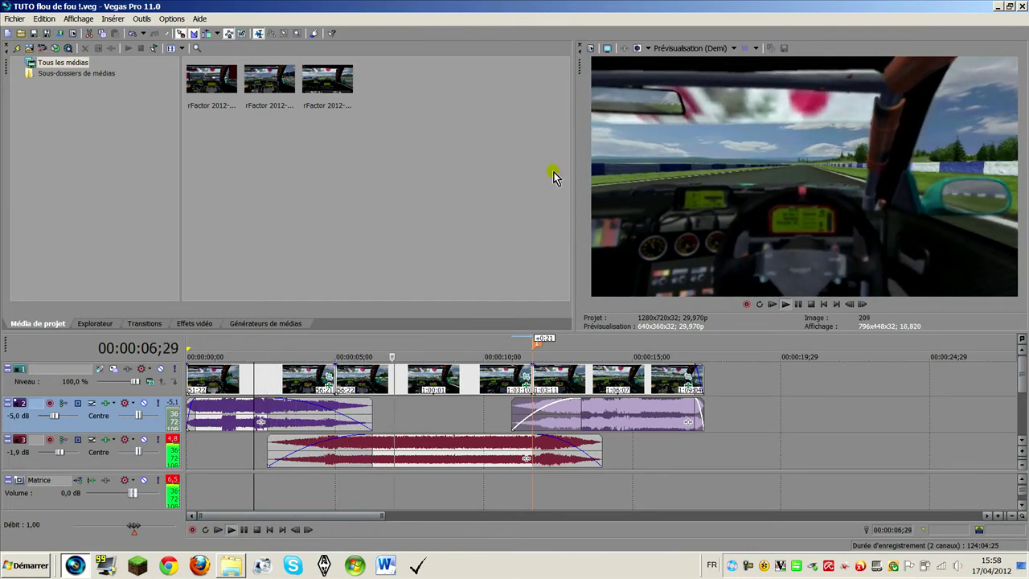
pyautogui.click(245, 530)
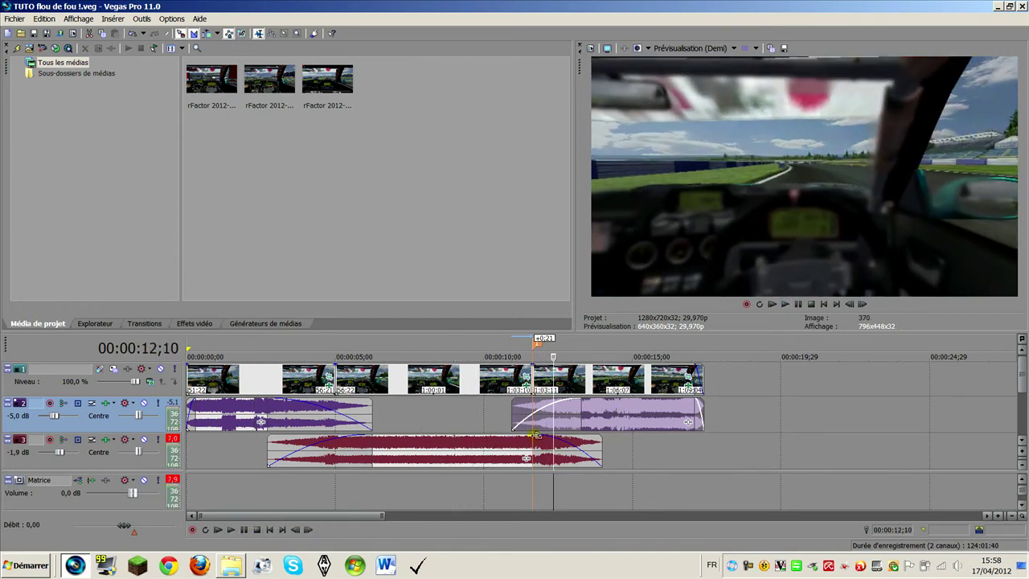
pyautogui.press('space')
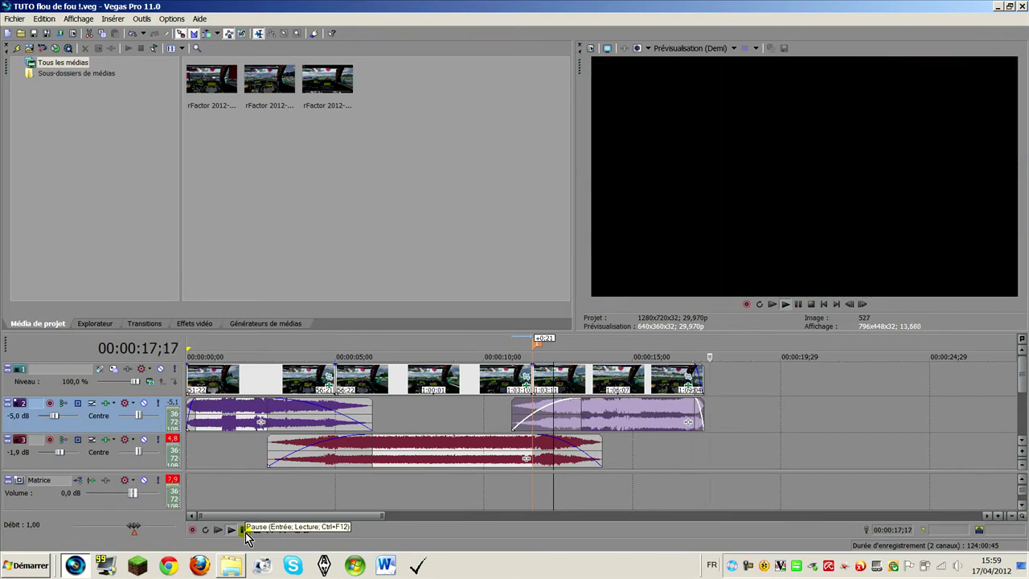
pyautogui.click(244, 530)
# Shorten the fade-out of the first track 2 audio event and replay the transition from just before the overlap.
pyautogui.moveTo(273, 408); pyautogui.dragTo(294, 410)
pyautogui.click(248, 411)
pyautogui.press('space')
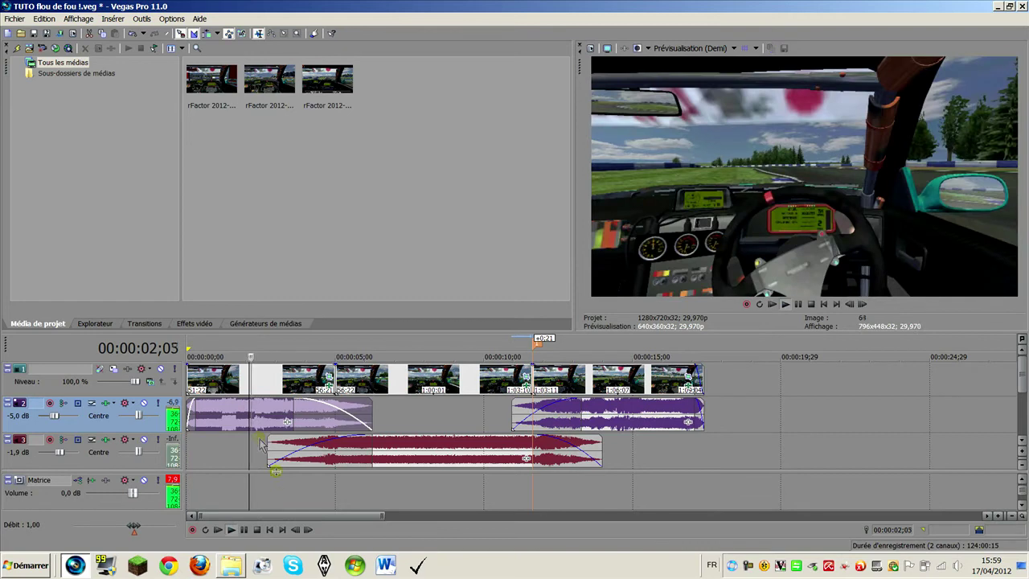
# Replay the first audio crossfade from 00:00:02;17 and check the start of the track 2 fade-out.
pyautogui.click(245, 531)
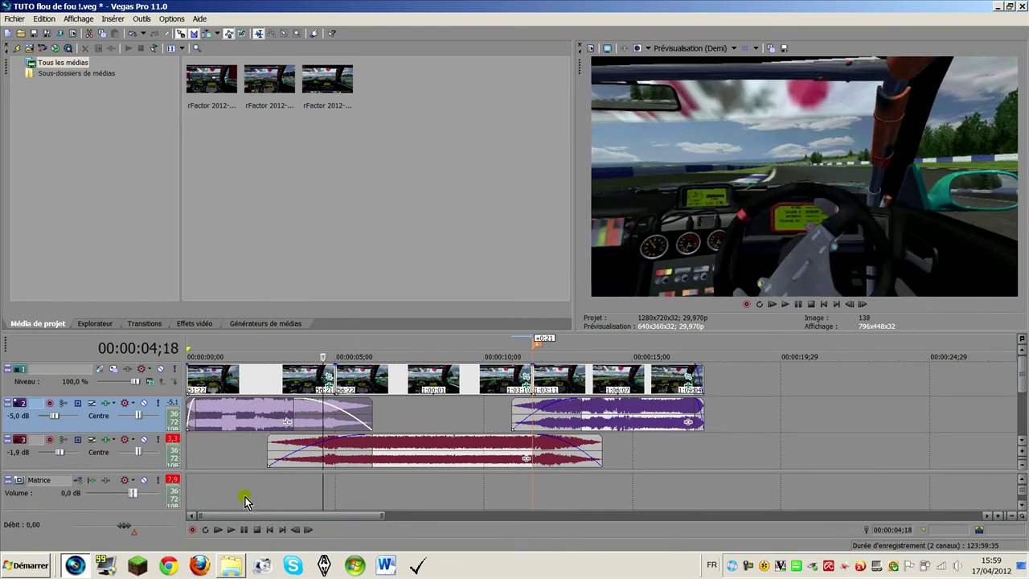
pyautogui.click(263, 408)
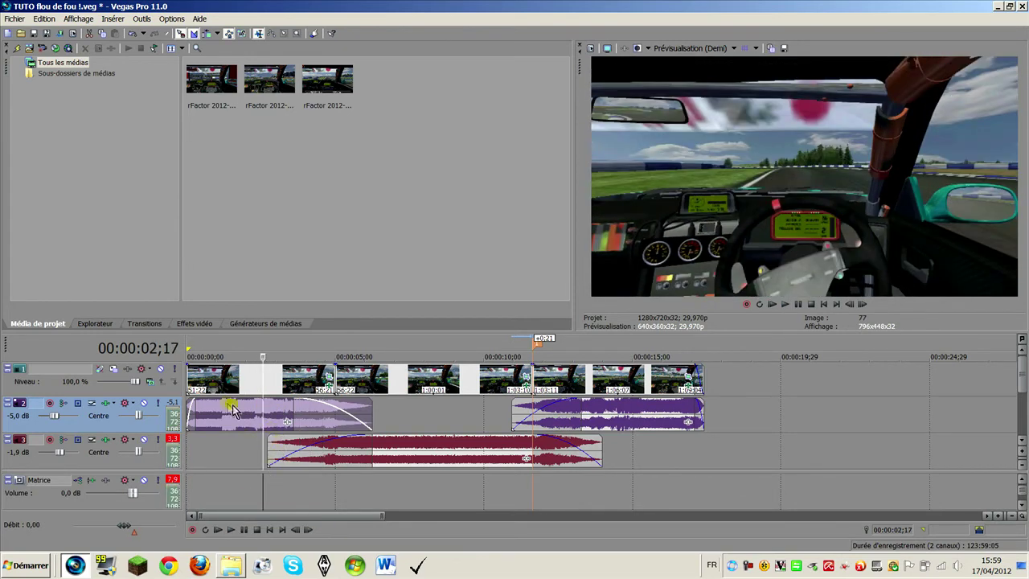
pyautogui.press('space')
pyautogui.click(245, 530)
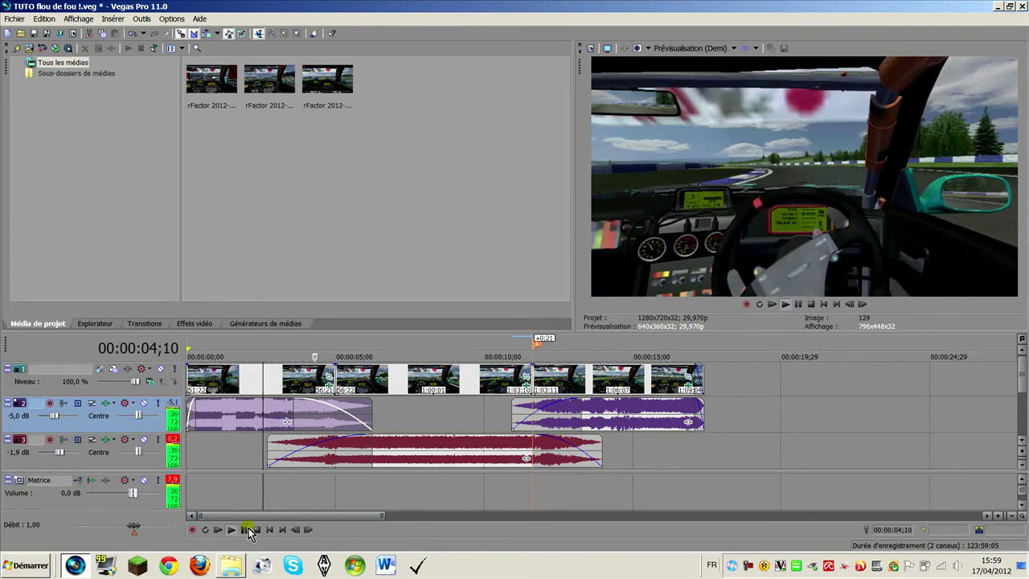
pyautogui.click(293, 406)
pyautogui.click(303, 406)
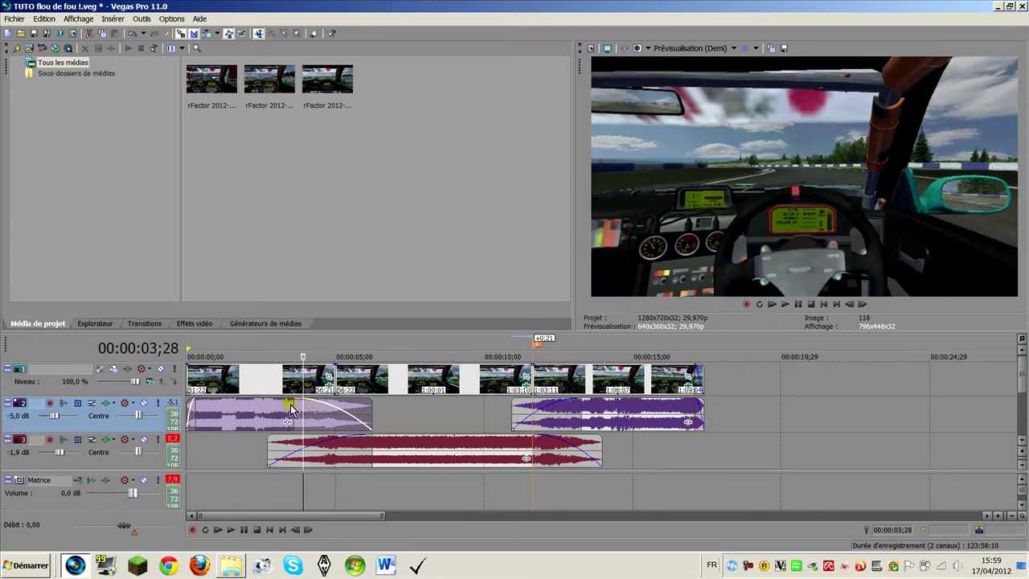
# Play the first crossfade from the start of the track 3 event, save the project and place the cursor at 00:00:02;01.
pyautogui.click(265, 416)
pyautogui.press('space')
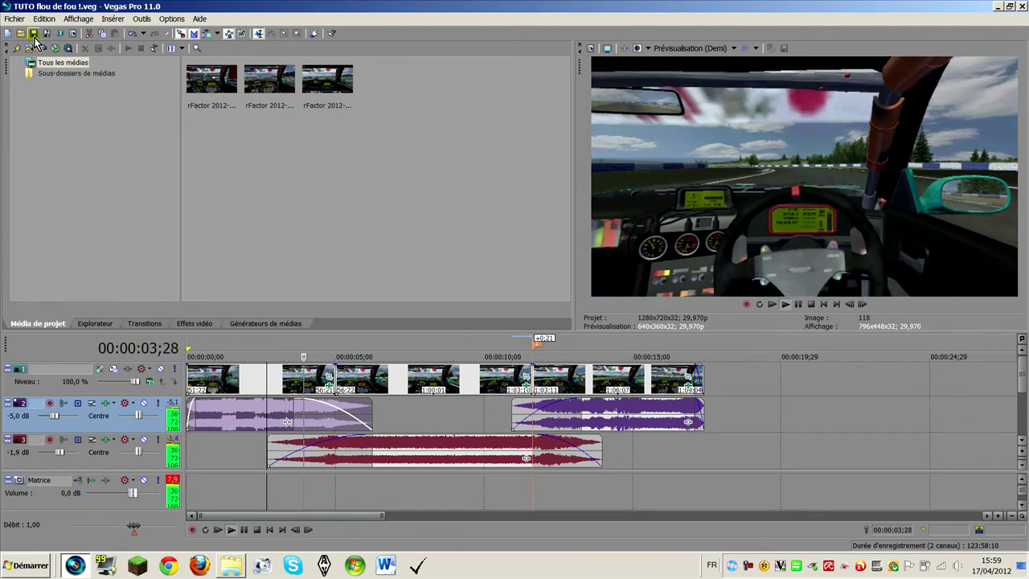
pyautogui.click(244, 530)
pyautogui.click(247, 422)
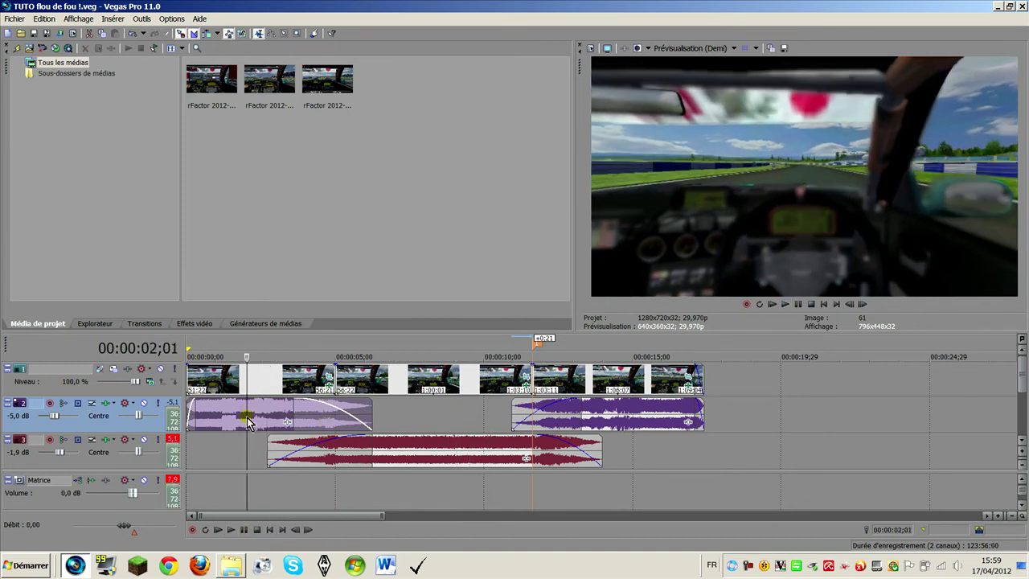
# Add a Réverbération effect in Grand couloir mode to audio track 3 and play the sequence from 00:00:02;01 through its end.
pyautogui.click(124, 440)
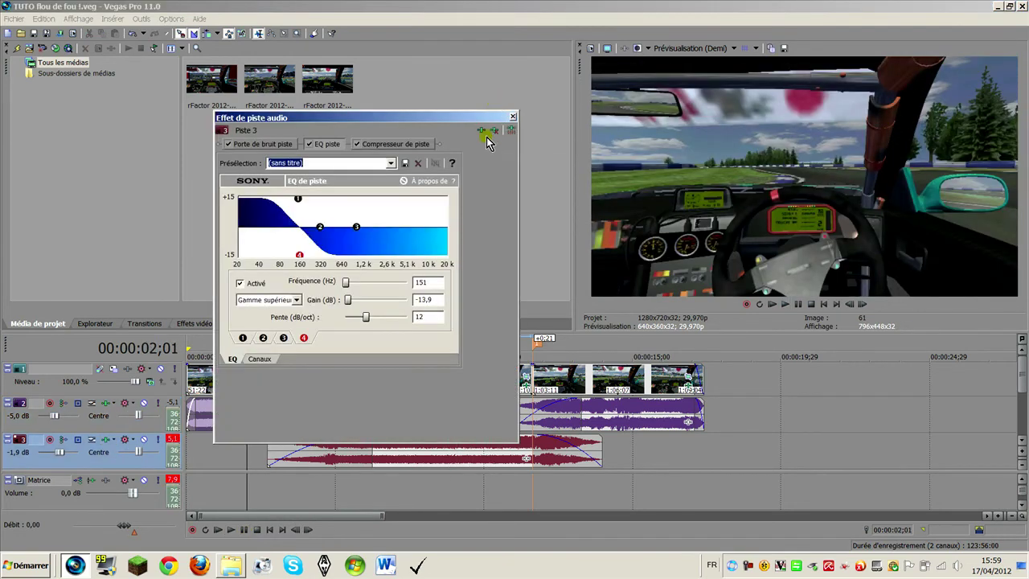
pyautogui.click(482, 132)
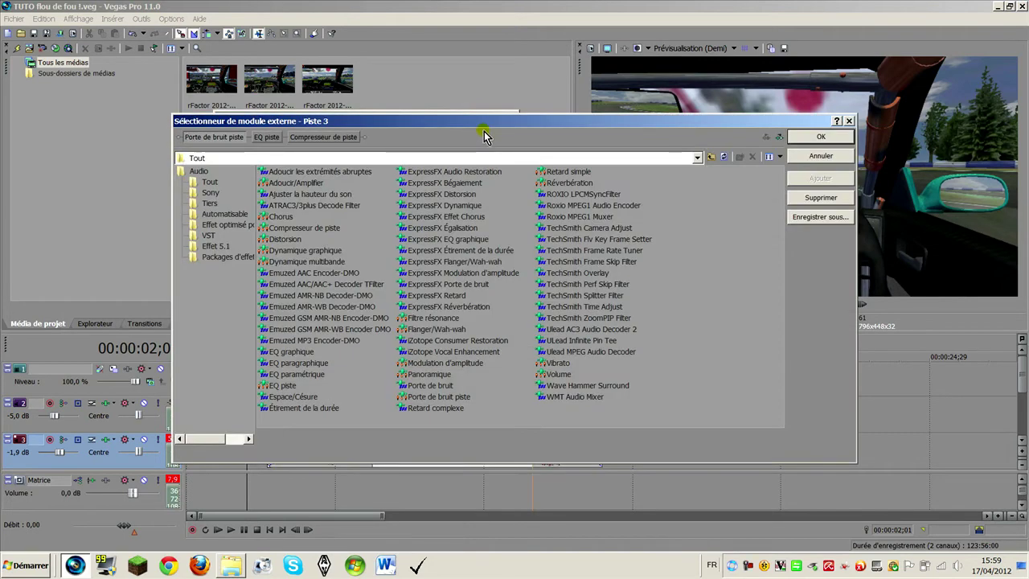
pyautogui.doubleClick(572, 185)
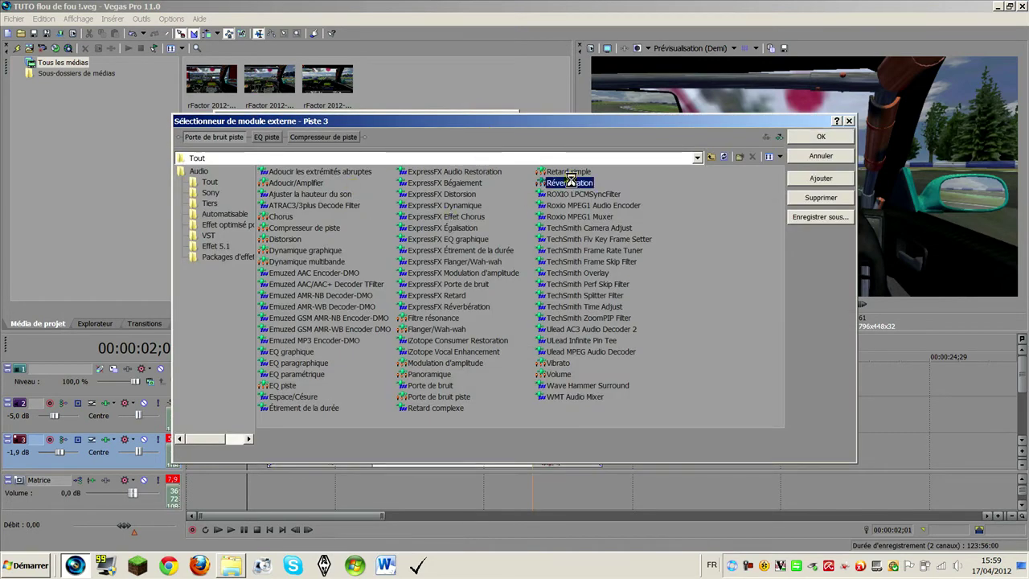
pyautogui.click(800, 138)
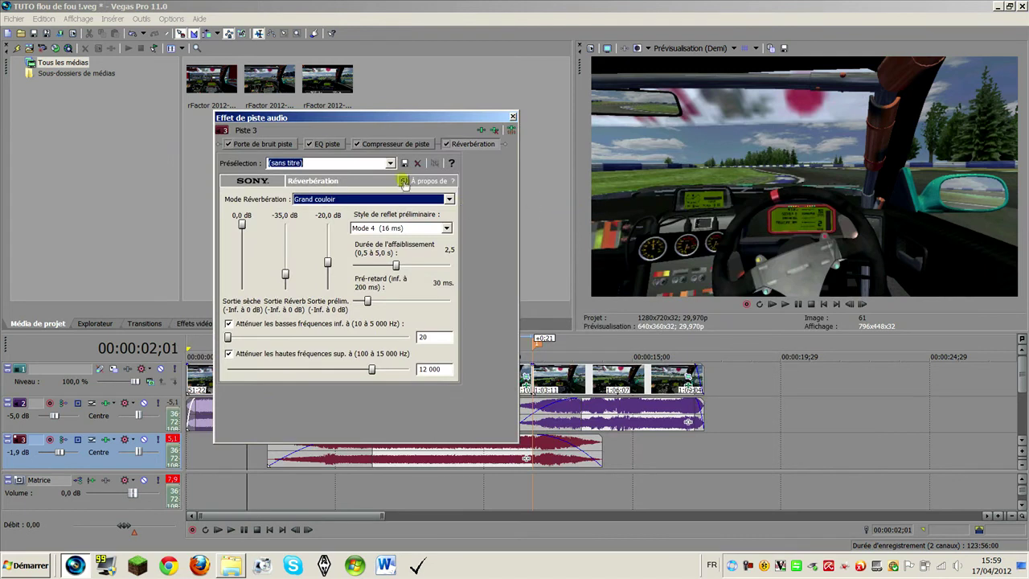
pyautogui.click(438, 201)
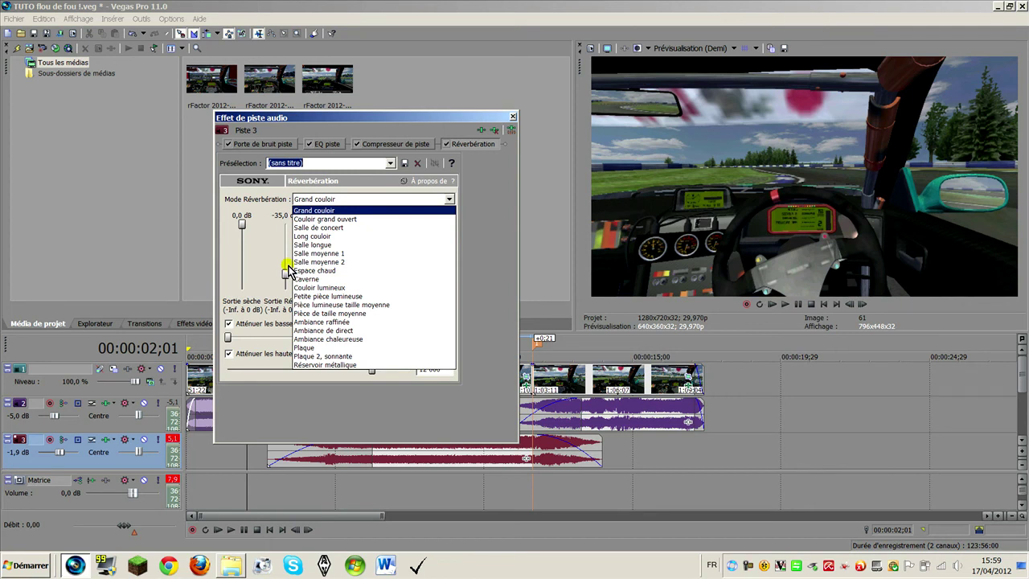
pyautogui.click(335, 211)
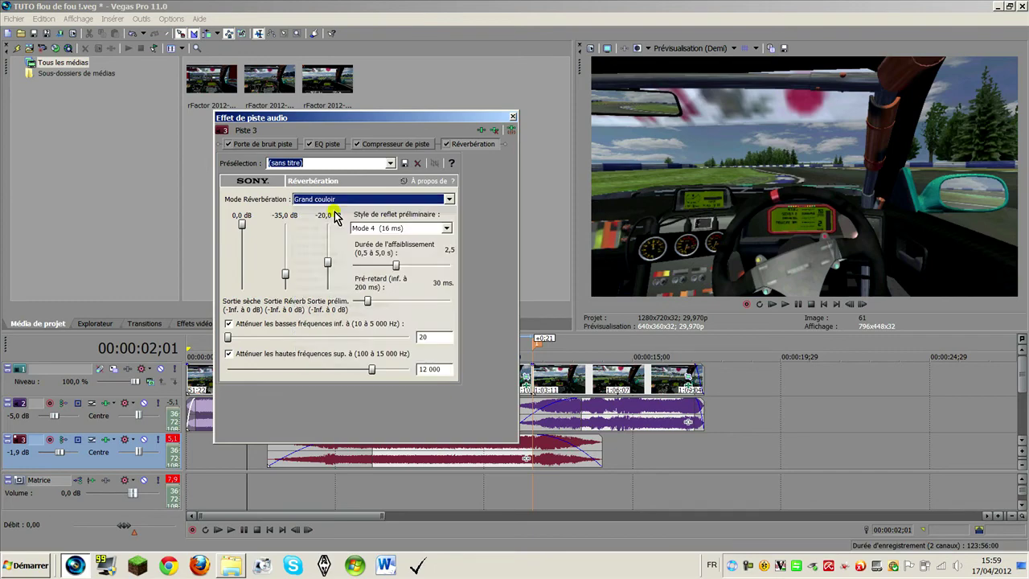
pyautogui.click(513, 117)
pyautogui.press('space')
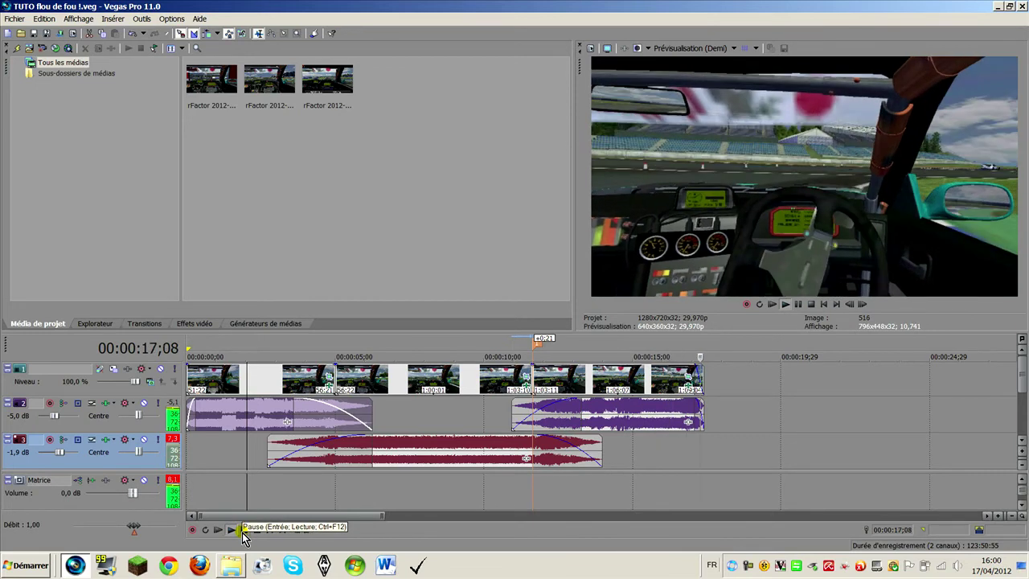
pyautogui.click(241, 530)
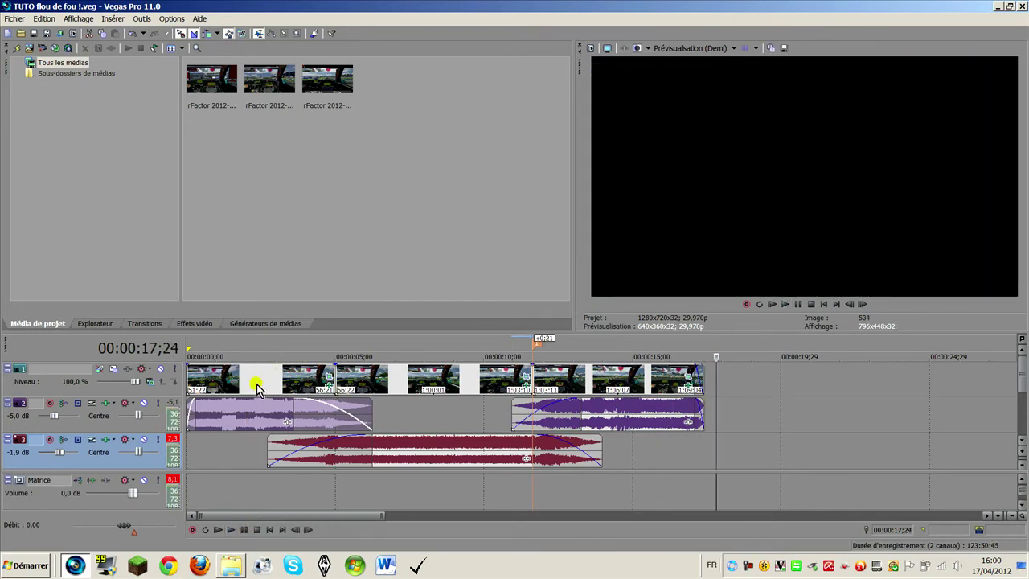
# Place the cursor at 00:00:17;02 and inspect the end of the video event on track 4.
pyautogui.click(694, 381)
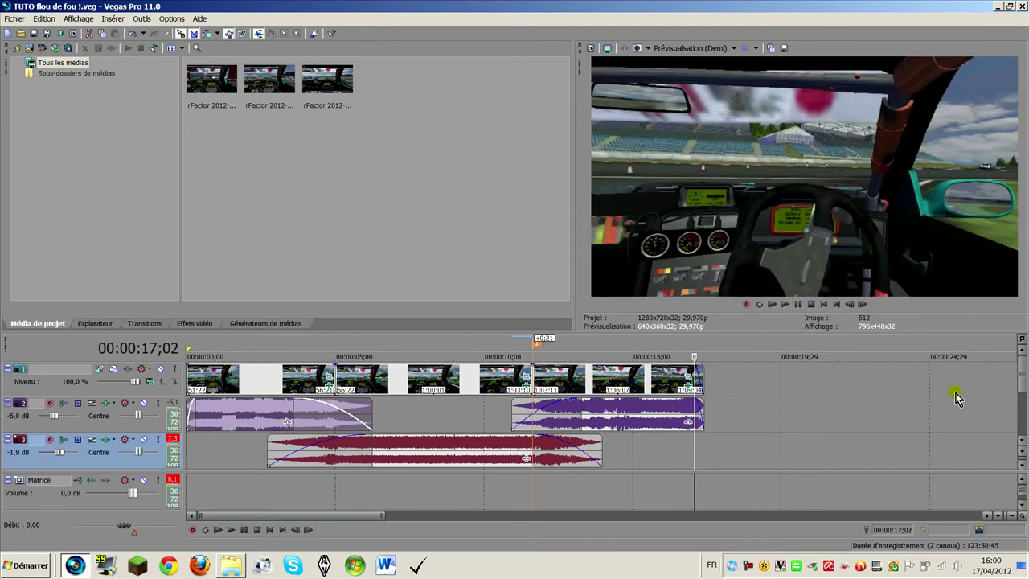
pyautogui.moveTo(1022, 374); pyautogui.dragTo(1022, 401)
pyautogui.scroll(3, 680, 438)
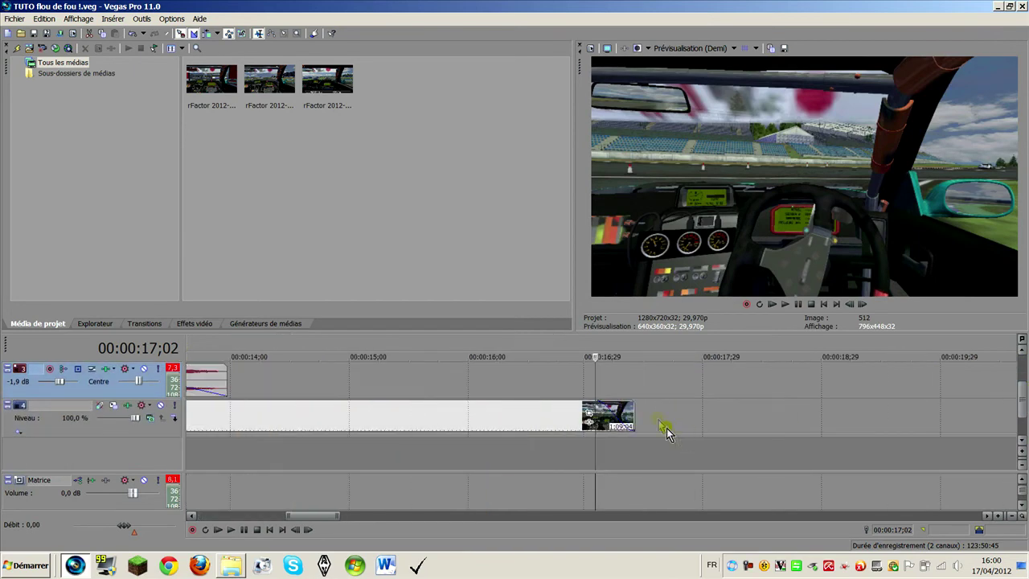
pyautogui.moveTo(1022, 405); pyautogui.dragTo(1021, 371)
pyautogui.scroll(-5, 287, 456)
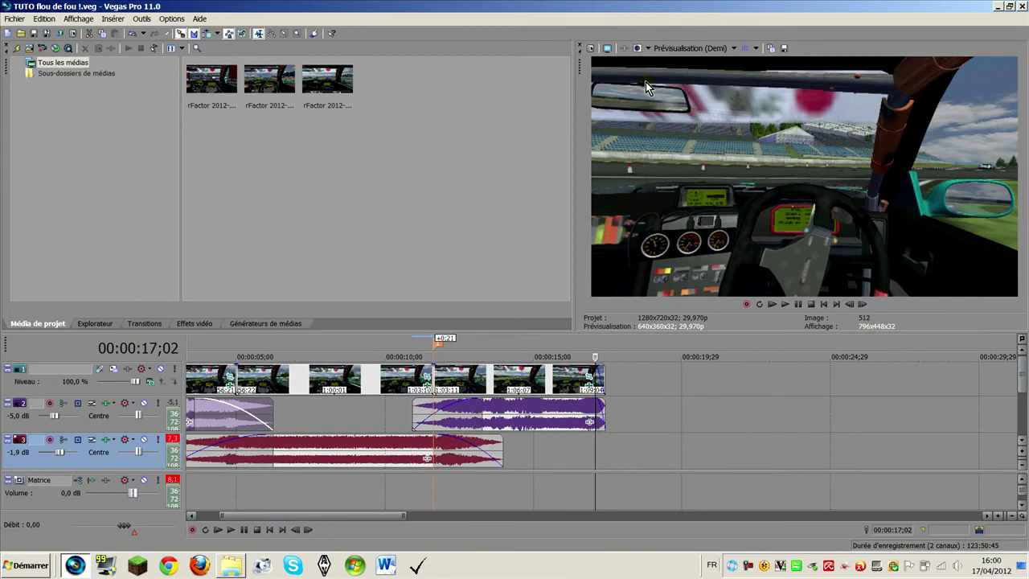
# Examine the cockpit blur at several frames of the second and third track 1 events, from 00:00:05;17 to 00:00:15;13.
pyautogui.click(252, 386)
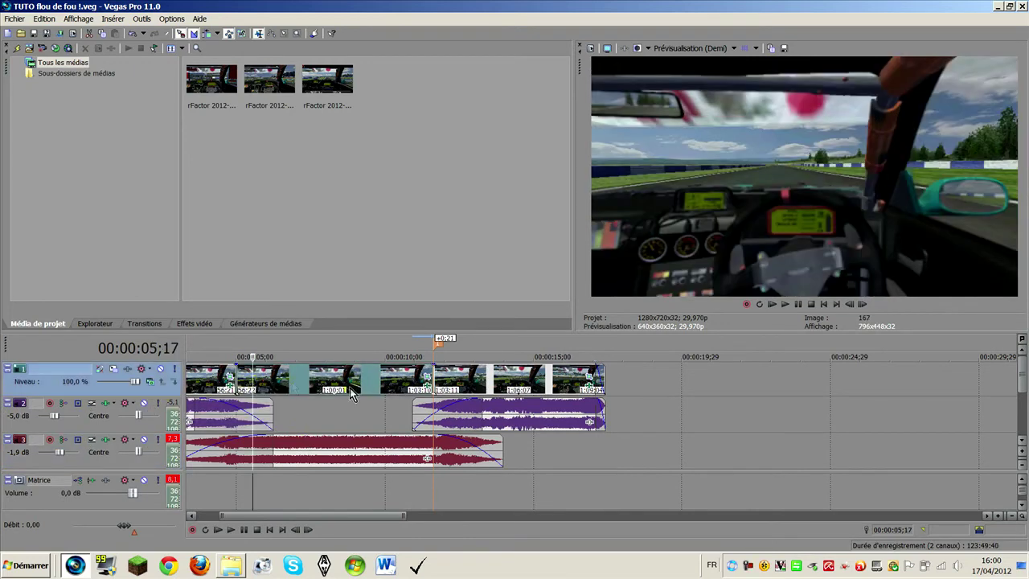
pyautogui.click(342, 385)
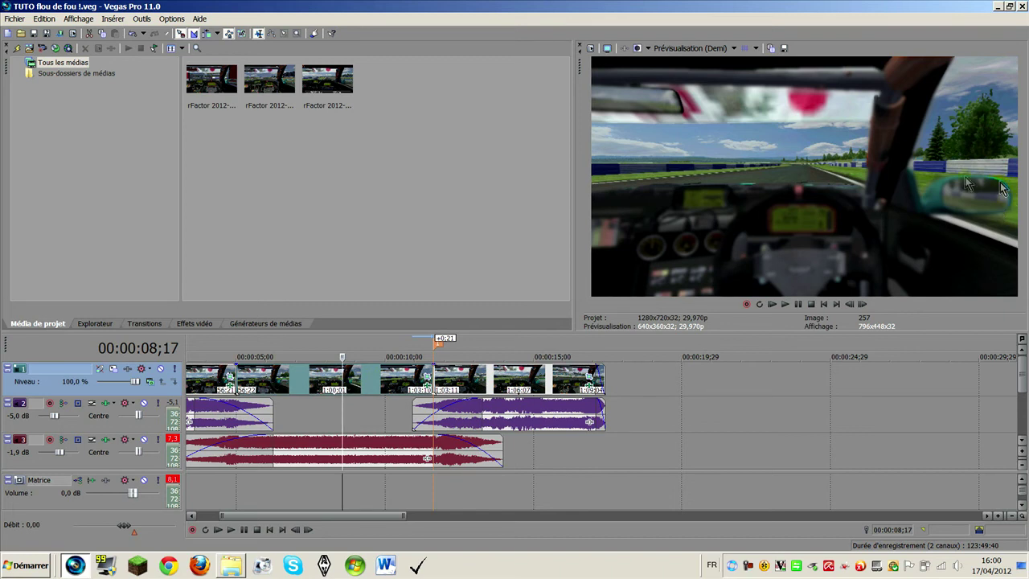
pyautogui.click(383, 378)
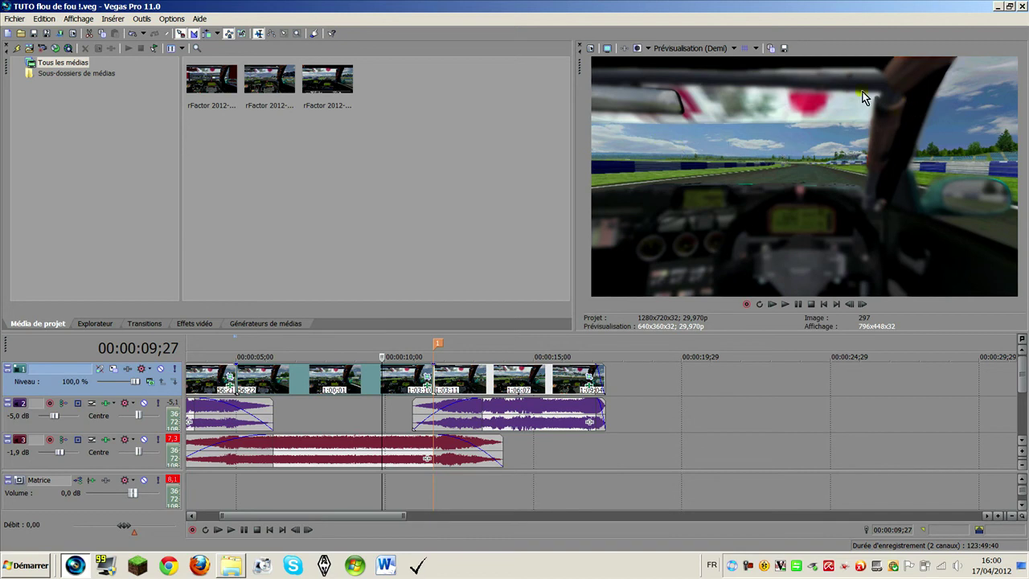
pyautogui.click(396, 385)
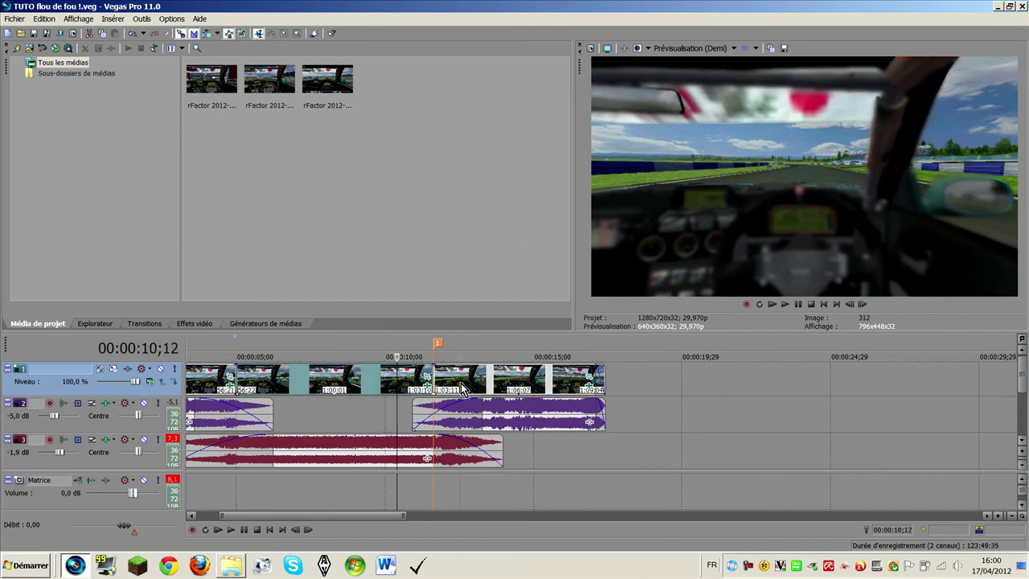
pyautogui.click(461, 386)
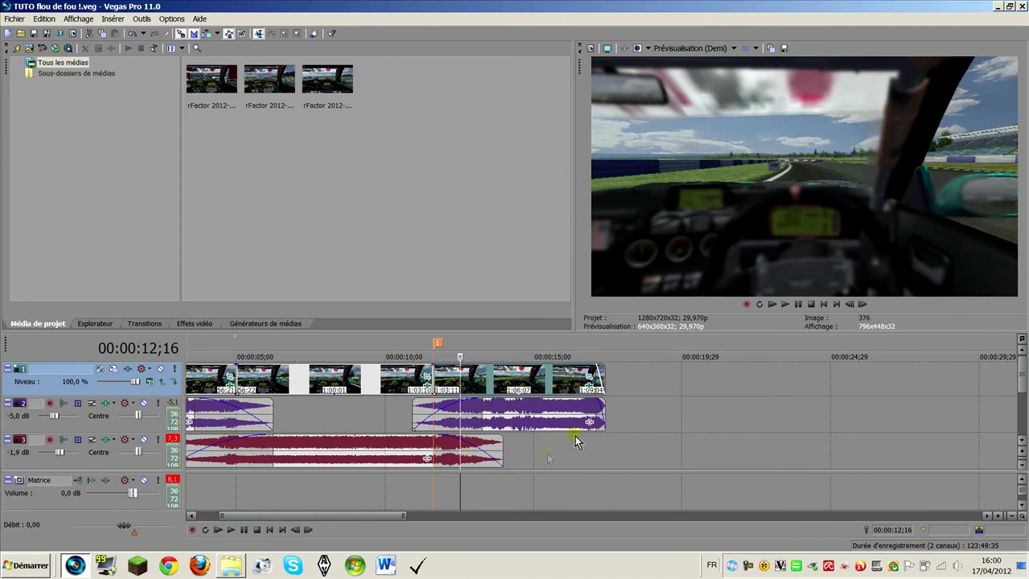
pyautogui.click(507, 373)
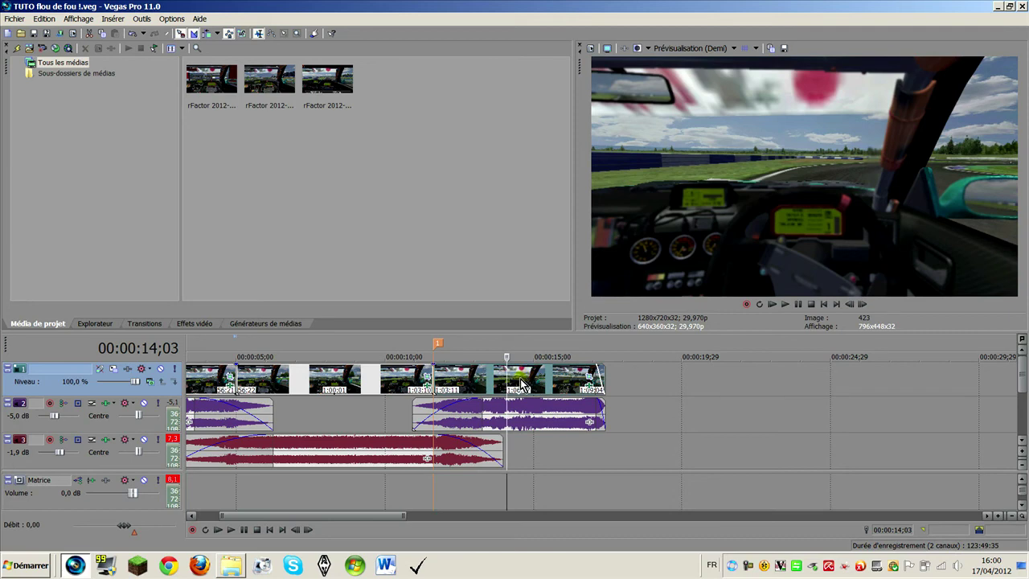
pyautogui.click(546, 384)
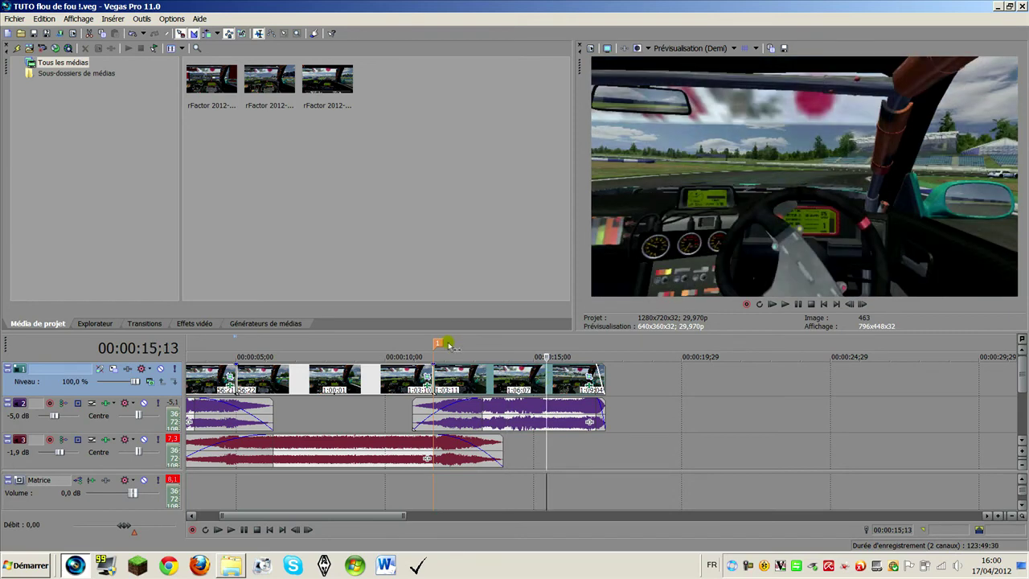
# Compare the cockpit in the first two track 1 video events at several frames and return the cursor to 00:00:00;00.
pyautogui.scroll(-1, 211, 383)
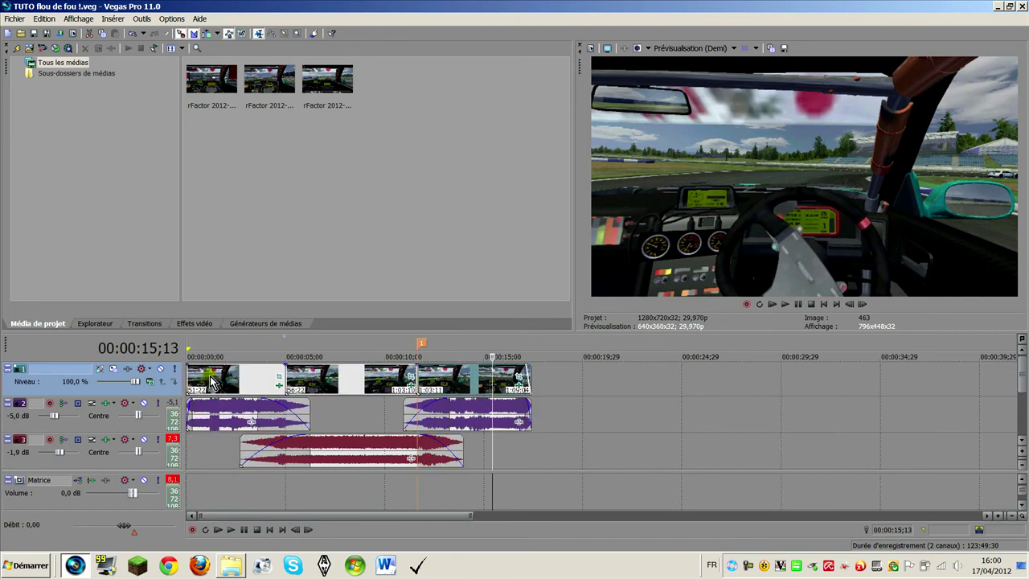
pyautogui.click(210, 383)
pyautogui.scroll(1, 210, 384)
pyautogui.scroll(-1, 211, 387)
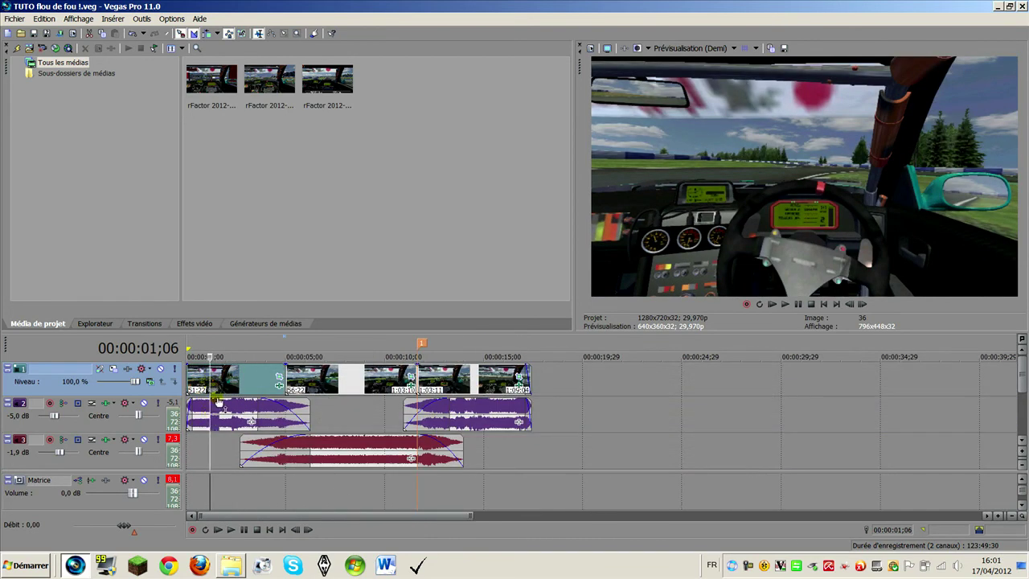
pyautogui.click(219, 385)
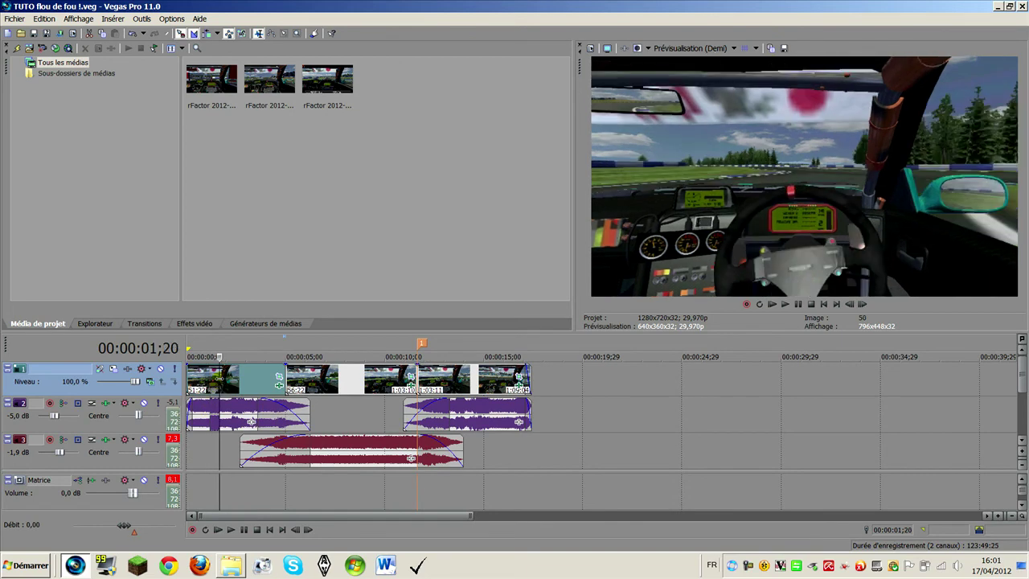
pyautogui.click(393, 381)
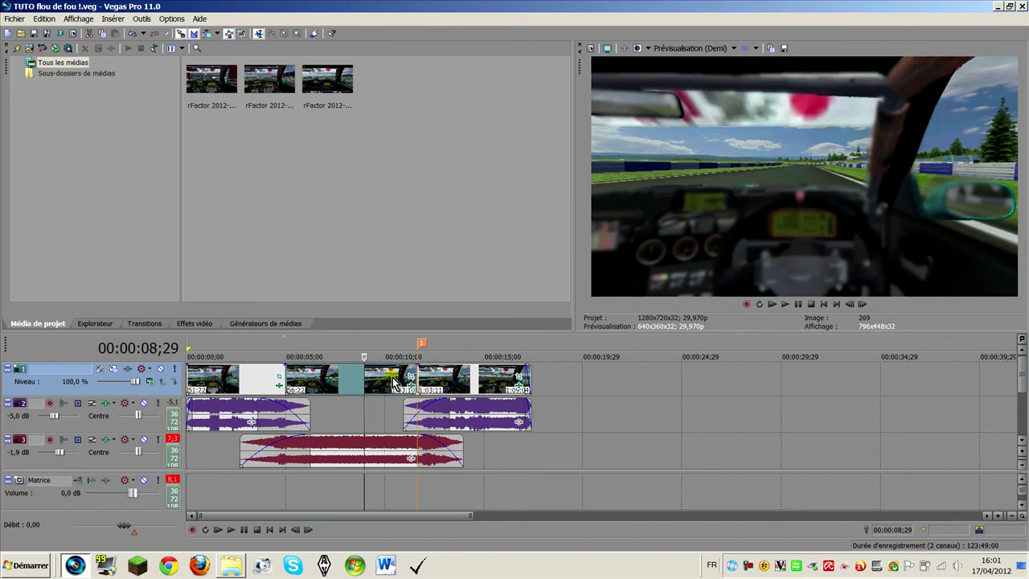
pyautogui.click(396, 383)
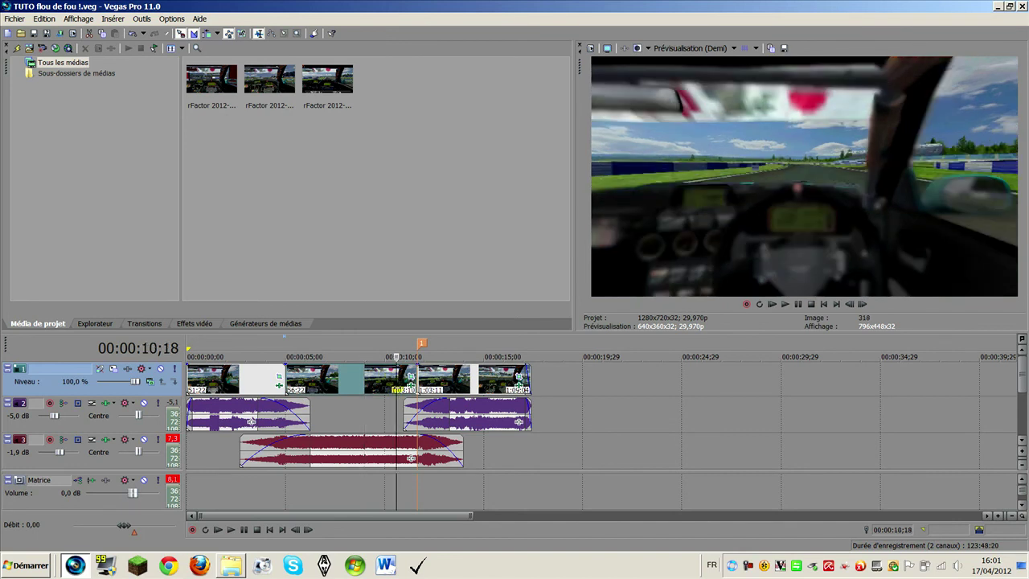
pyautogui.click(365, 369)
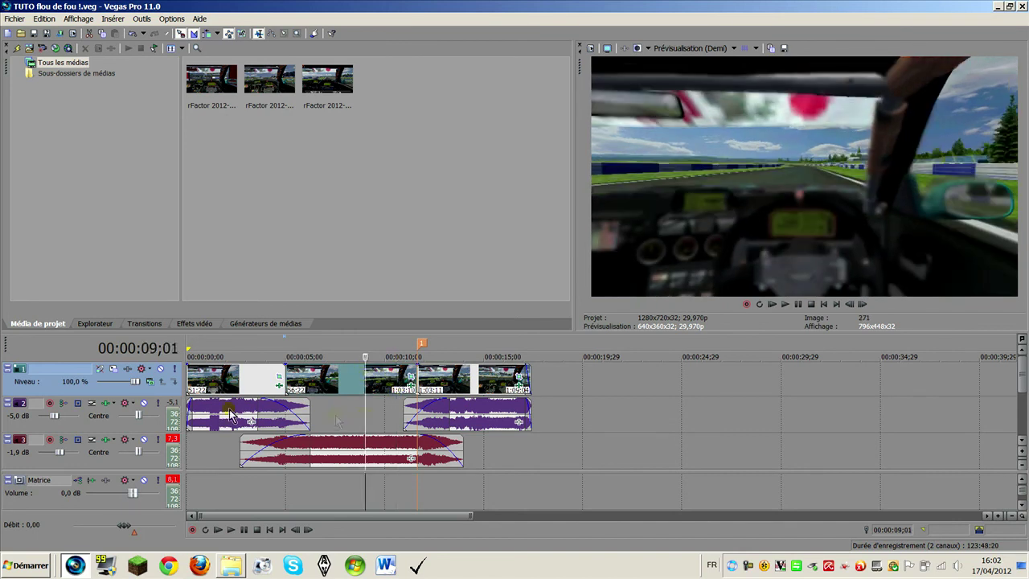
pyautogui.click(191, 371)
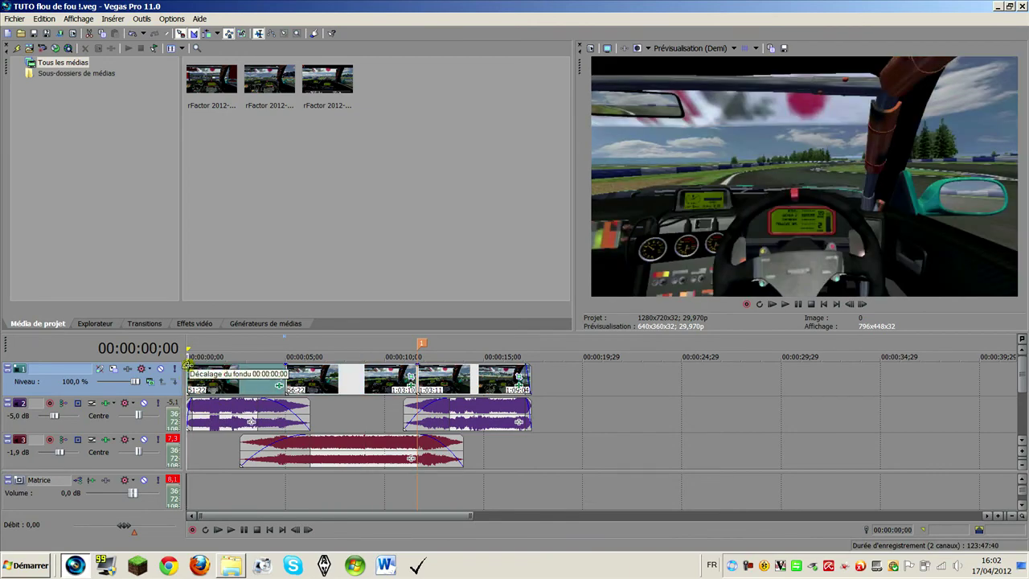